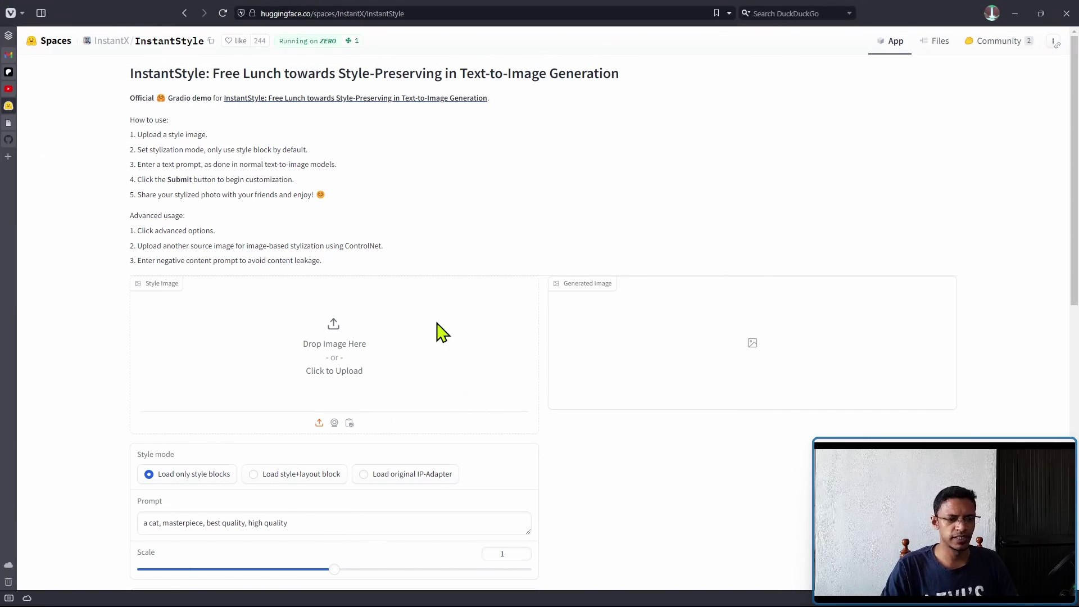
Load the first example with the rabbit style image and compare its style image with the generated cat image.
scroll(168, 463, "down", 2)
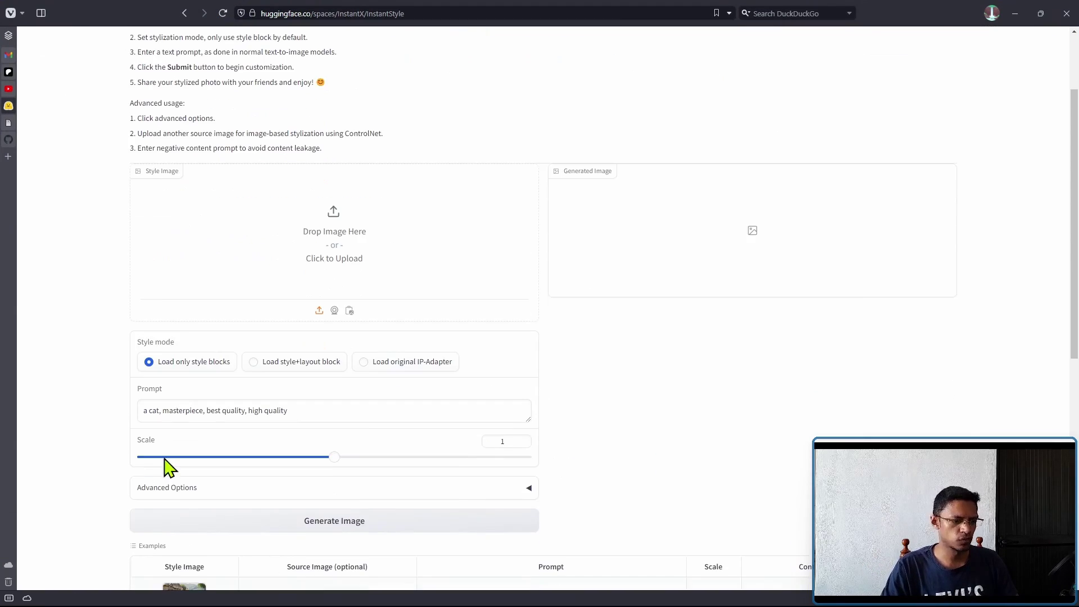
scroll(571, 453, "down", 7)
scroll(568, 458, "up", 6)
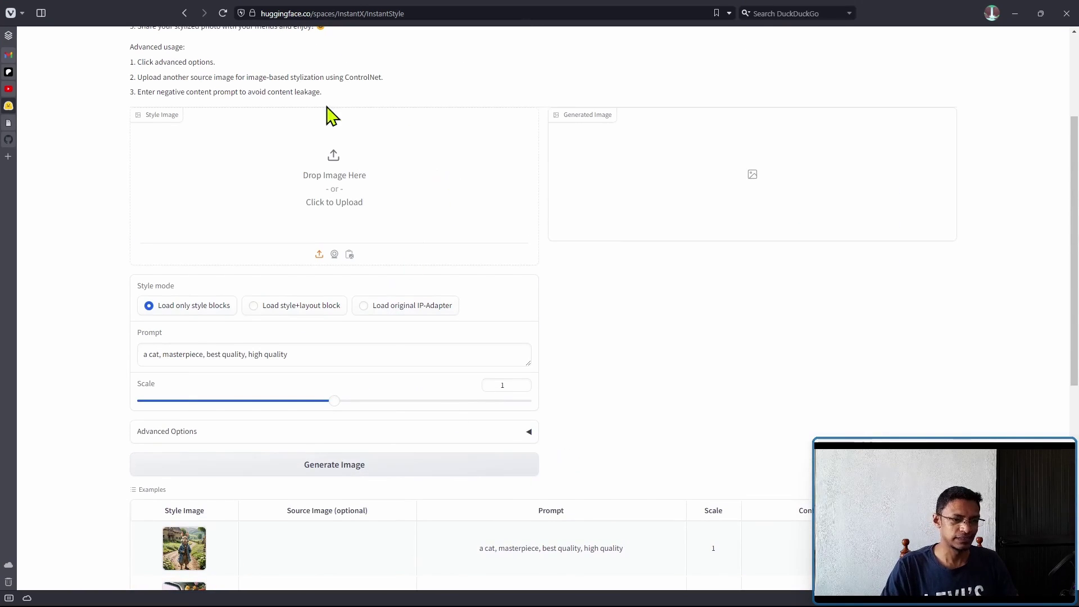
scroll(596, 326, "down", 1)
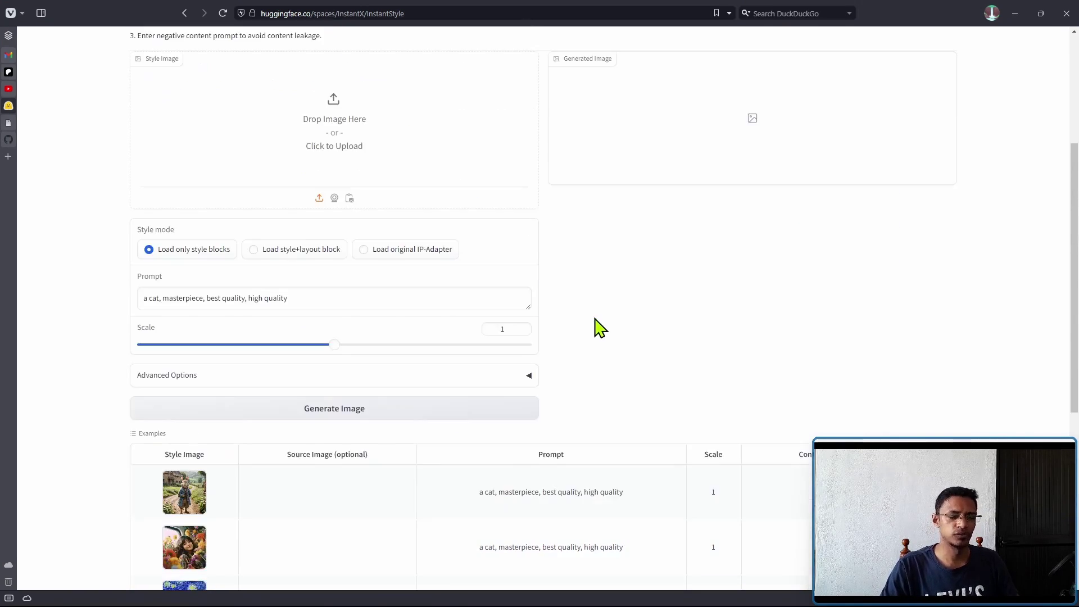
scroll(600, 327, "down", 3)
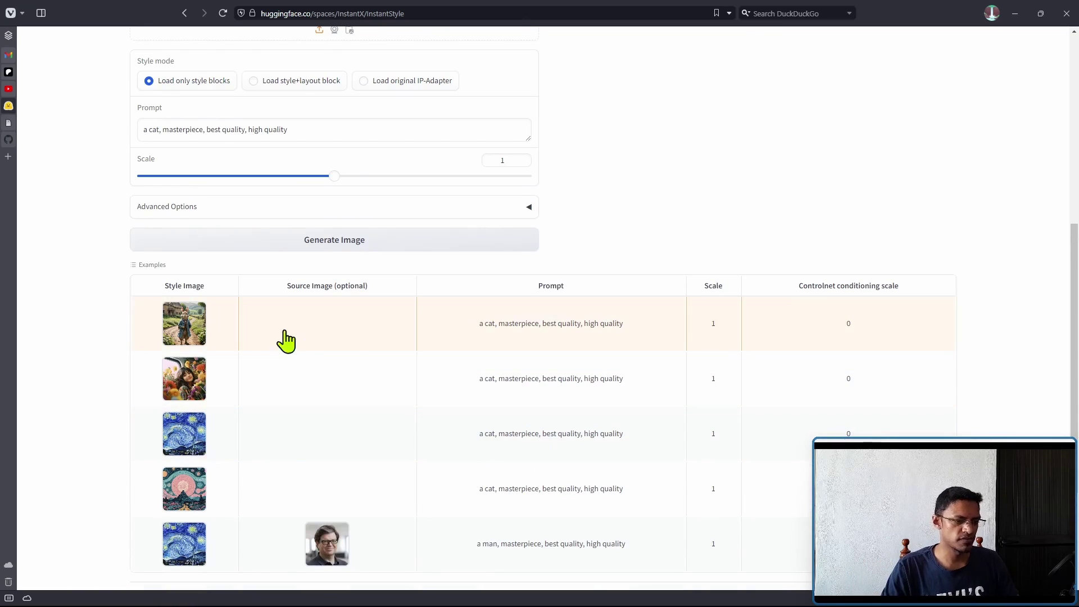
left_click(434, 331)
scroll(506, 487, "down", 6)
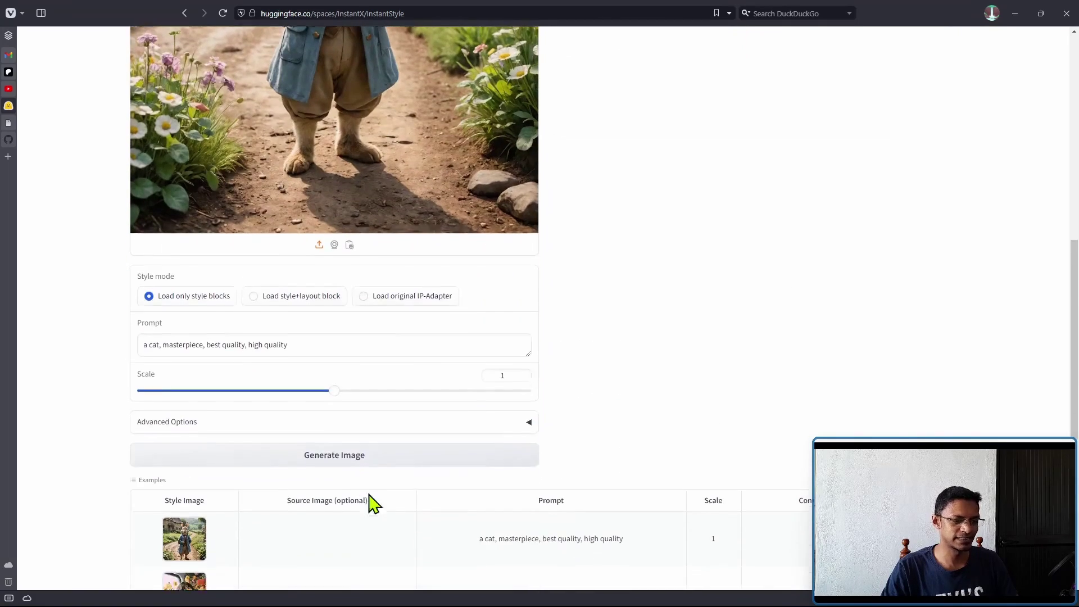
scroll(540, 427, "up", 9)
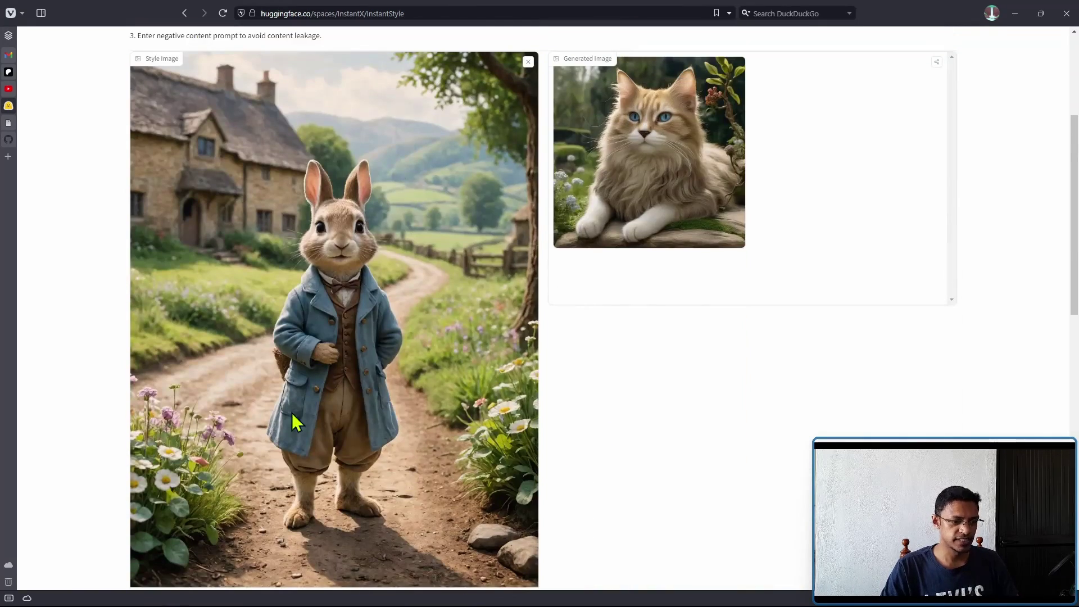
scroll(319, 335, "down", 5)
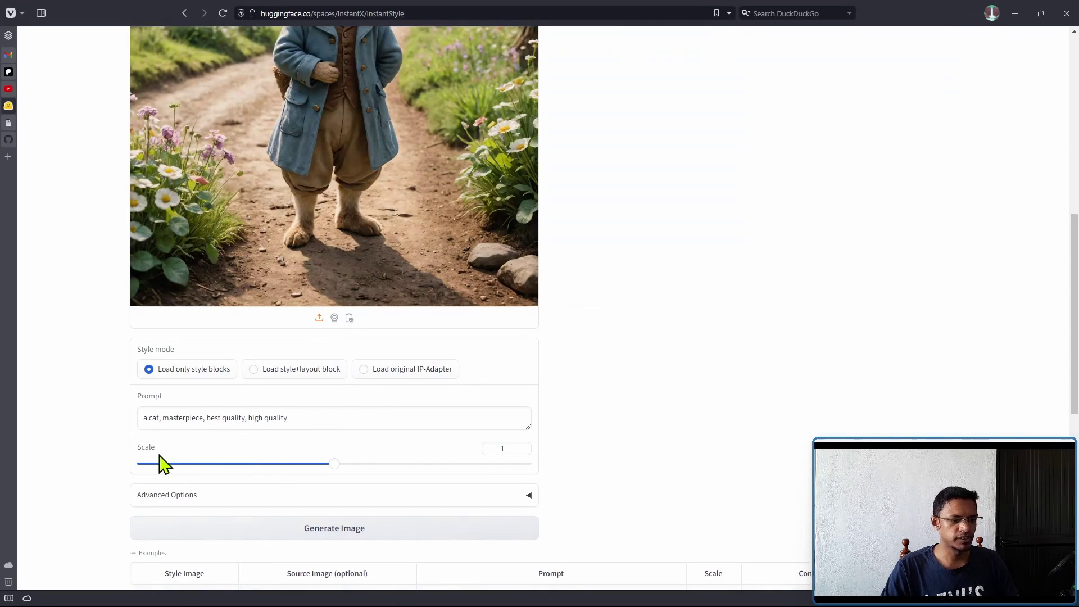
scroll(180, 446, "up", 6)
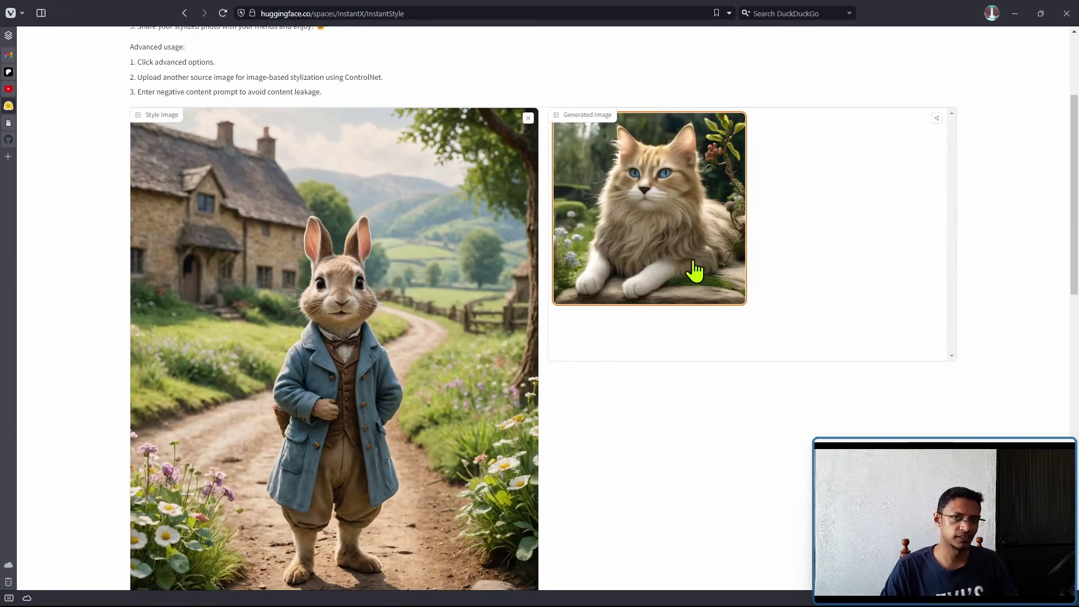
Load the Starry Night example with the cat prompt and compare its style image with the generated image.
scroll(458, 353, "down", 12)
left_click(542, 349)
scroll(650, 477, "down", 5)
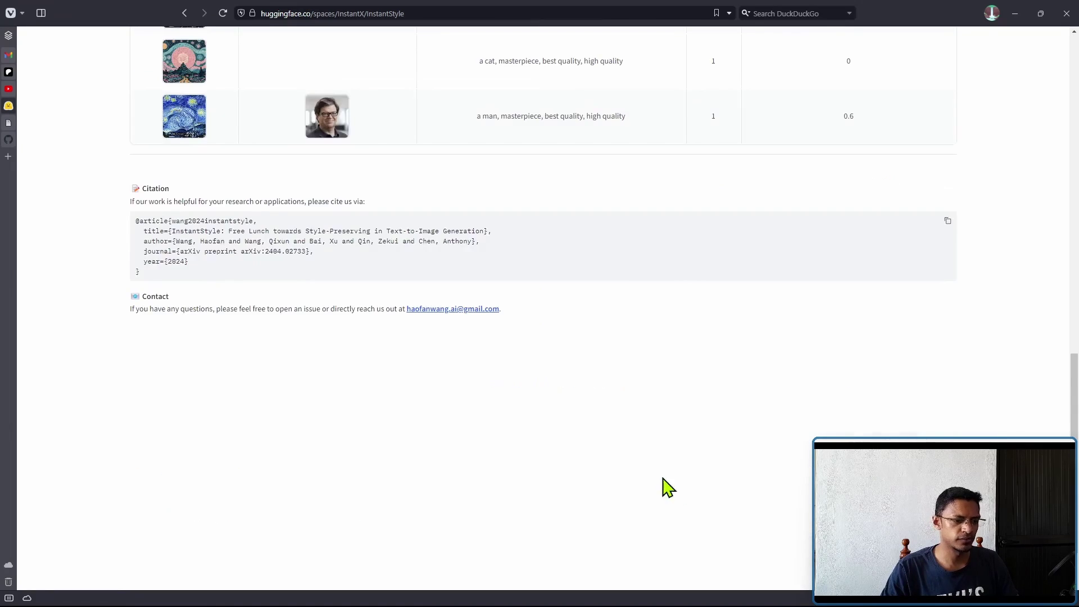
scroll(638, 470, "up", 10)
scroll(640, 475, "up", 3)
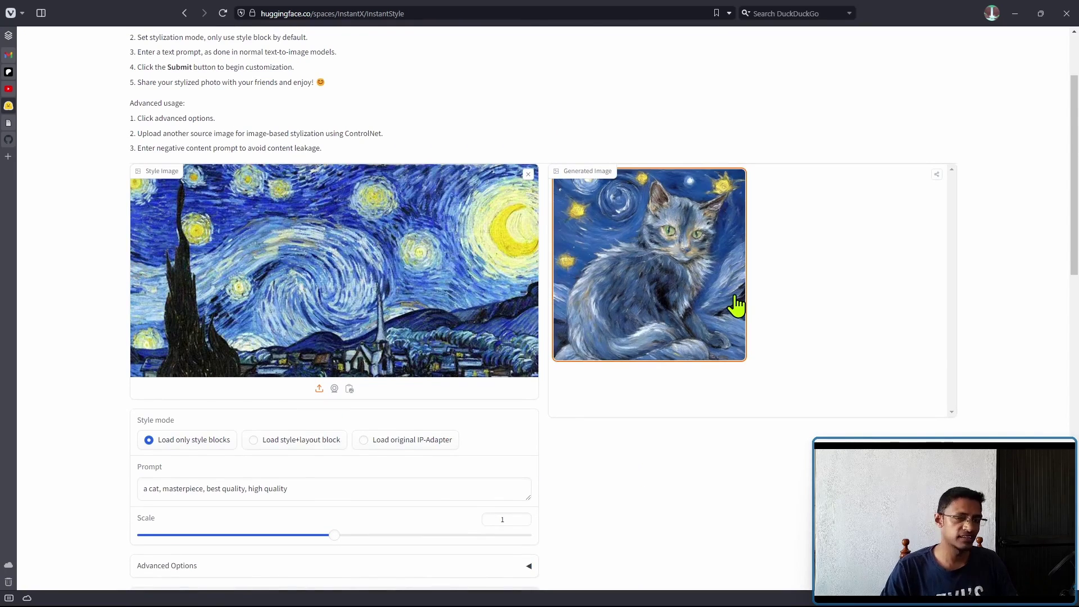
scroll(735, 305, "down", 3)
scroll(742, 304, "up", 3)
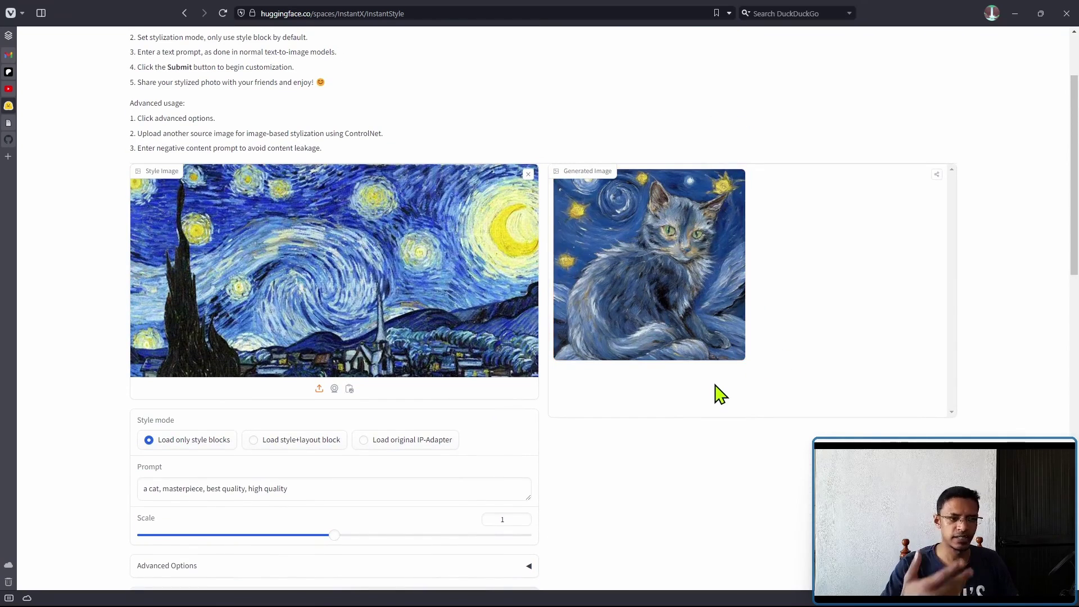
scroll(720, 394, "up", 2)
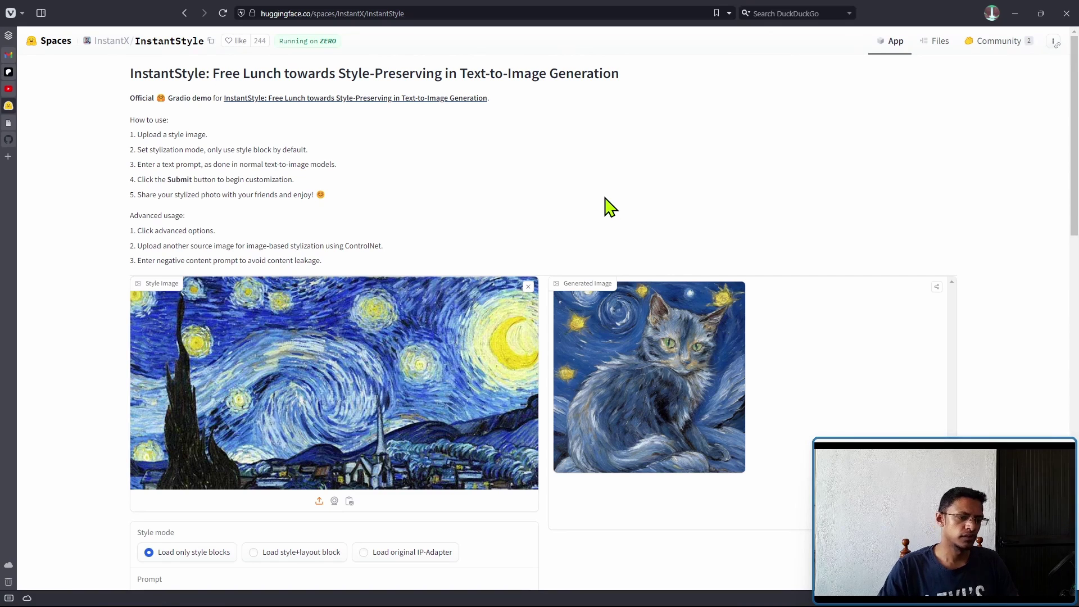
scroll(489, 316, "down", 1)
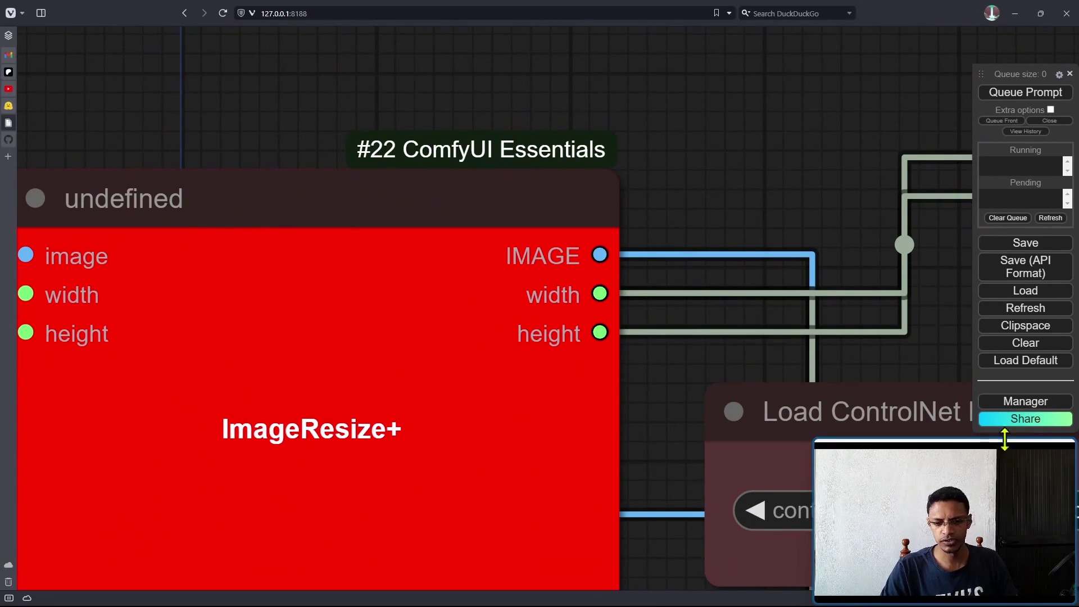
In ComfyUI, open the Manager's custom node installer and search for "essentials".
left_click(1019, 402)
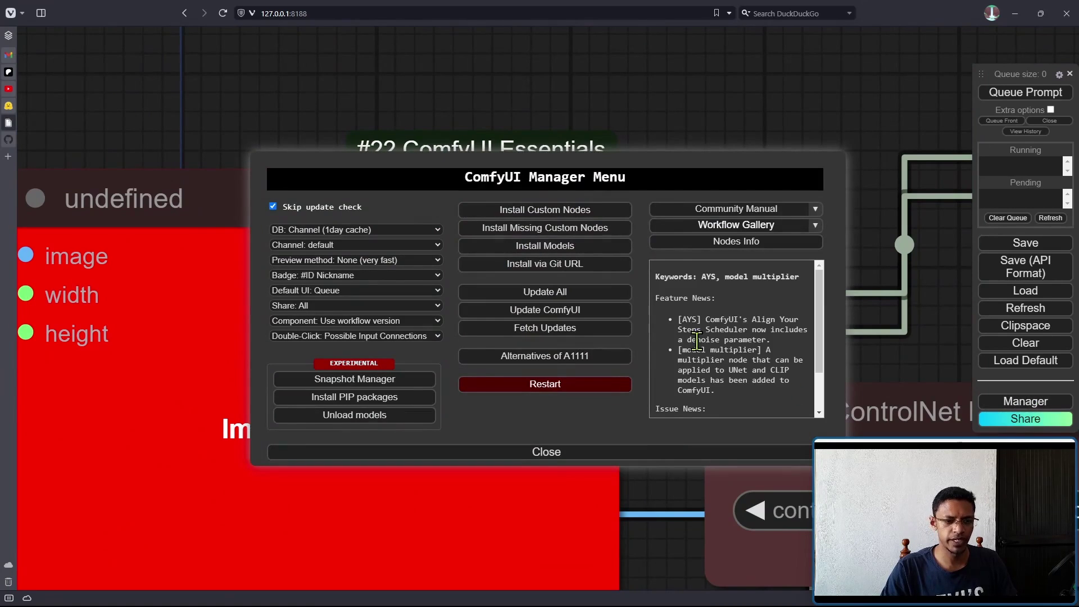
left_click(543, 212)
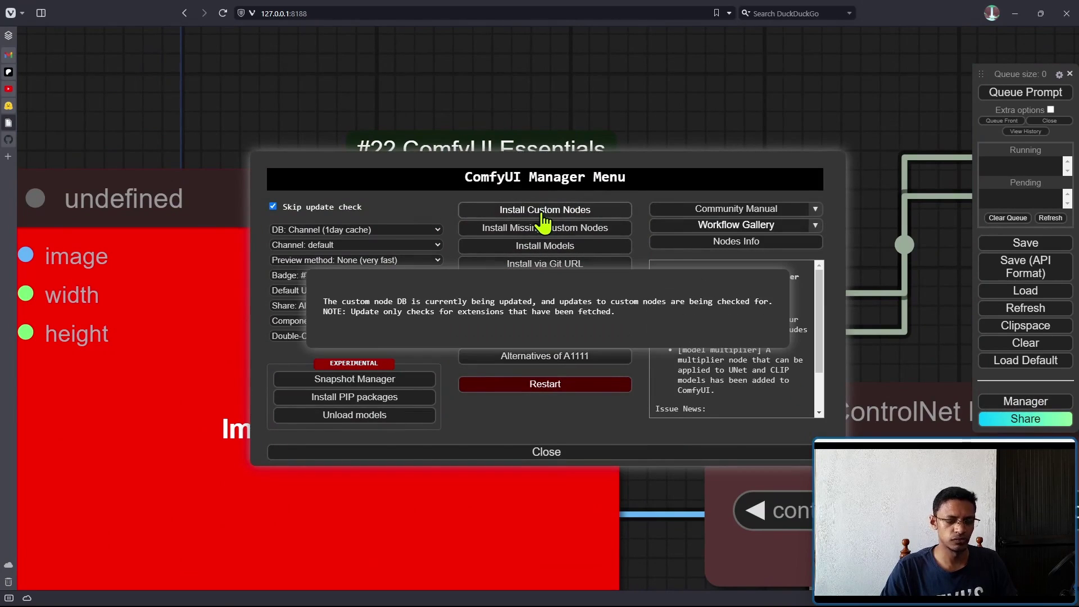
type("essentials")
key("Return")
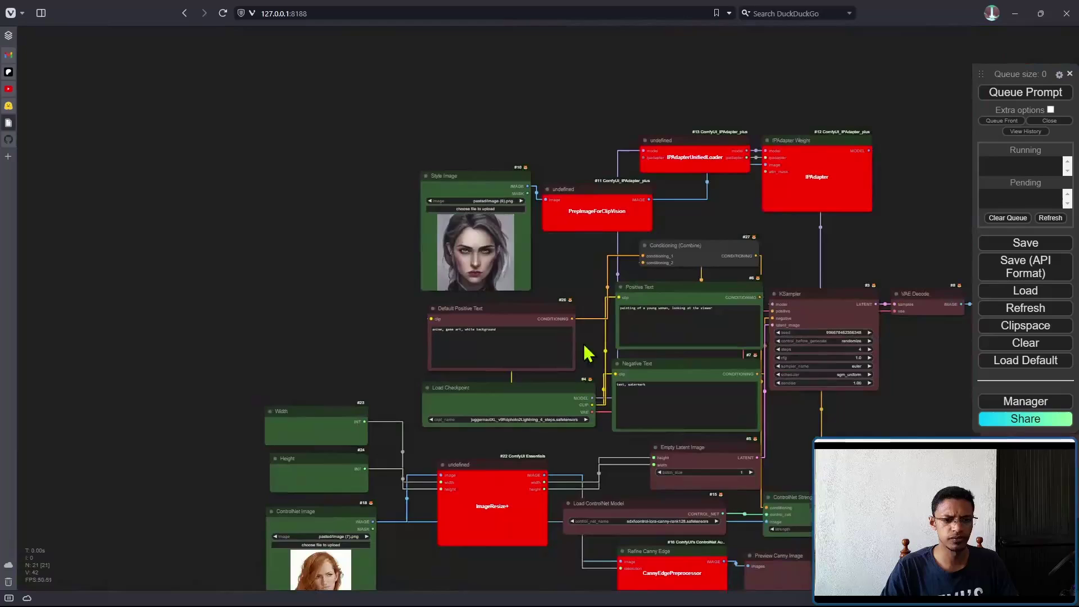
Identify the pack behind the missing PrepImageForClipVision node and search the custom node installer for "ipadapter".
left_click_drag(585, 354, 486, 465)
scroll(503, 288, "up", 6)
scroll(505, 298, "up", 10)
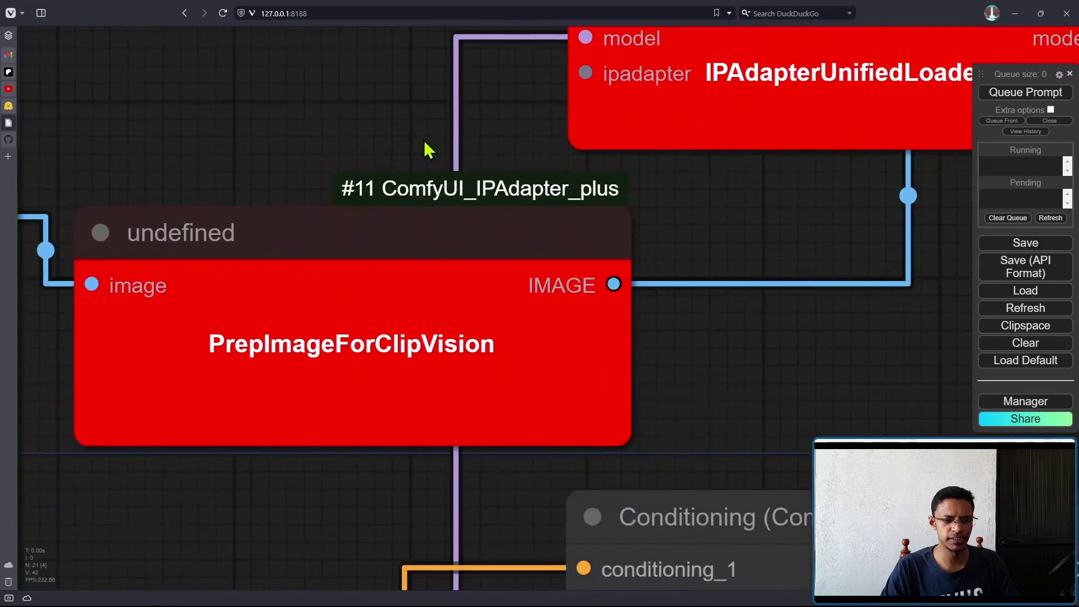
scroll(494, 208, "up", 2)
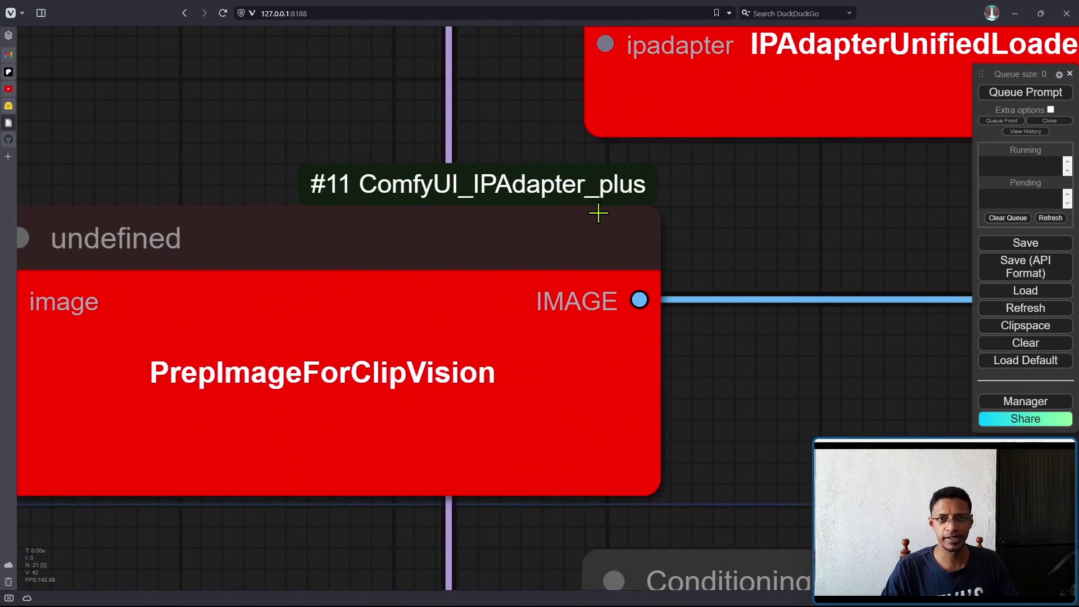
left_click(1016, 413)
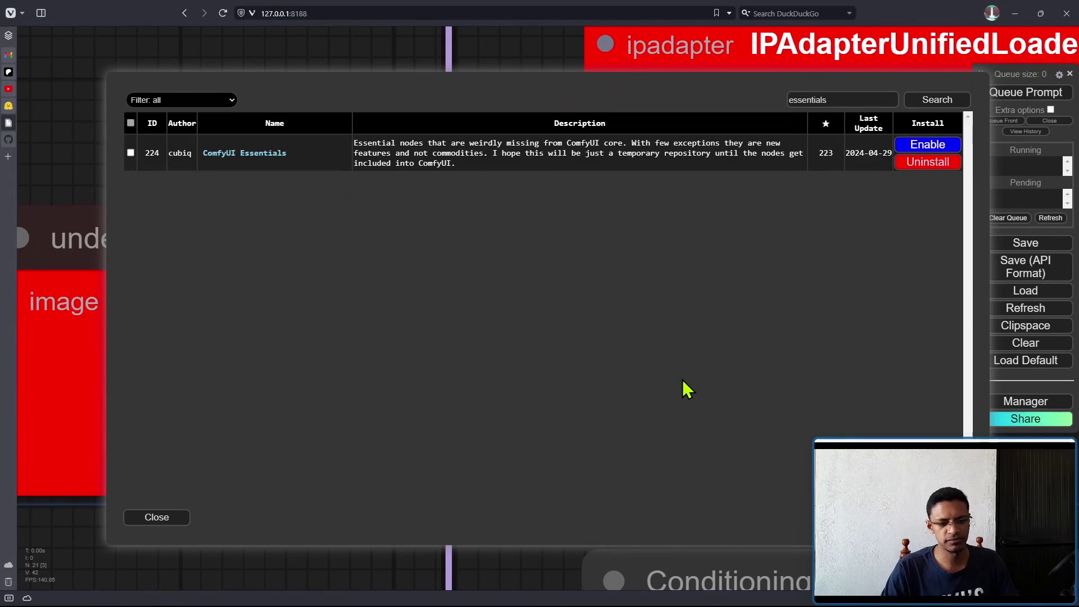
double_click(858, 103)
type("ipa")
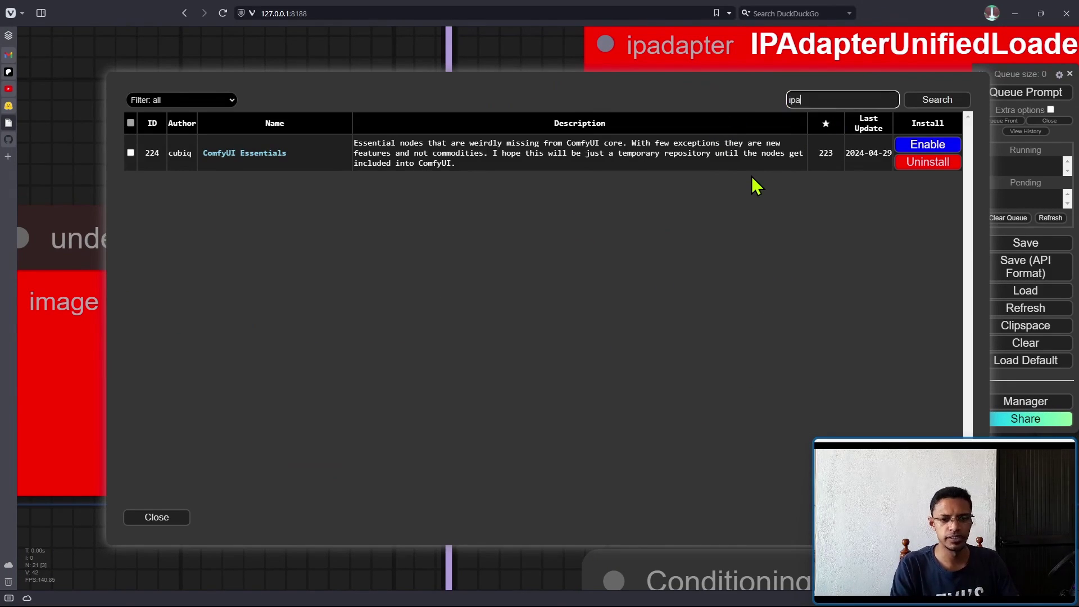
type("dapter")
key("Return")
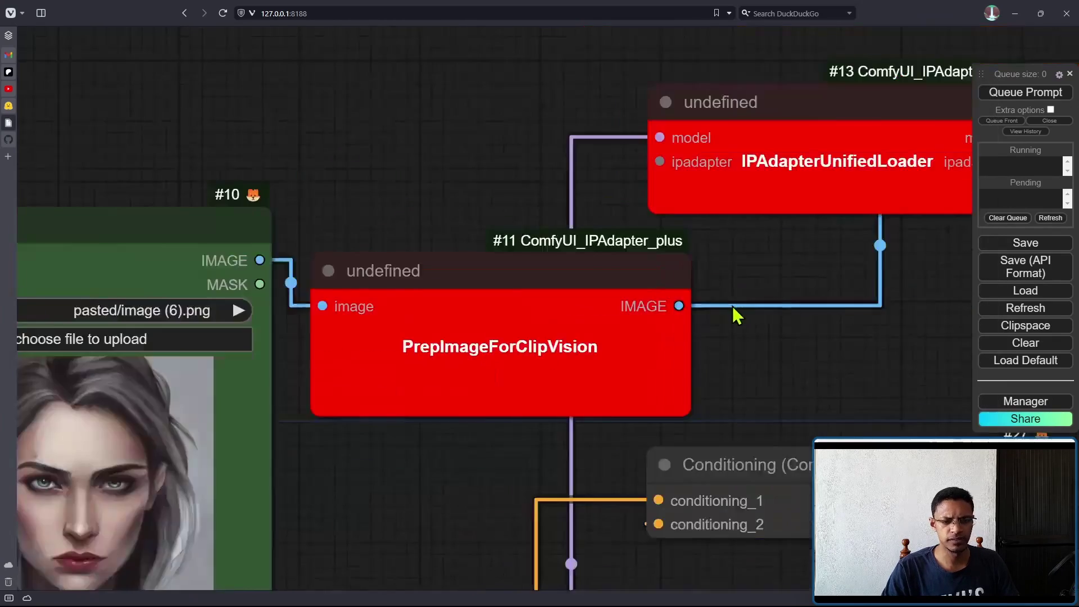
Identify the pack behind the missing Refine Canny Edge node and search the custom node installer for "controlnet".
scroll(733, 305, "down", 9)
left_click_drag(842, 415, 489, 303)
scroll(490, 302, "up", 6)
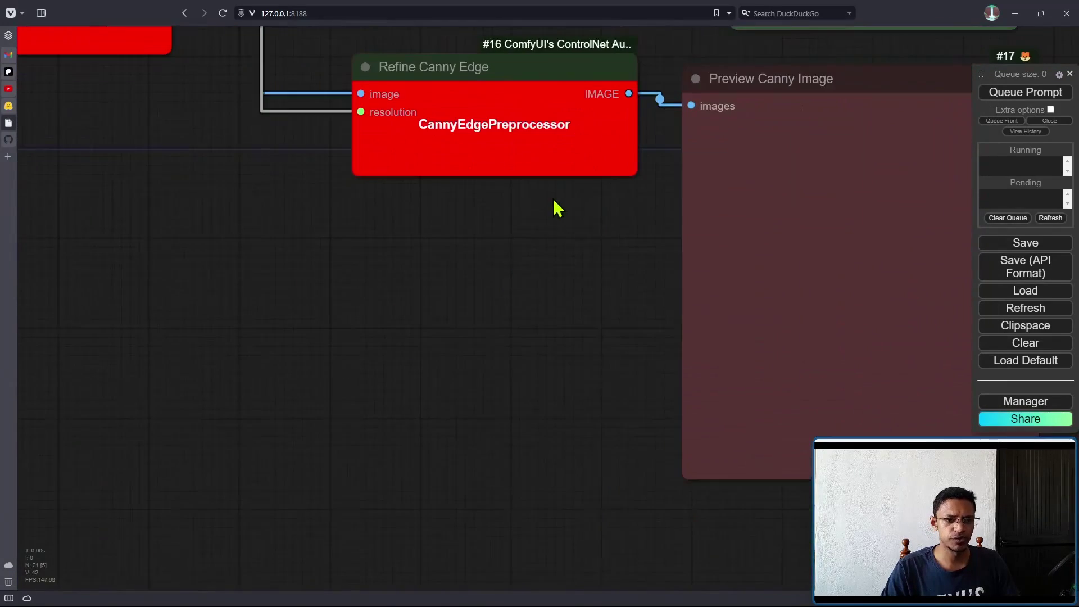
left_click_drag(554, 207, 504, 422)
scroll(518, 304, "up", 2)
scroll(525, 285, "up", 1)
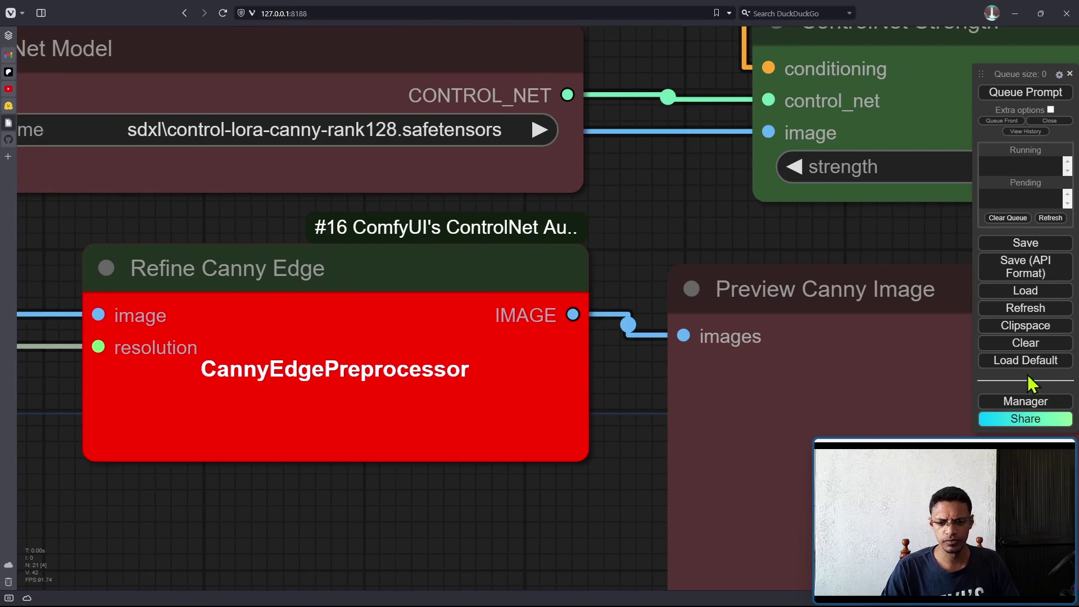
left_click(1026, 402)
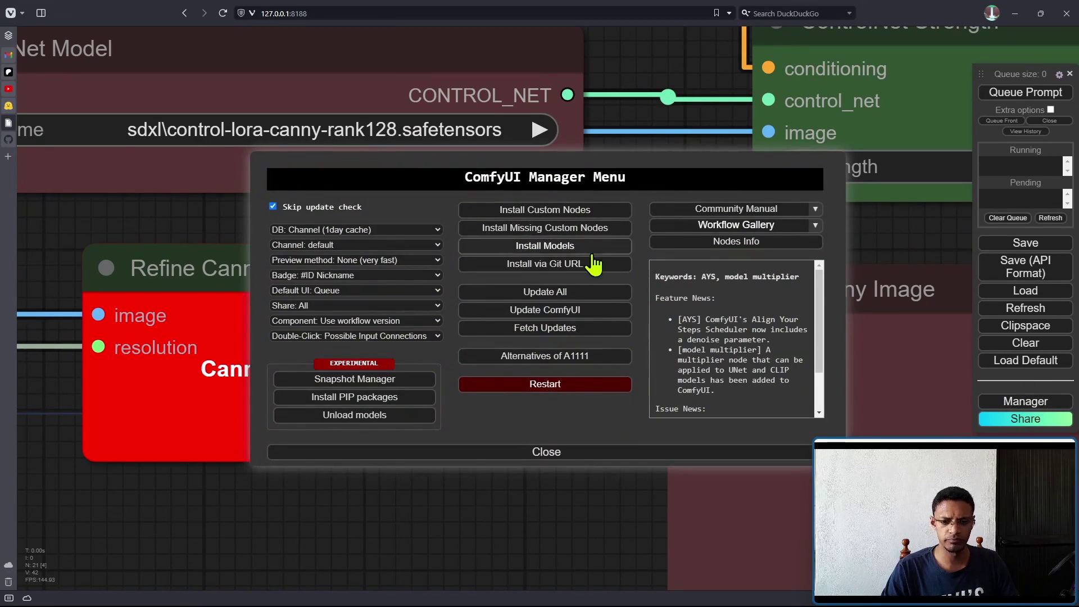
left_click(560, 210)
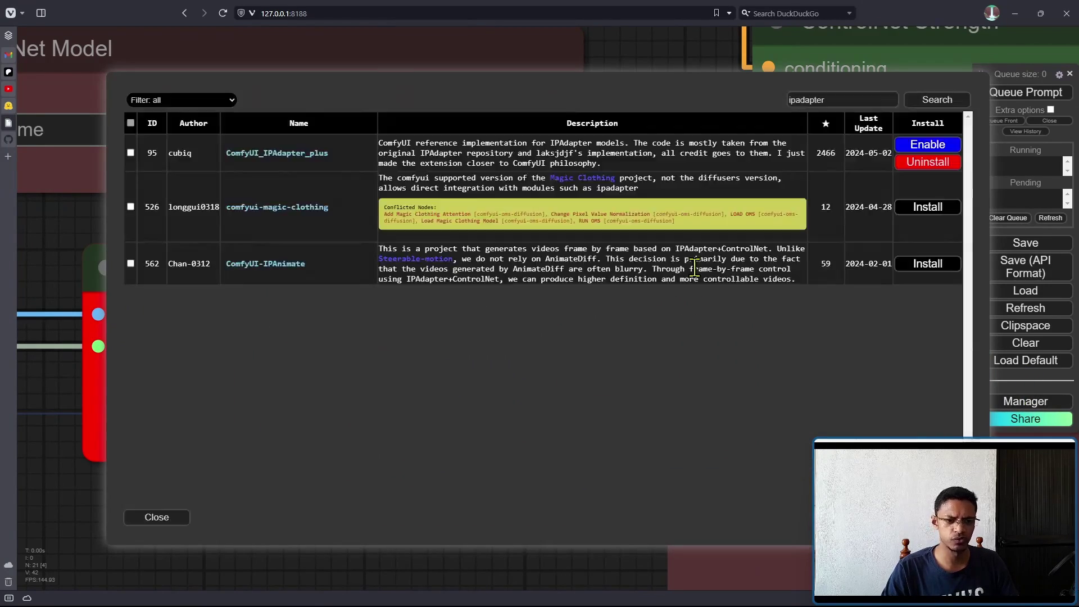
double_click(843, 100)
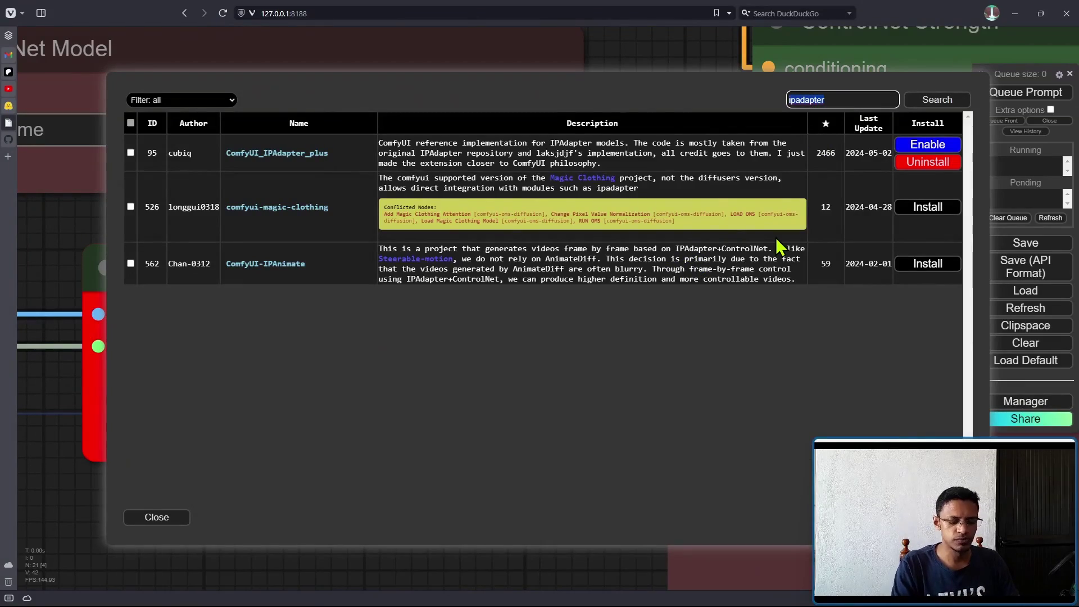
type("controle")
key("BackSpace")
type("net")
Examine the ControlNet packs in the list, including ComfyUI's ControlNet Auxiliary Preprocessors and ComfyUI-Advanced-ControlNet.
scroll(428, 281, "down", 3)
scroll(442, 276, "down", 4)
scroll(427, 292, "up", 8)
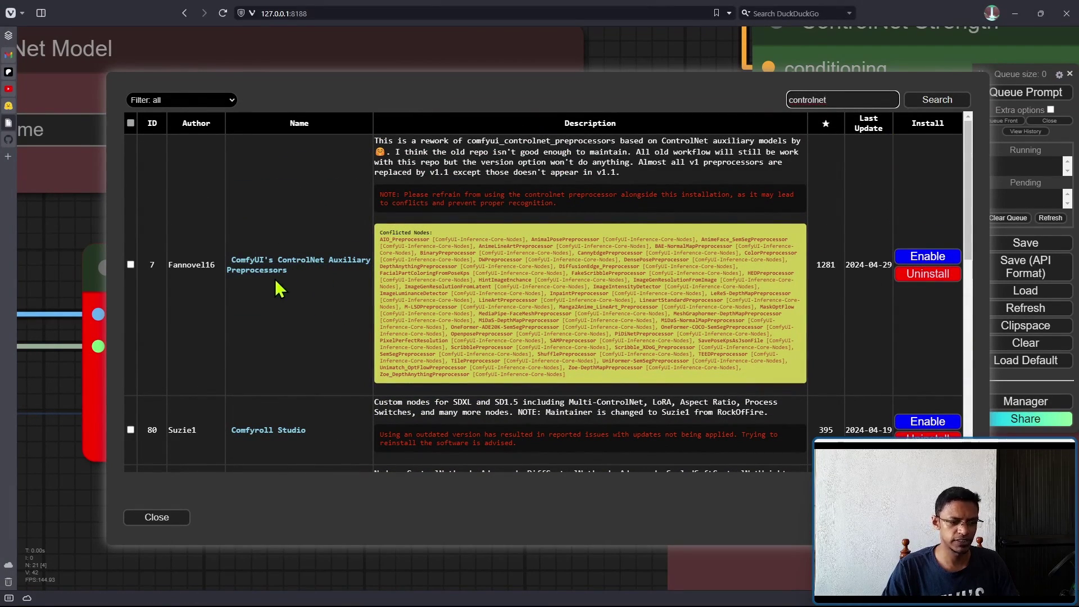
scroll(279, 289, "down", 3)
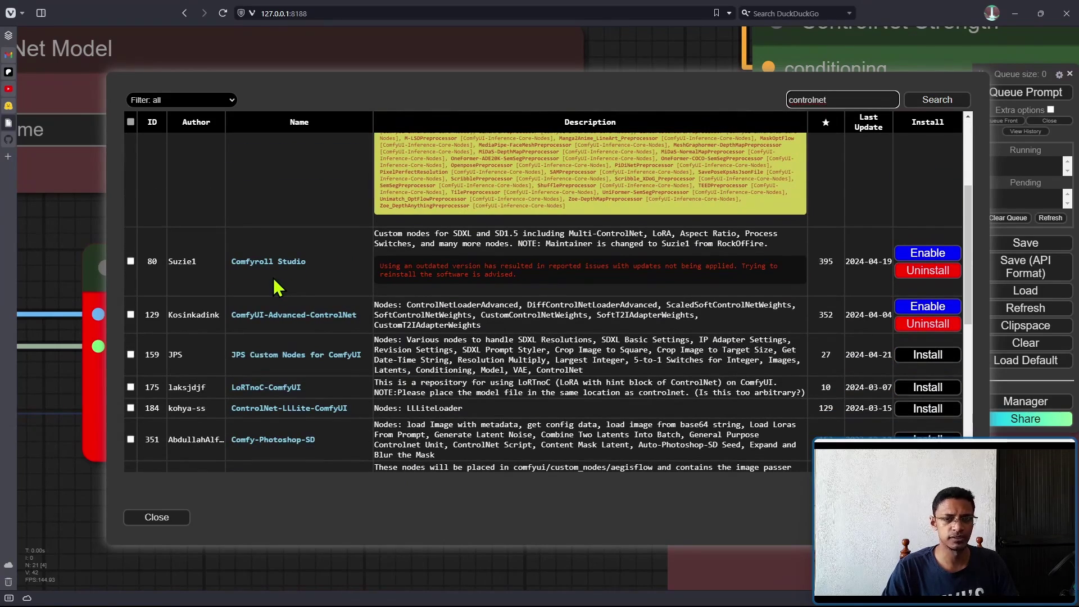
scroll(354, 354, "down", 2)
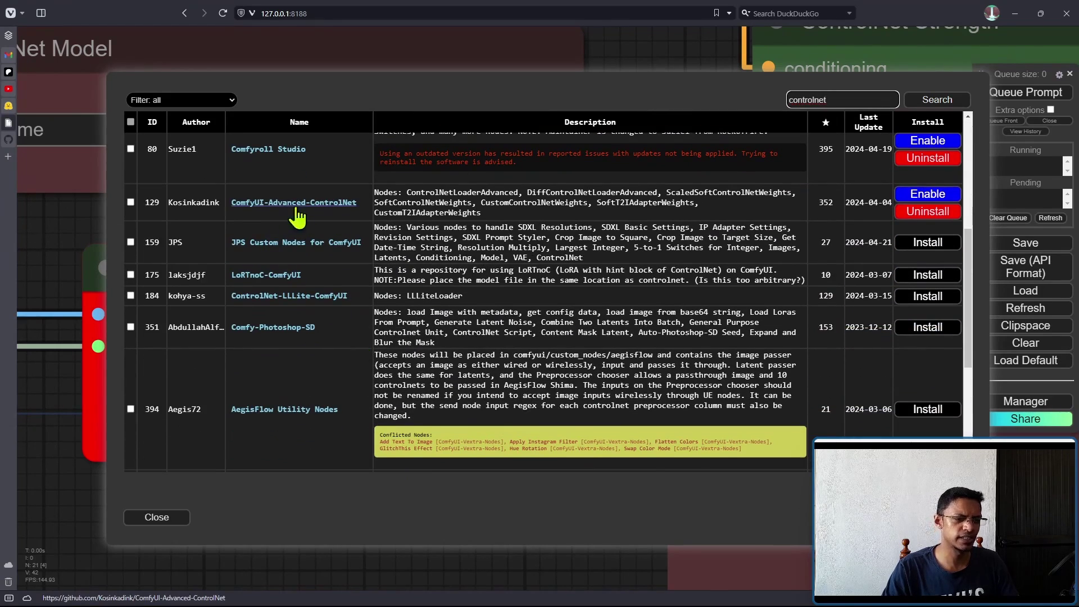
scroll(509, 360, "up", 5)
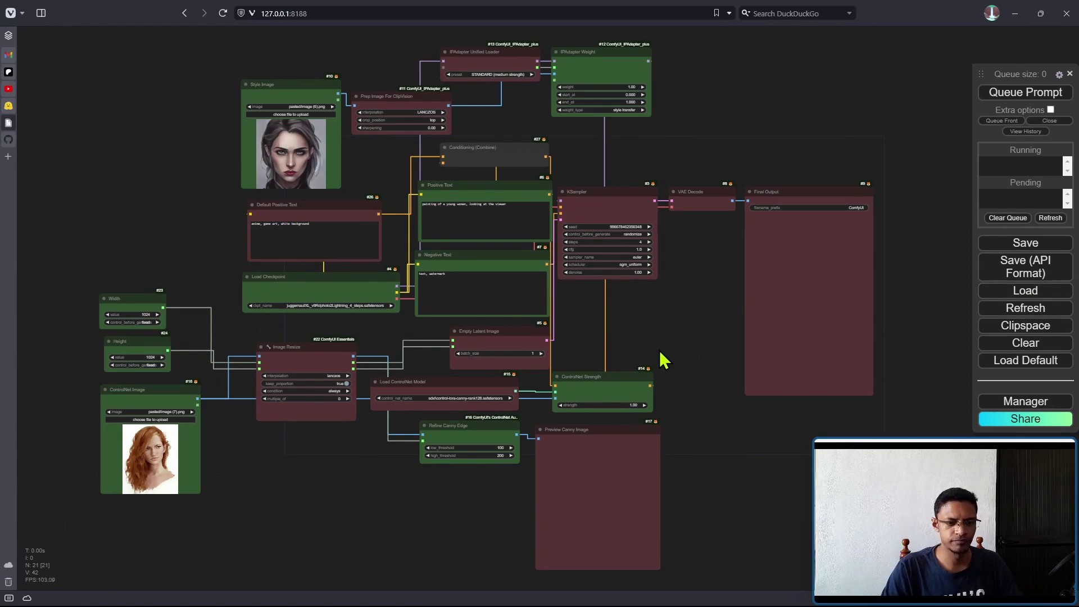
Review the complete style transfer workflow down to the Canny preview node and open the Manager.
scroll(666, 349, "down", 1)
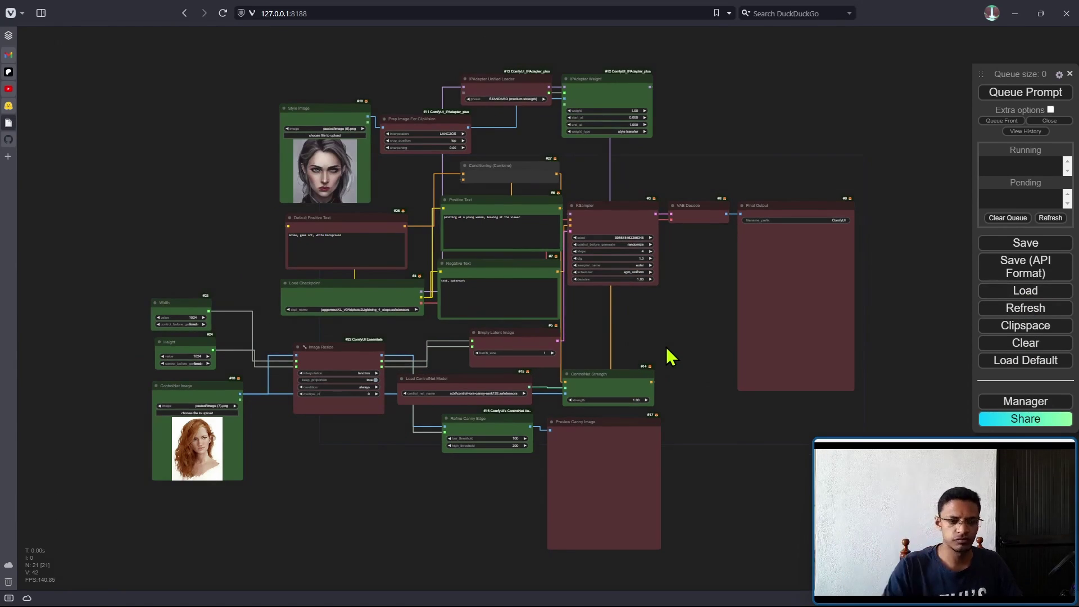
scroll(667, 350, "up", 2)
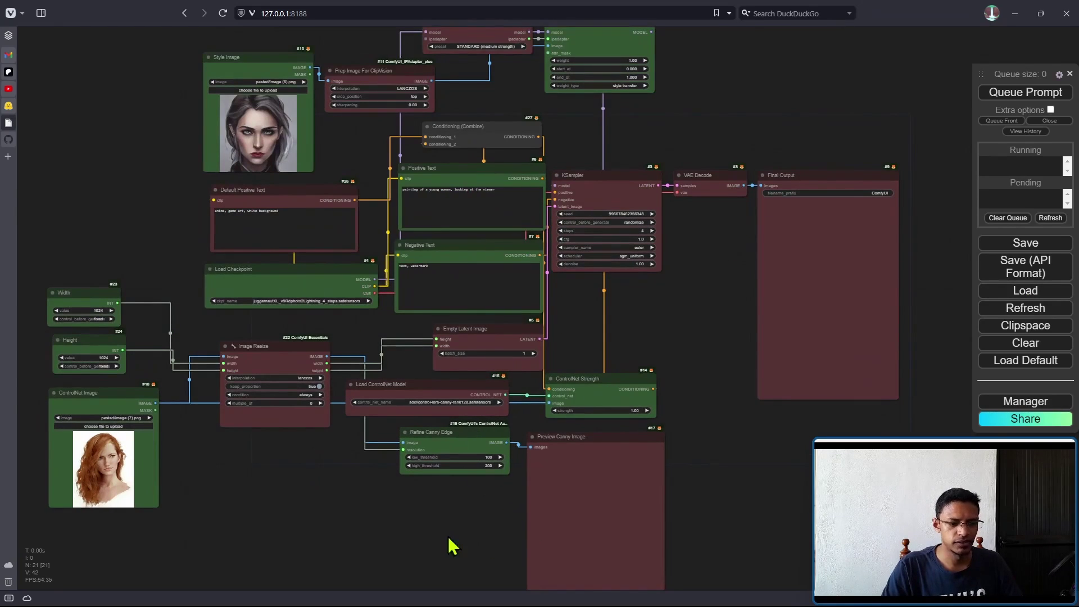
left_click_drag(452, 545, 457, 457)
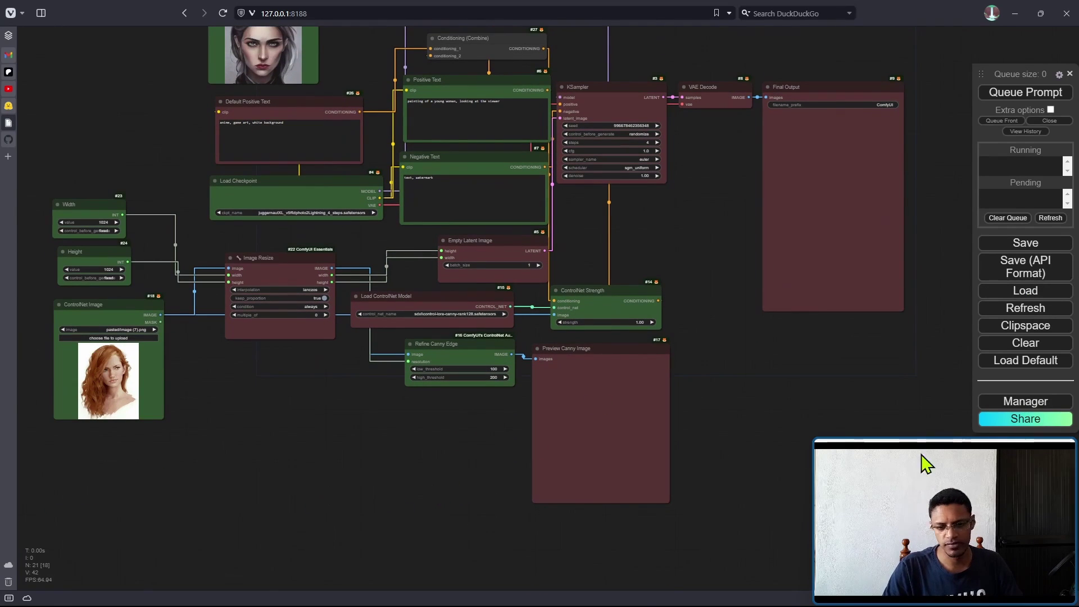
left_click(989, 402)
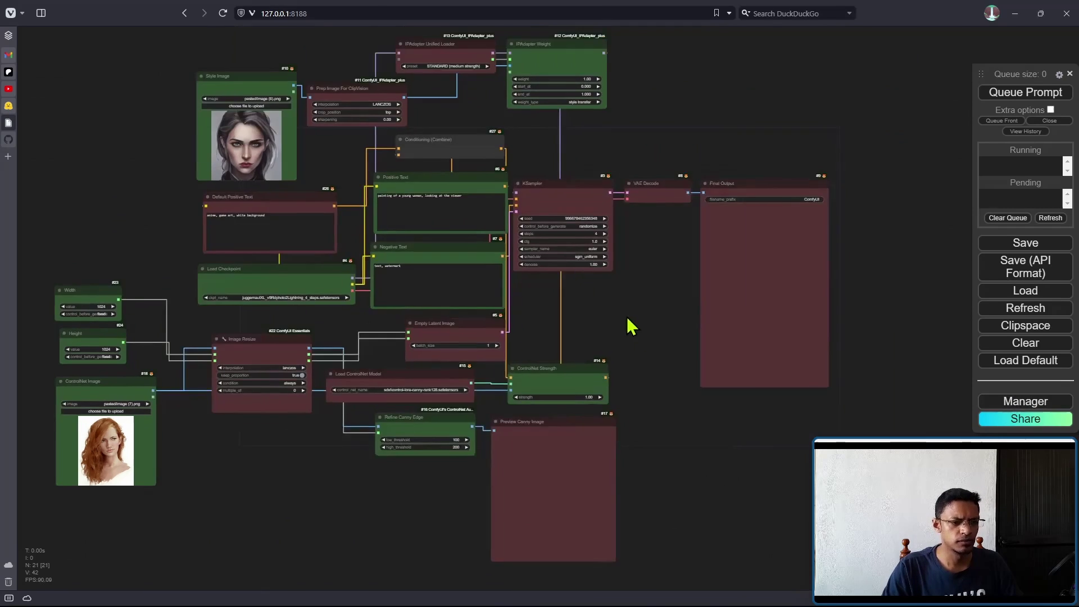
Examine the preset options of the IPAdapter Unified Loader node in the style transfer workflow.
left_click_drag(466, 95, 488, 123)
scroll(493, 133, "up", 12)
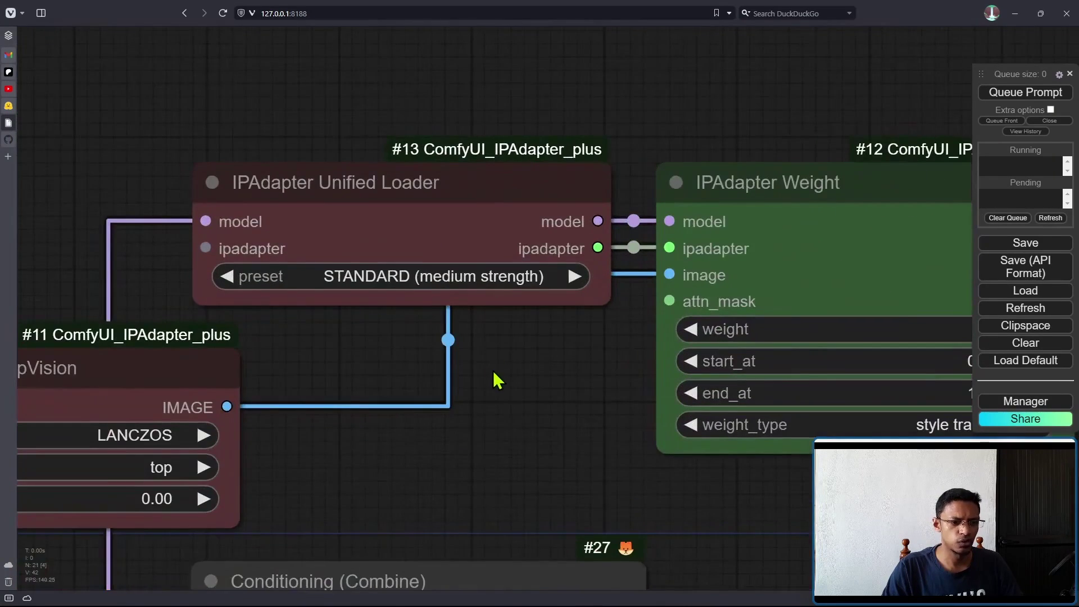
left_click_drag(495, 379, 530, 290)
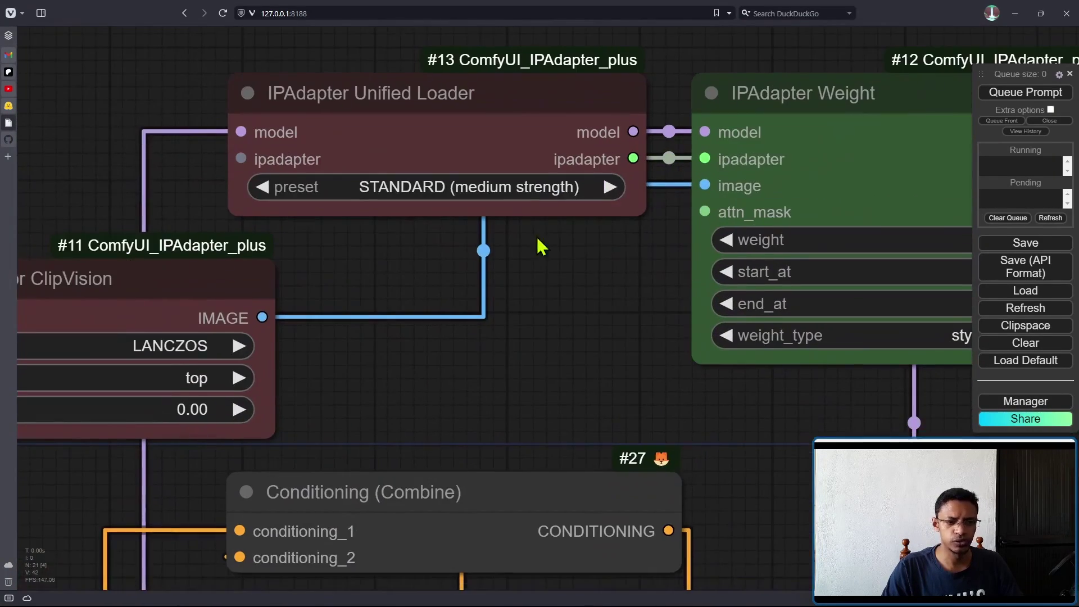
left_click(498, 186)
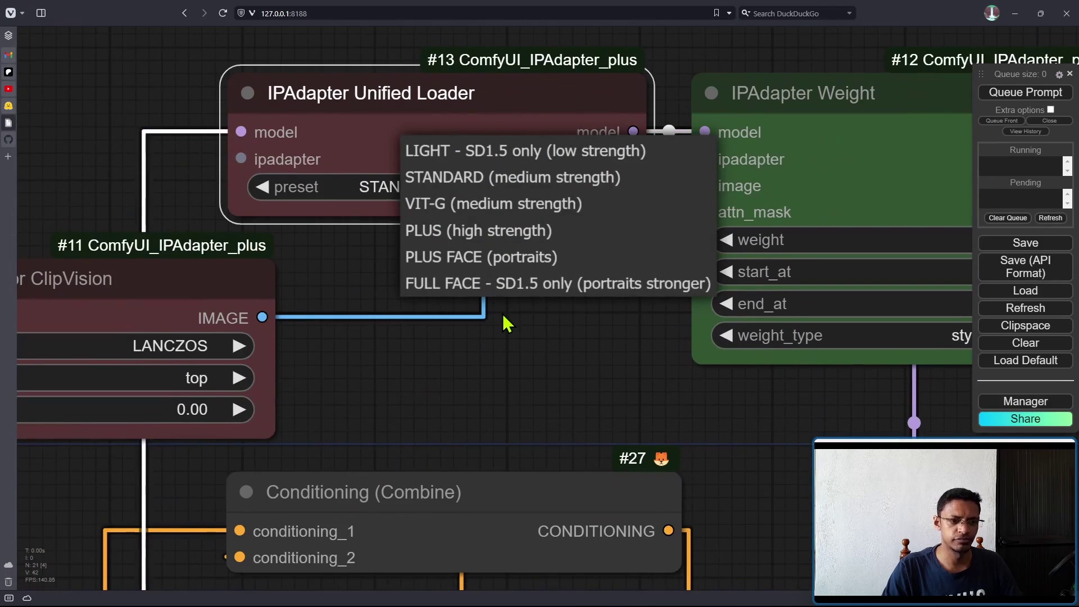
scroll(505, 325, "down", 9)
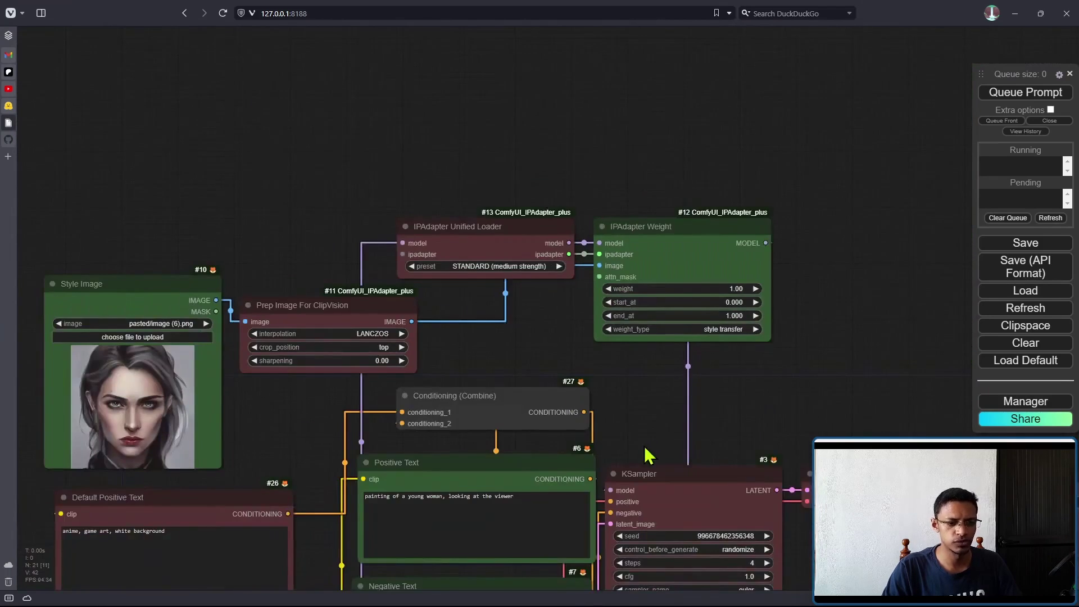
Examine the Load ControlNet Model and Refine Canny Edge nodes in the ControlNet part of the workflow.
left_click_drag(646, 450, 635, 179)
scroll(635, 181, "down", 5)
scroll(528, 489, "up", 11)
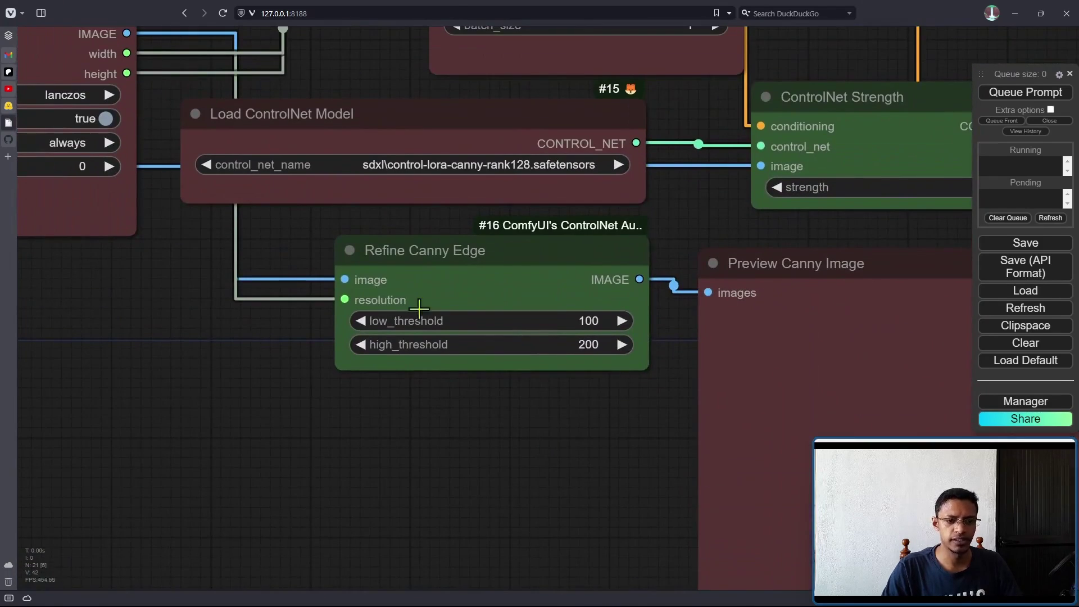
left_click_drag(687, 210, 701, 287)
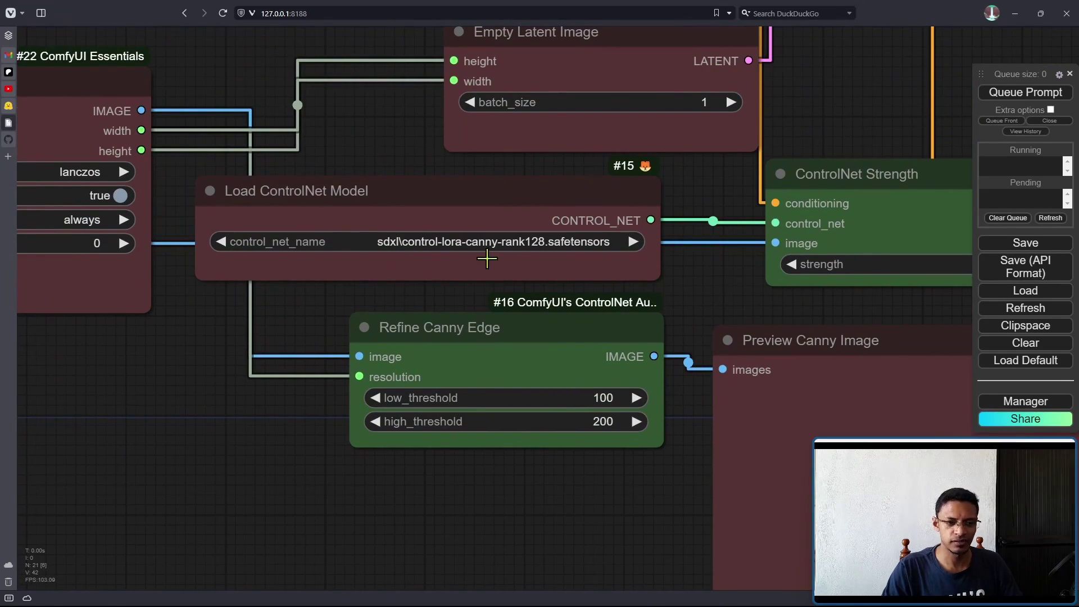
scroll(447, 431, "down", 5)
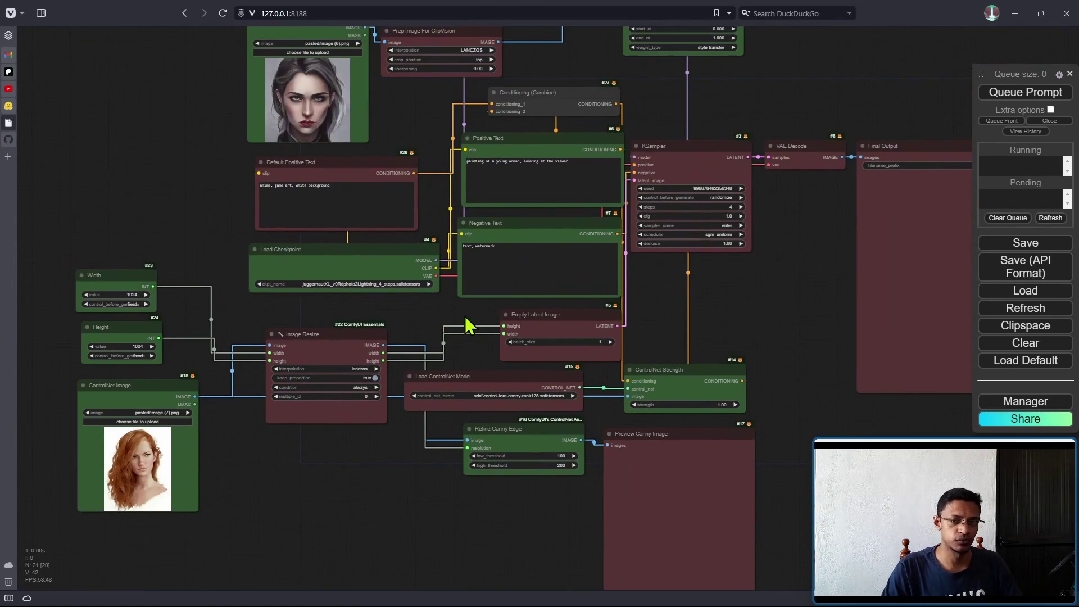
left_click_drag(450, 302, 448, 342)
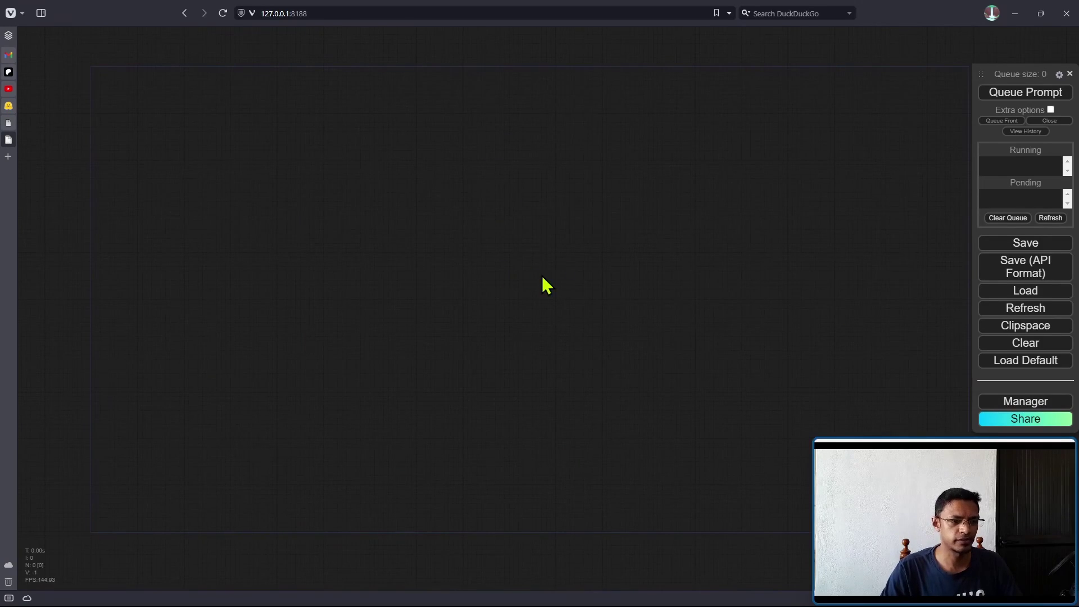
Load the default workflow and choose sdxl\juggernautXL_v9Rdphoto2Lightning_4_steps.safetensors in a widened Load Checkpoint node.
left_click(1032, 364)
left_click(458, 92)
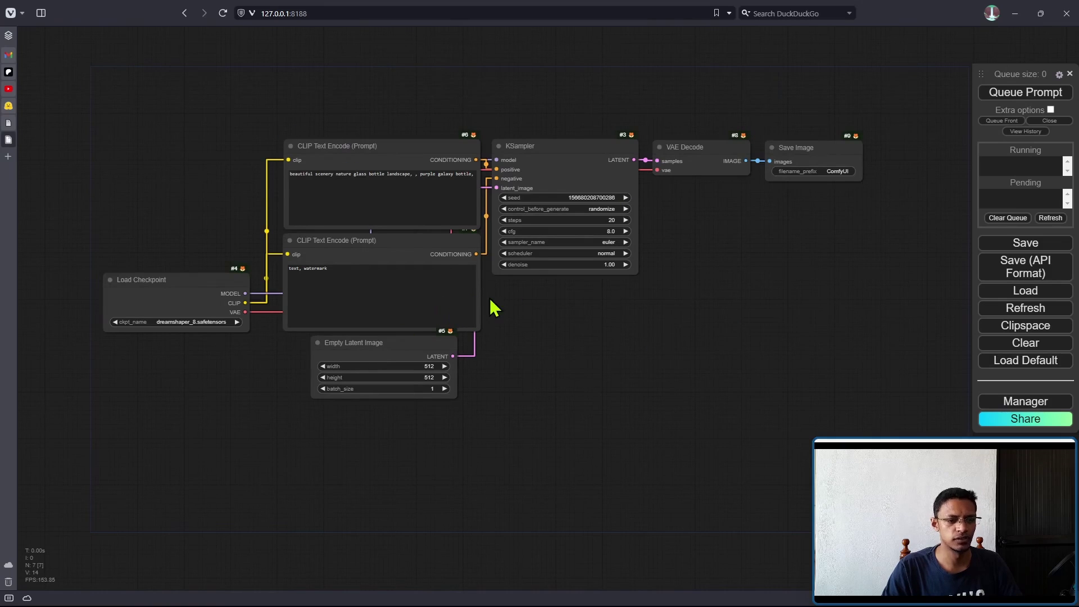
scroll(191, 370, "up", 6)
left_click_drag(191, 371, 574, 376)
left_click_drag(512, 241, 323, 238)
left_click_drag(499, 305, 677, 304)
left_click(579, 287)
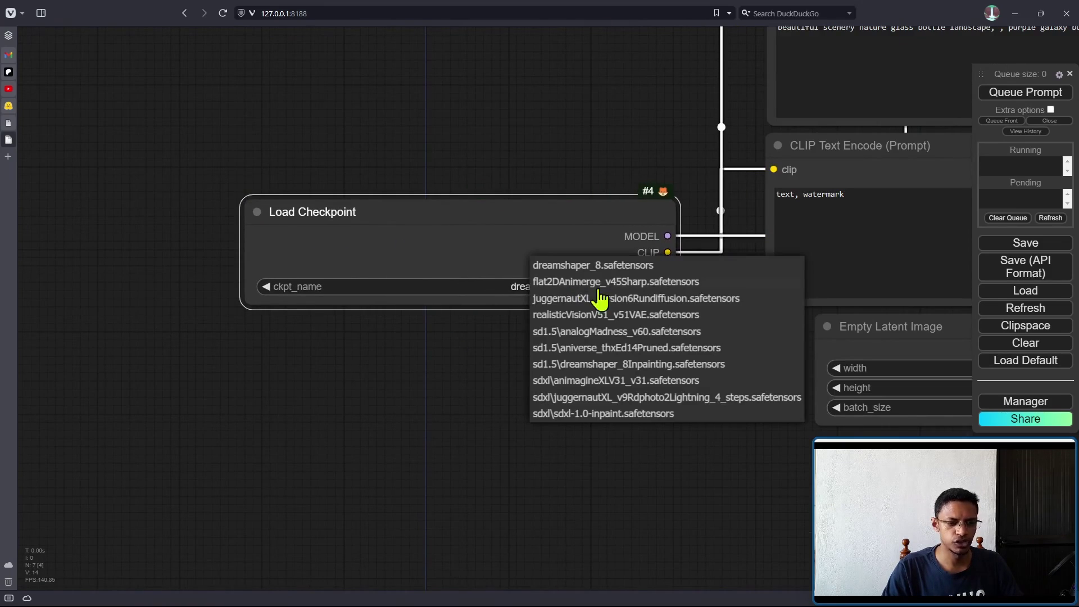
left_click(594, 403)
Set the Empty Latent Image node's width and height to 1024.
scroll(658, 384, "down", 1)
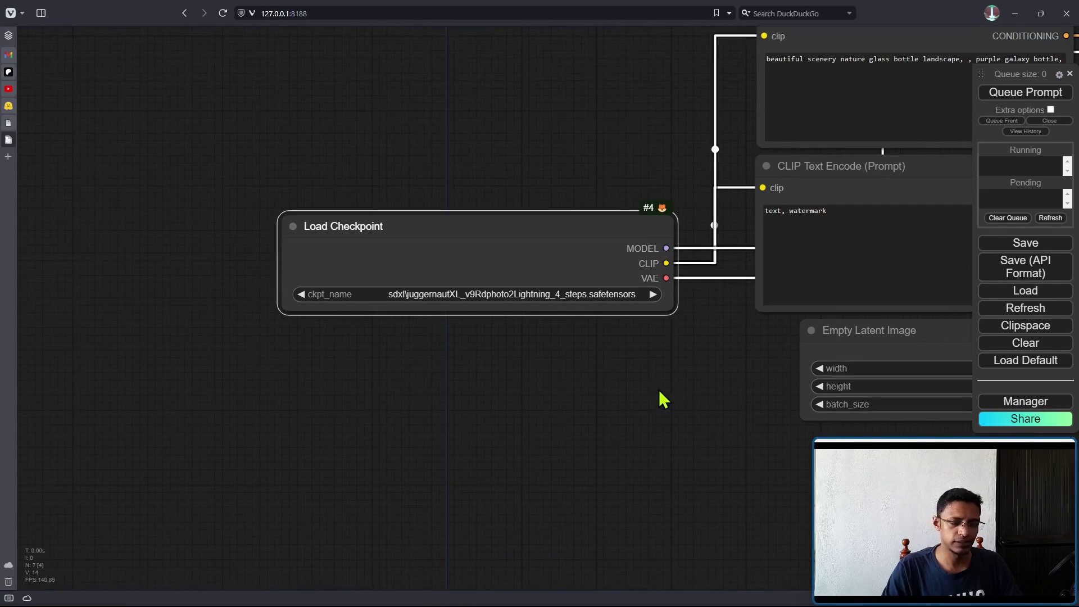
scroll(658, 352, "down", 2)
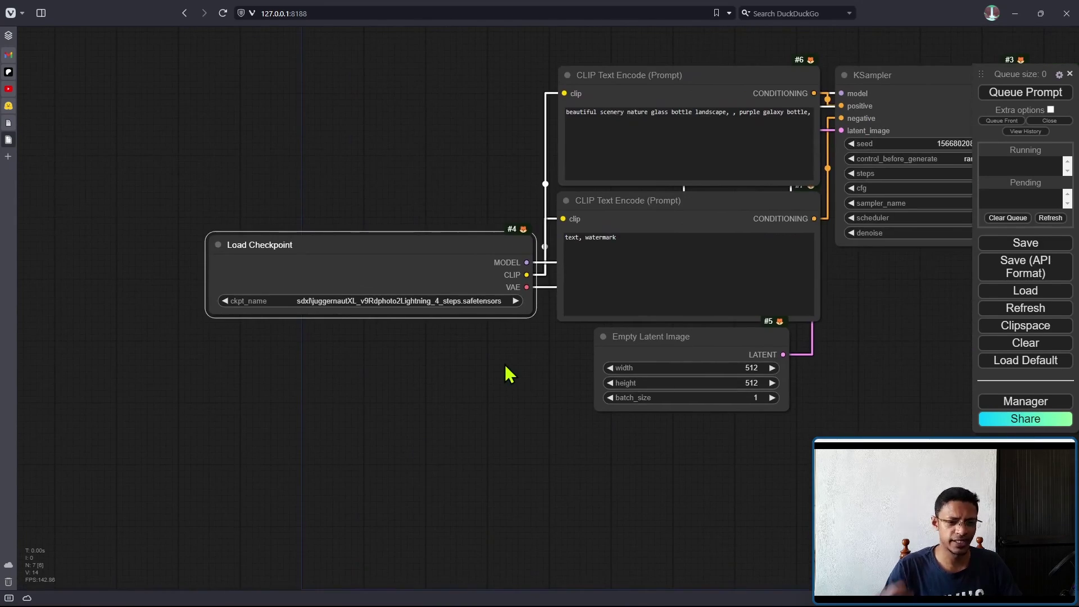
scroll(505, 366, "down", 1)
left_click_drag(923, 378, 689, 358)
left_click_drag(498, 336, 522, 340)
scroll(517, 435, "up", 4)
left_click(521, 272)
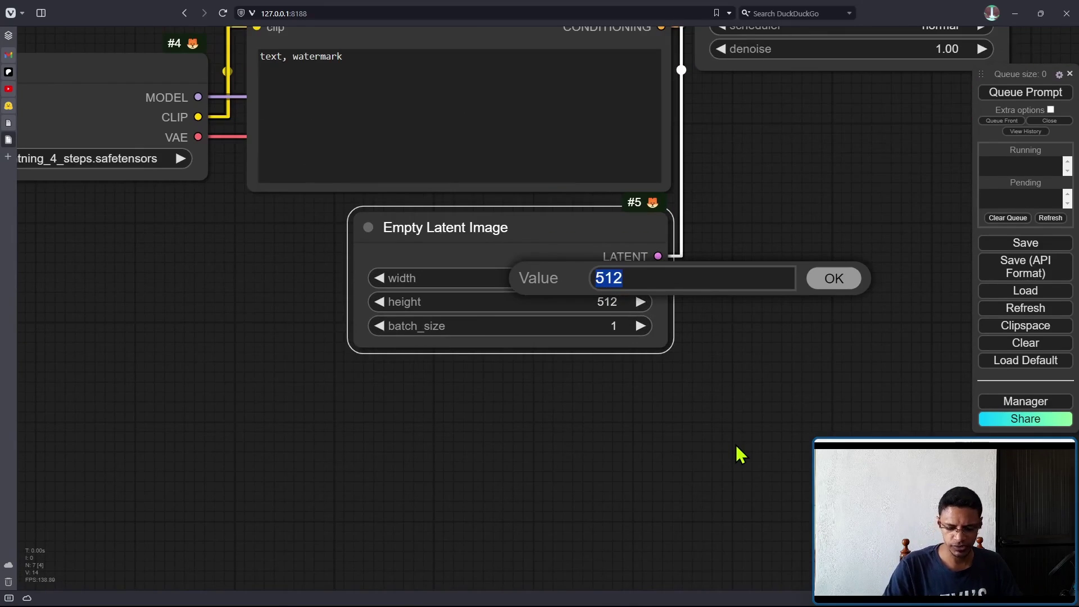
type("1024")
key("Return")
left_click(542, 301)
type("1")
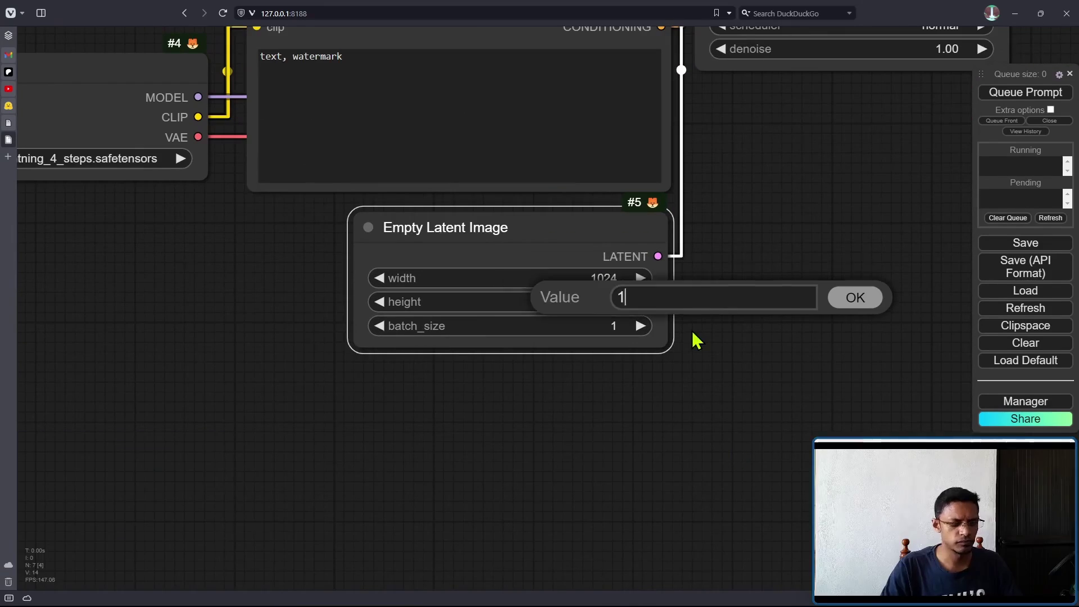
Configure the KSampler with 4 steps, cfg 1.0, the euler sampler and the sgm_uniform scheduler.
left_click(730, 203)
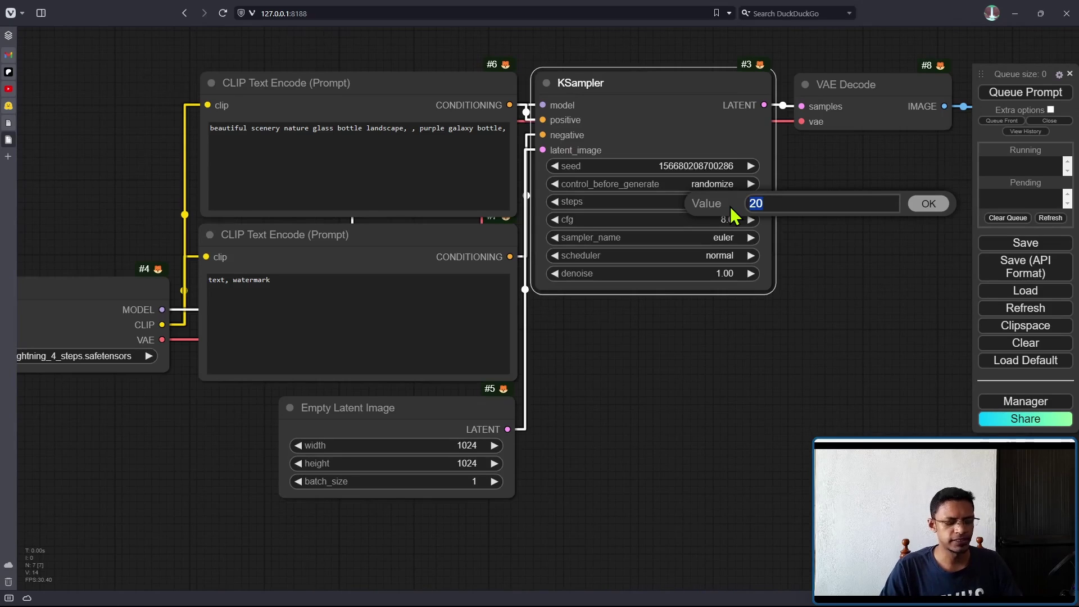
type("4")
key("Return")
left_click(731, 219)
type("1")
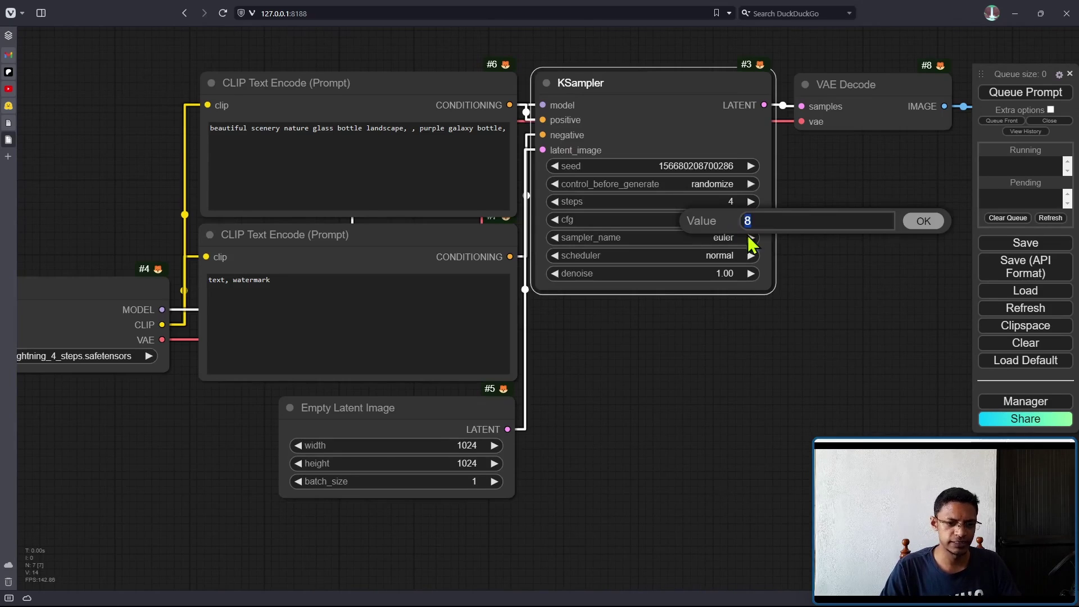
left_click(922, 230)
left_click(714, 237)
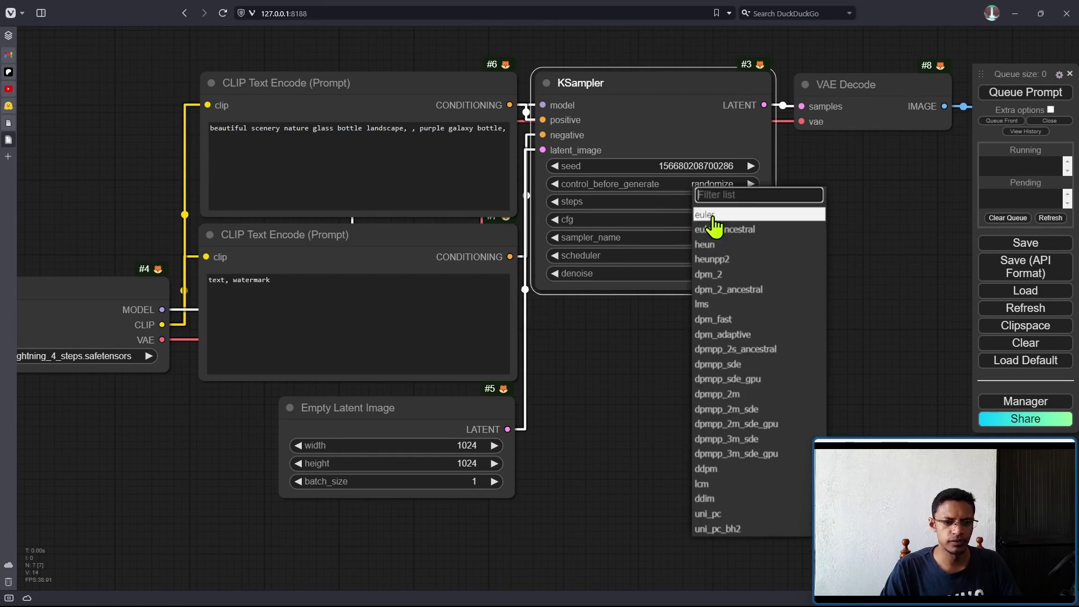
left_click(725, 256)
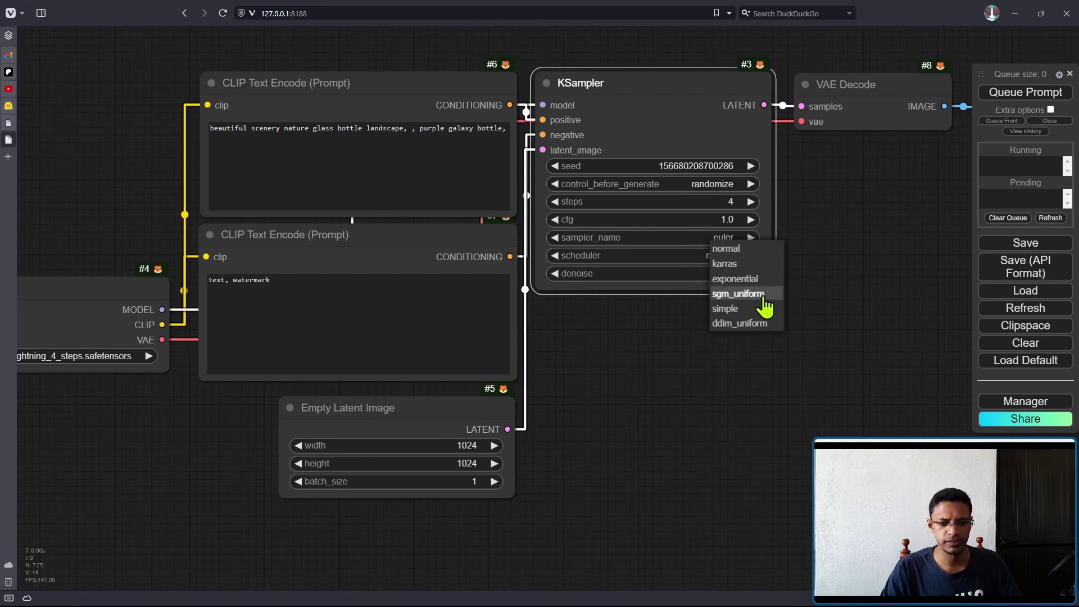
left_click(742, 294)
Copy "a cat, masterpiece, best quality, high quality" from the InstantStyle demo on Hugging Face into ComfyUI's positive prompt node.
scroll(695, 341, "down", 4)
left_click_drag(691, 394, 580, 386)
scroll(581, 385, "up", 1)
left_click_drag(236, 384, 309, 380)
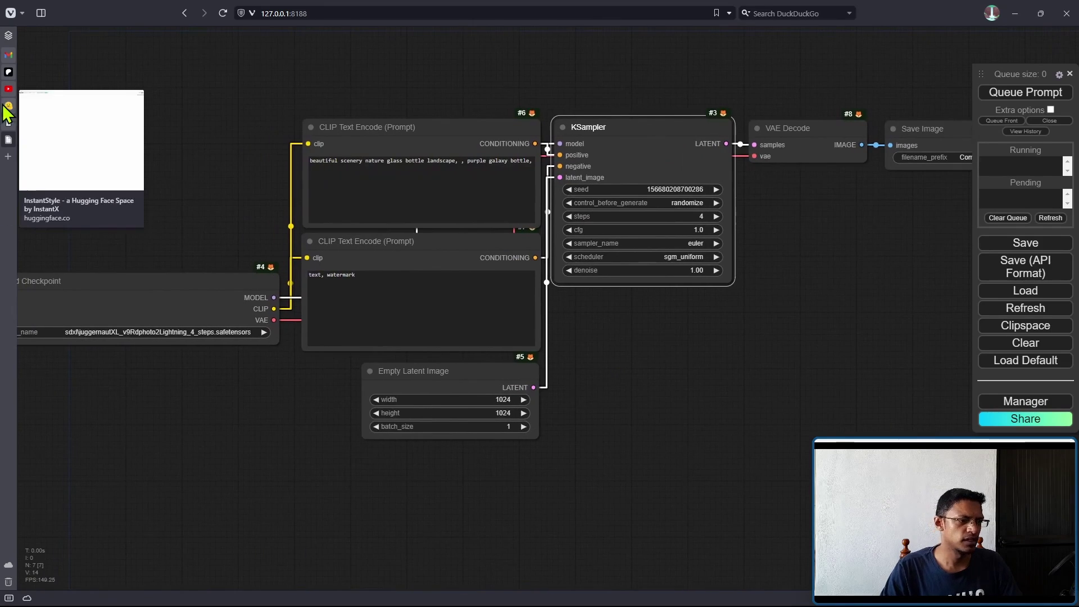
left_click(8, 105)
scroll(593, 353, "up", 1)
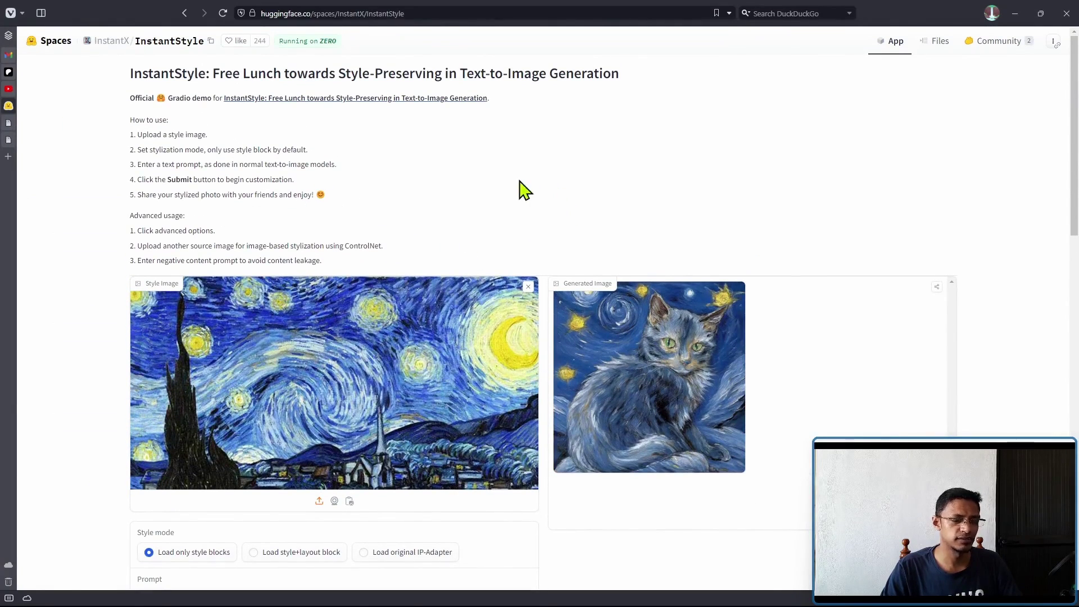
scroll(498, 205, "down", 7)
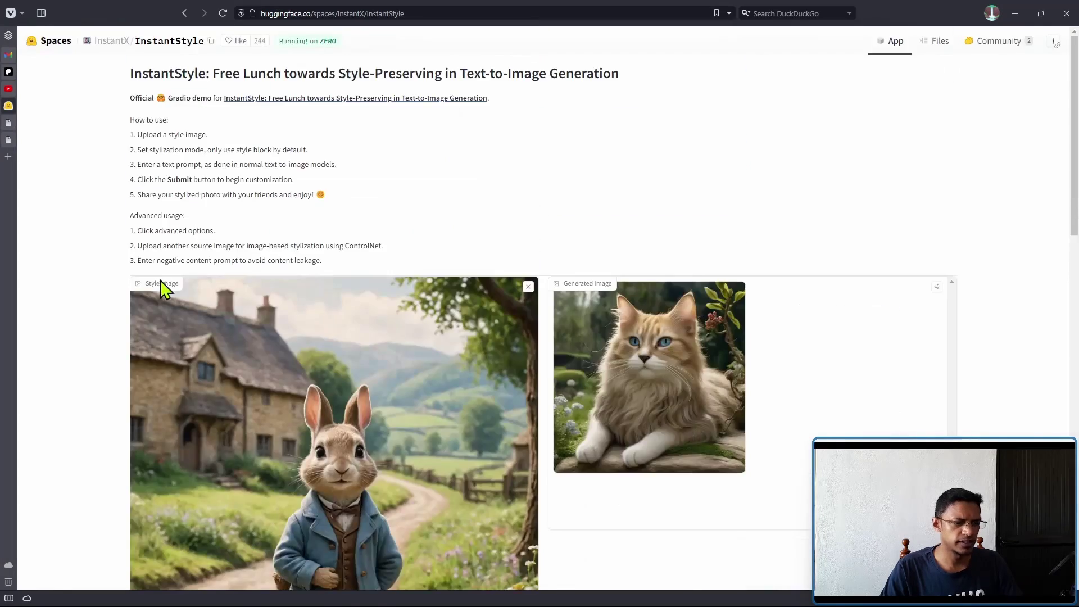
scroll(322, 305, "down", 10)
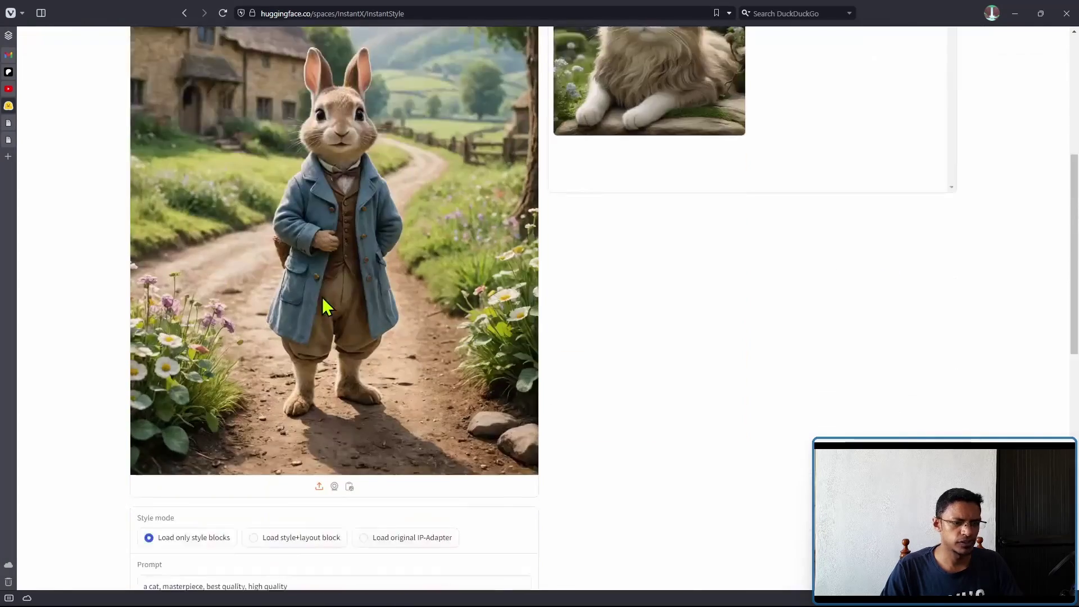
triple_click(433, 191)
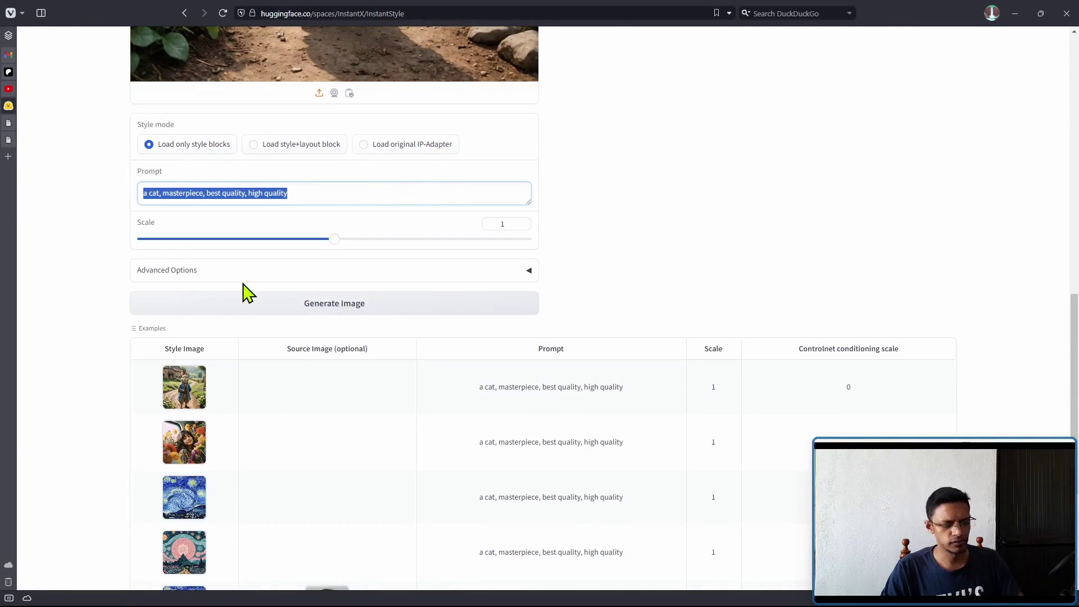
left_click(9, 140)
left_click(347, 180)
key("ctrl+a")
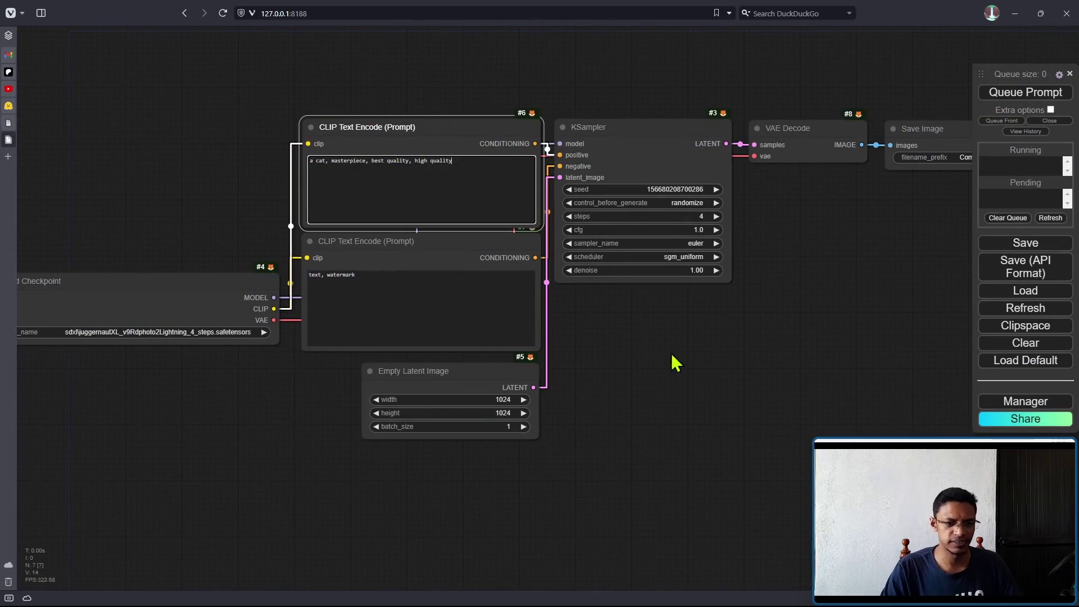
Replace ComfyUI's negative prompt with InstantStyle's "text, watermark, lowres, low quality, worst quality, deformed, glitch, low contrast, noisy, saturation, blurry".
key("ctrl+Tab")
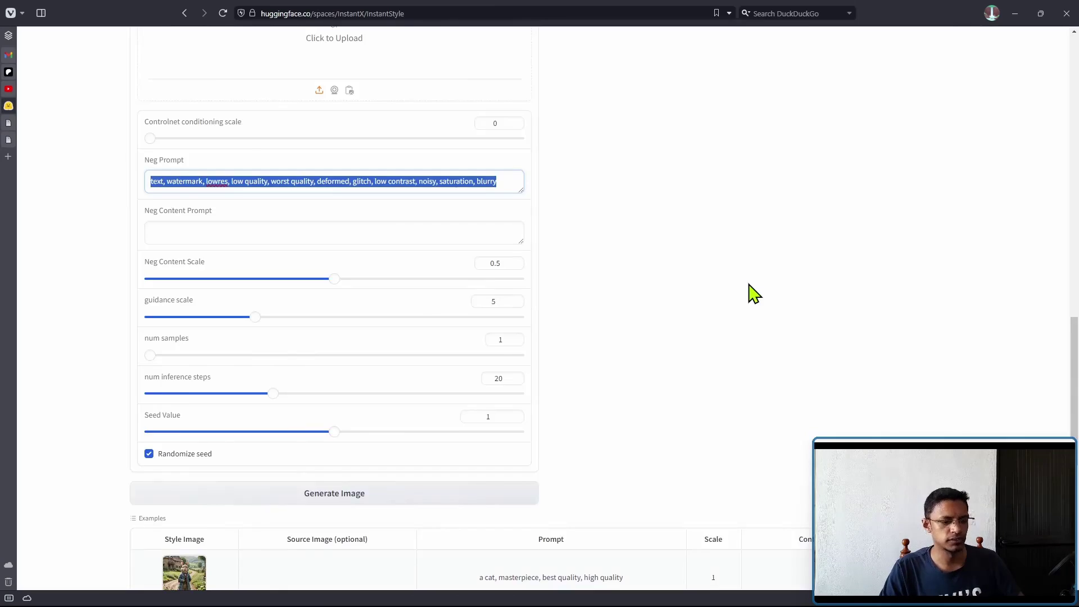
left_click(8, 141)
left_click_drag(297, 366, 736, 370)
left_click(535, 326)
key("ctrl+a")
type("text, watermark, lowres, low quality, worst quality, deformed, glitch, low contrast, noisy, saturation, blurry")
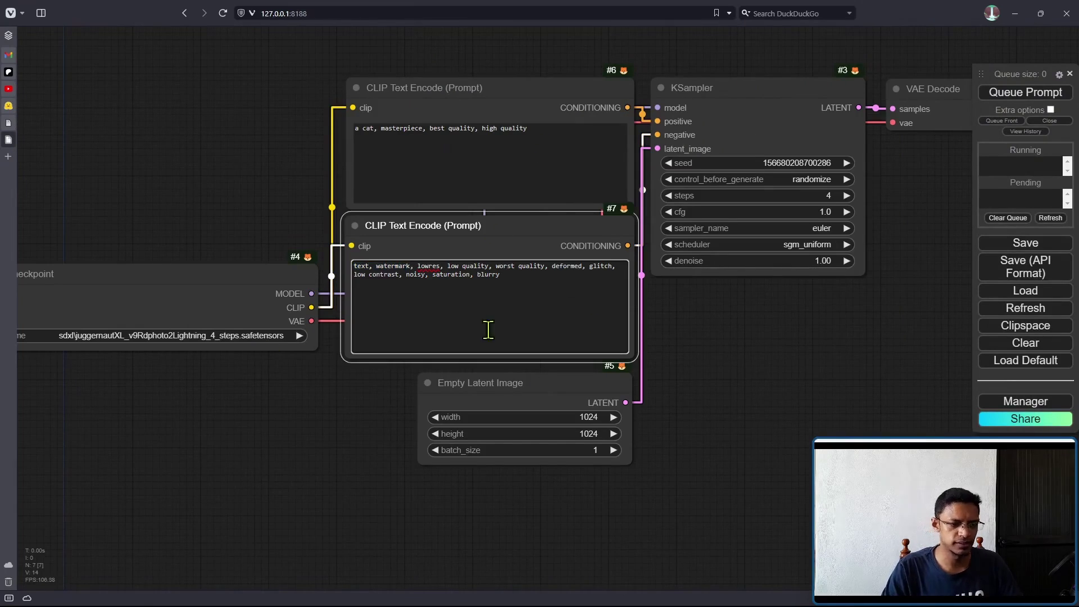
Mute the Save Image node at the end of the workflow.
left_click_drag(517, 234, 515, 236)
left_click_drag(808, 356, 437, 359)
left_click(730, 138)
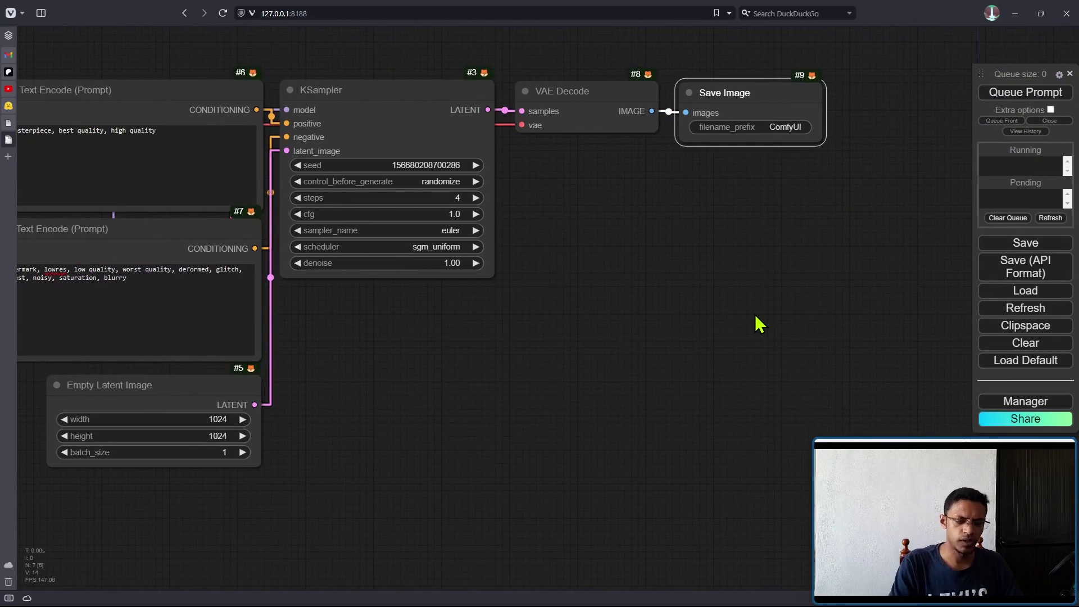
key("ctrl+m")
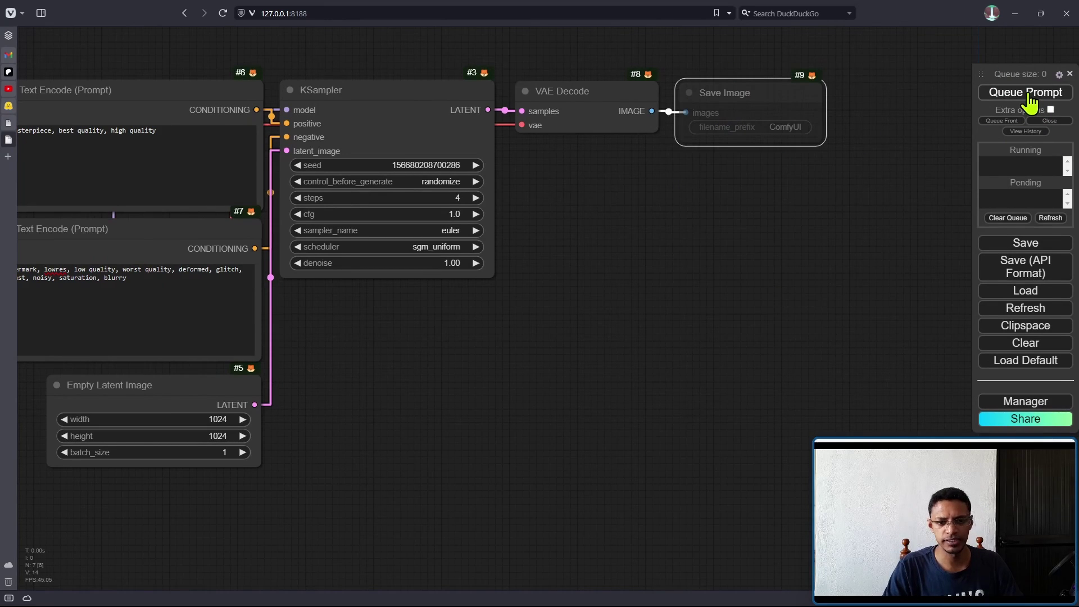
Queue the prompt with Save Image muted to randomize the KSampler seed, and dismiss the resulting message.
scroll(517, 217, "up", 5)
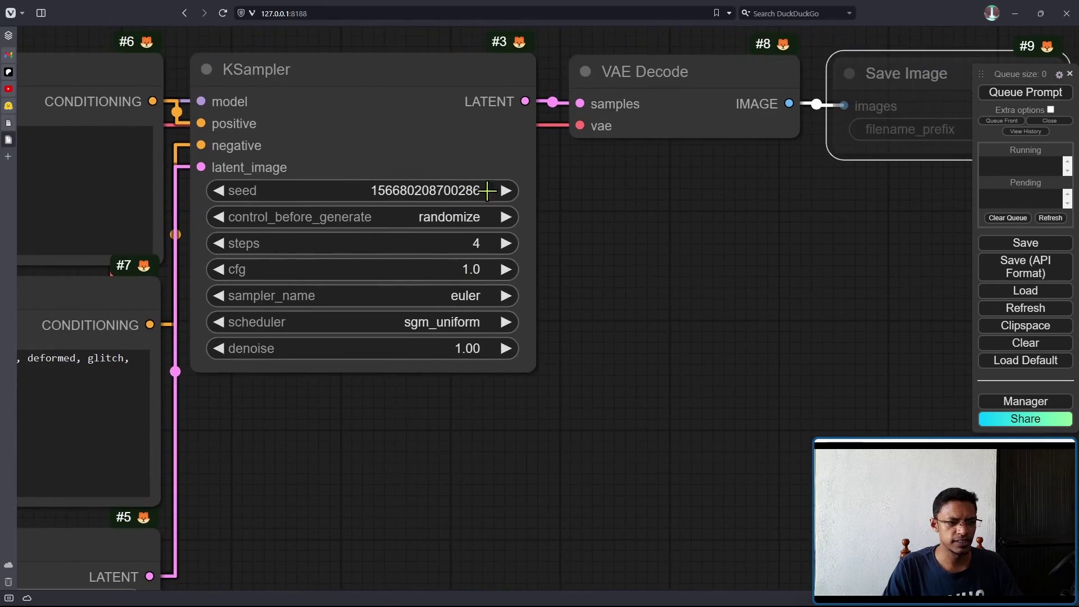
left_click_drag(654, 218, 558, 296)
left_click(1011, 92)
left_click(1026, 94)
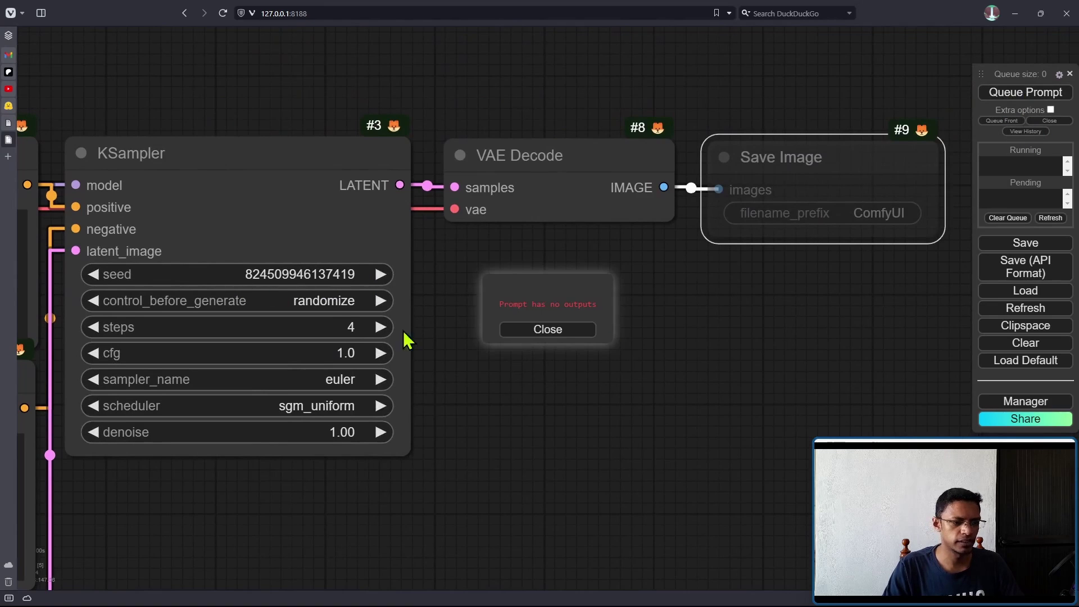
left_click(568, 333)
Unmute the Save Image node.
scroll(619, 382, "down", 5)
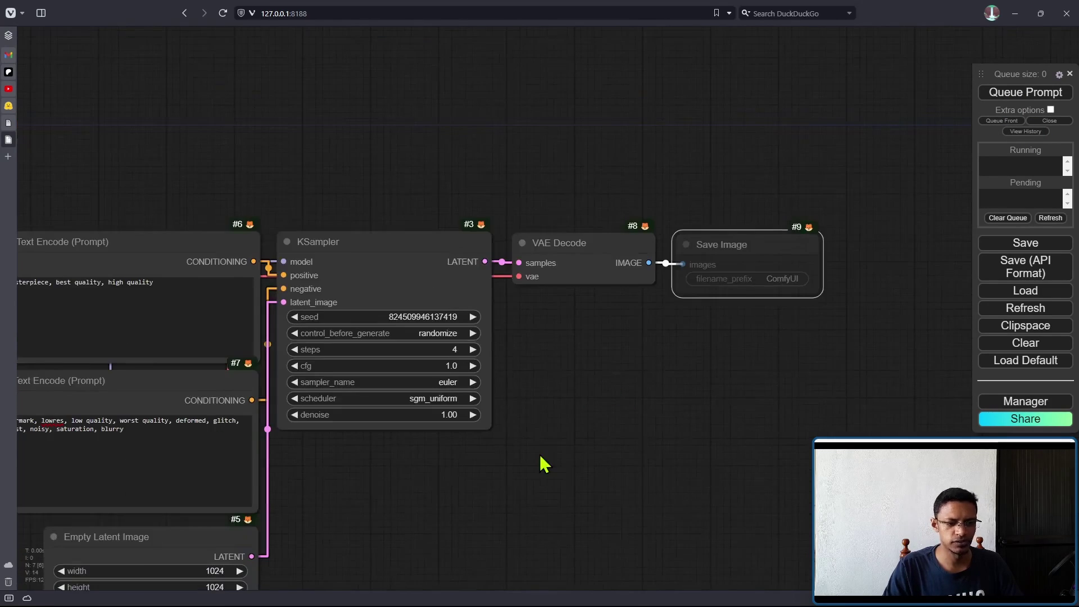
left_click_drag(542, 457, 658, 374)
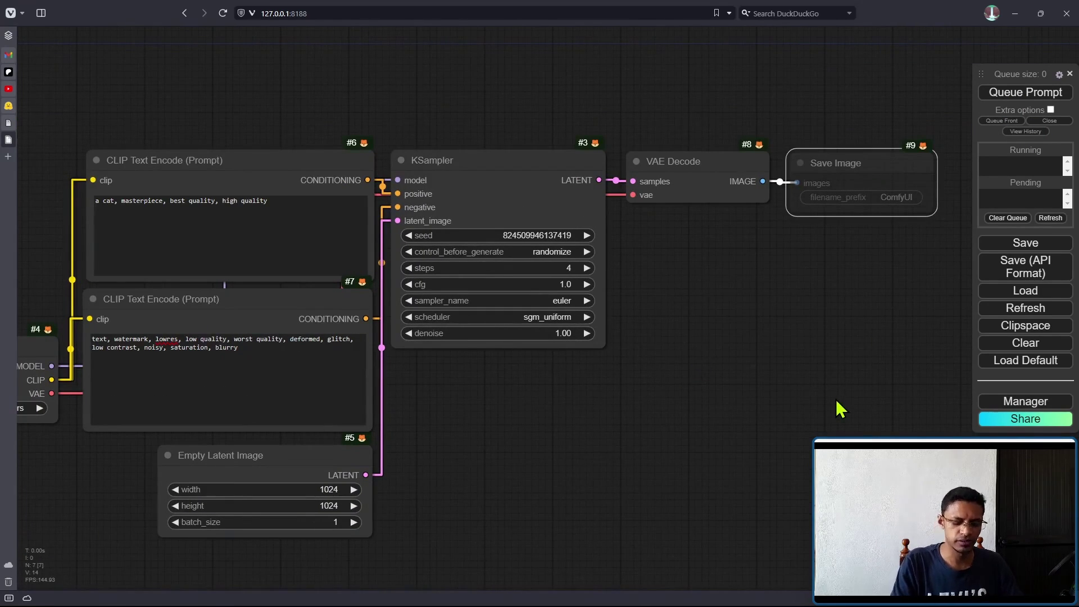
key("ctrl+m")
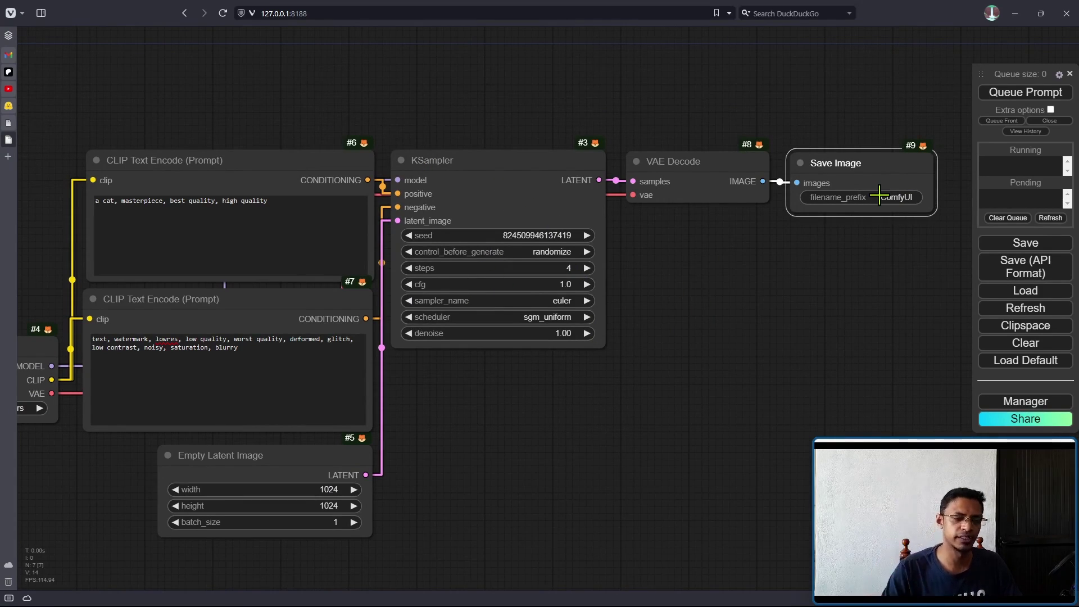
Set the KSampler's control_before_generate option to fixed.
left_click(534, 252)
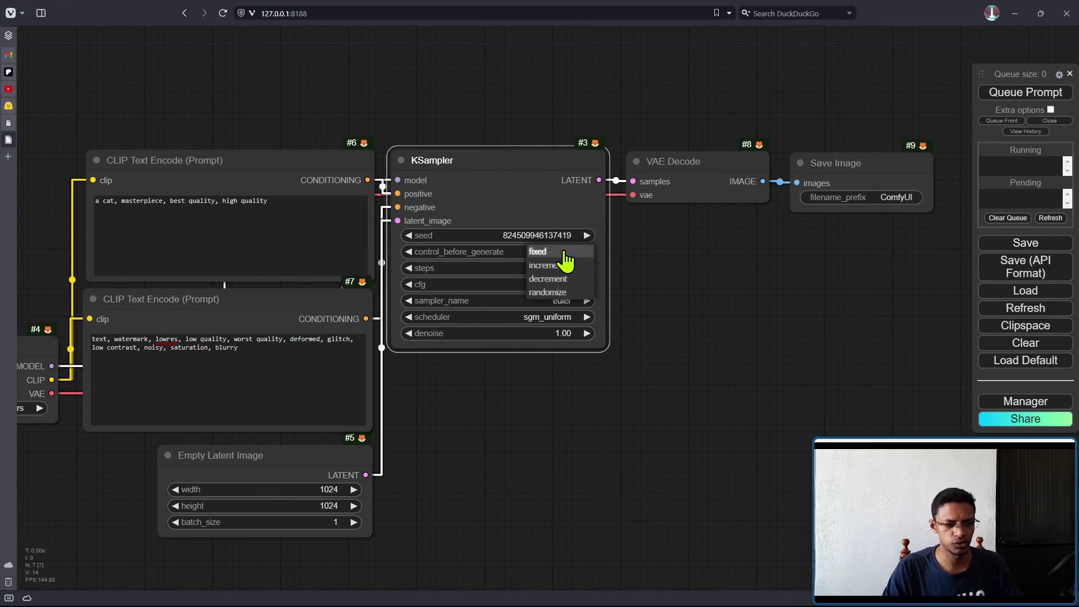
left_click(564, 254)
scroll(518, 436, "down", 3)
left_click_drag(517, 436, 661, 361)
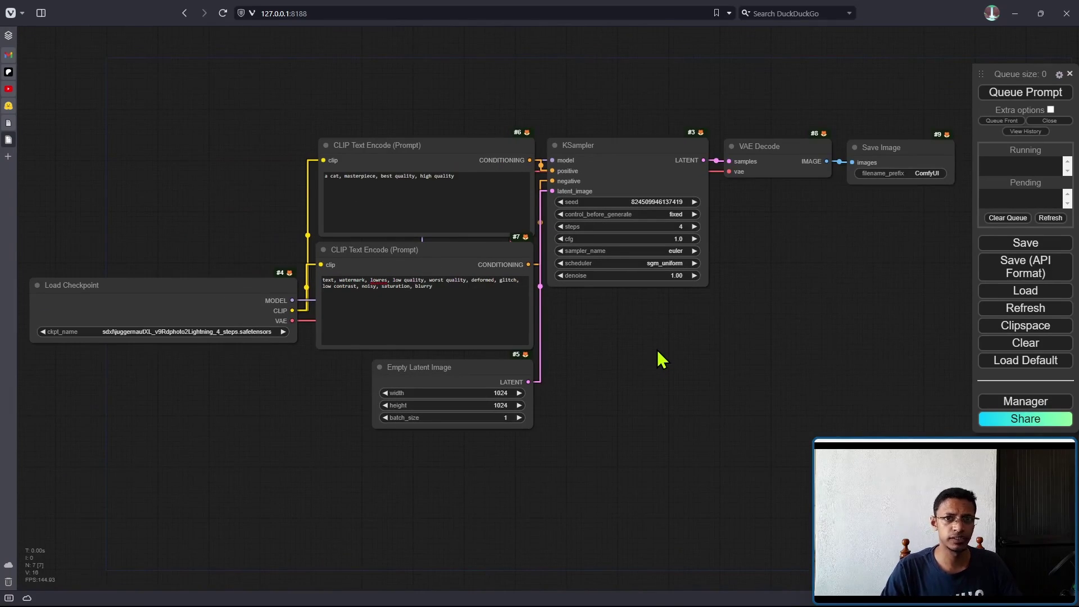
Queue the prompt and enlarge the Save Image node to show the generated cat image at a larger size.
left_click(1003, 96)
left_click_drag(875, 352, 570, 346)
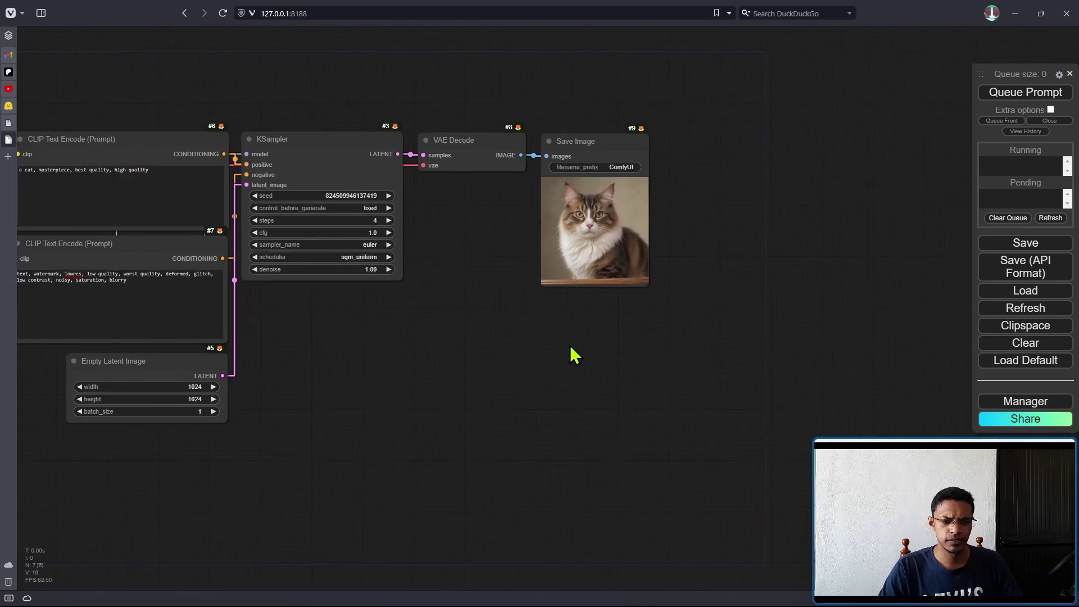
scroll(595, 342, "up", 5)
scroll(618, 225, "down", 2)
left_click(614, 179)
left_click_drag(668, 244, 783, 403)
Move the Load Checkpoint node farther away from the CLIP Text Encode nodes to make room for new nodes.
scroll(817, 378, "down", 4)
left_click_drag(266, 512, 654, 488)
scroll(378, 305, "up", 9)
scroll(417, 412, "down", 7)
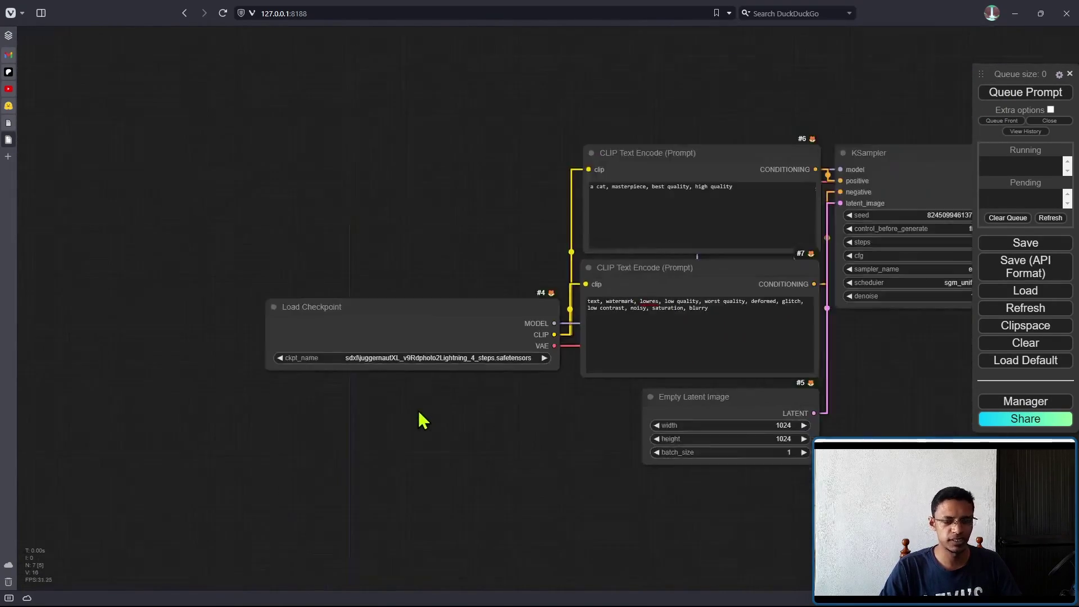
scroll(872, 377, "down", 8)
left_click_drag(872, 377, 583, 418)
left_click_drag(622, 241, 514, 233)
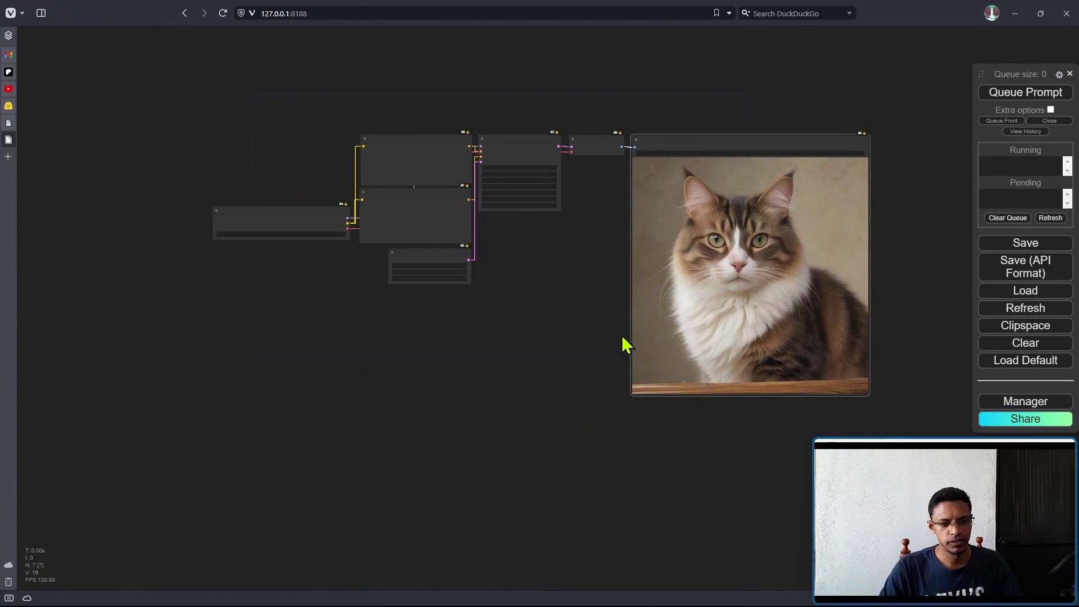
scroll(376, 318, "up", 5)
left_click_drag(335, 325, 373, 403)
scroll(381, 354, "up", 4)
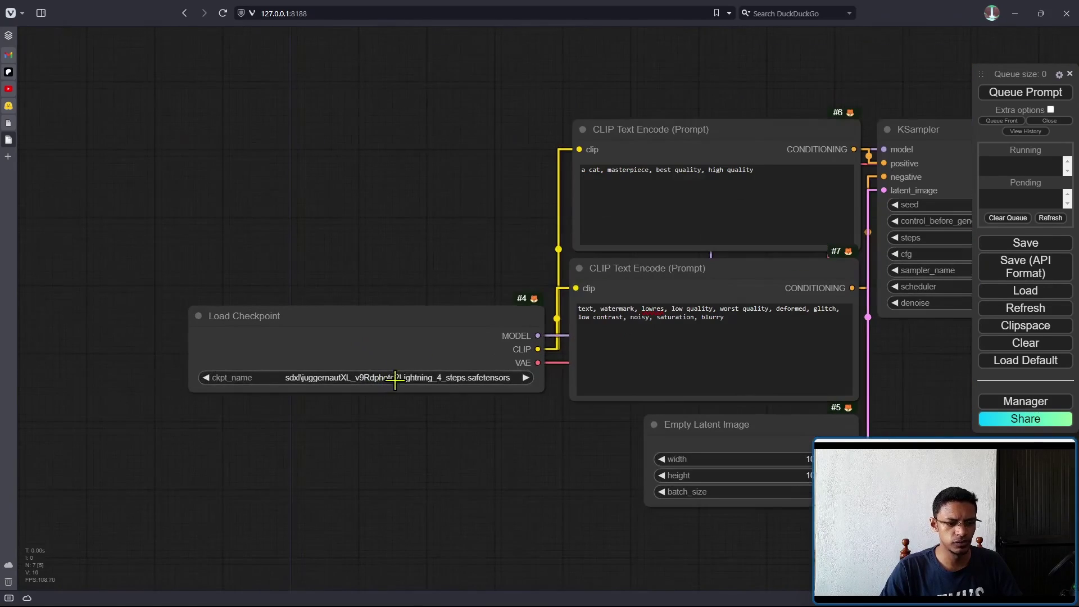
left_click_drag(405, 366, 180, 334)
scroll(505, 430, "down", 3)
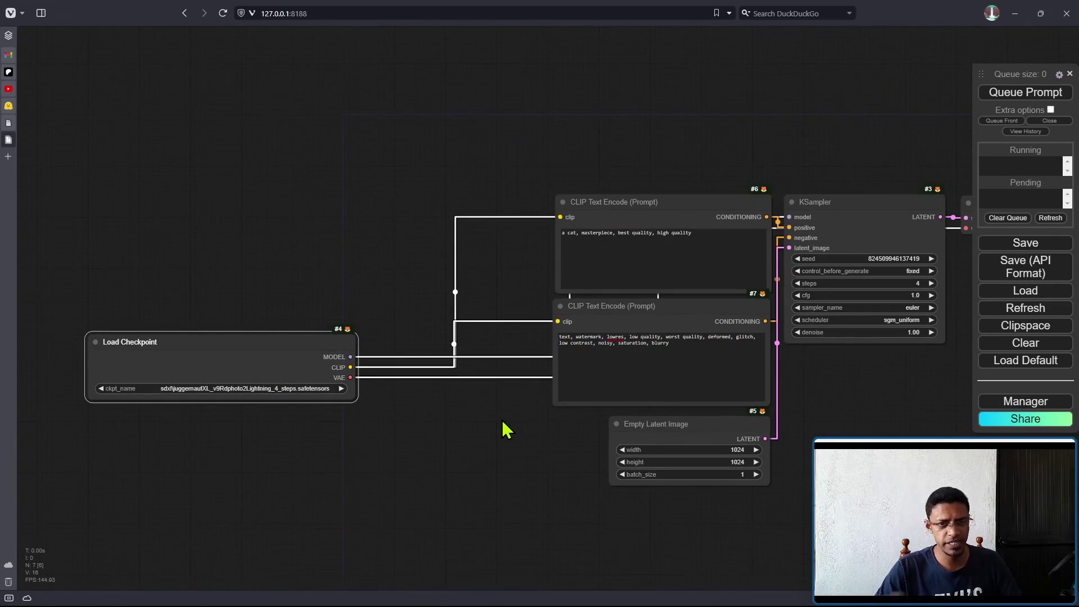
left_click_drag(421, 393, 406, 465)
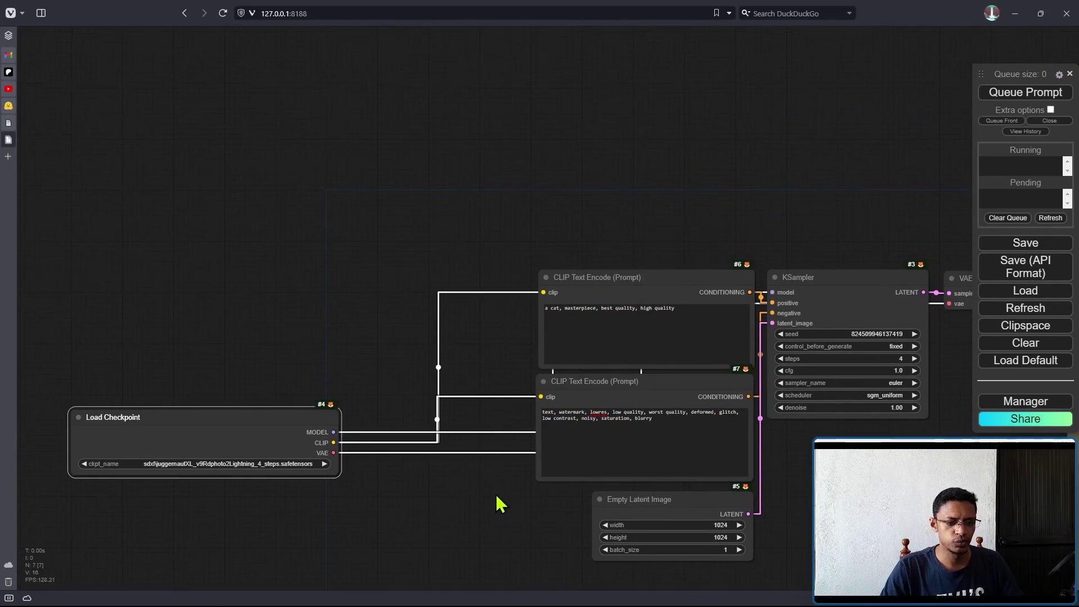
Add an IPAdapter Unified Loader node, feed it the Load Checkpoint's MODEL output, and place it above the prompt nodes.
double_click(395, 200)
type("unified")
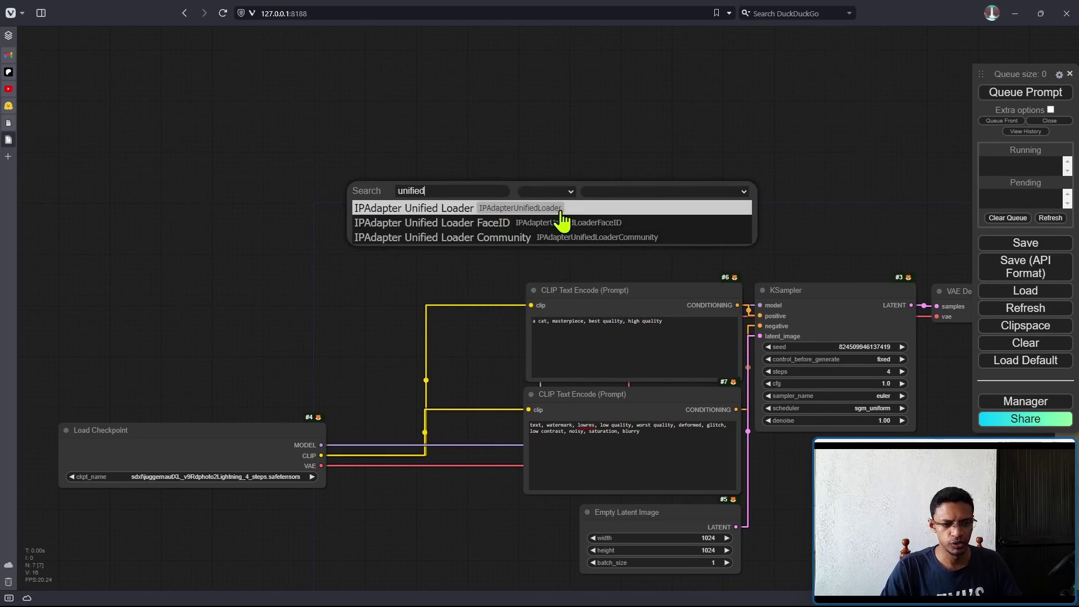
key("Return")
left_click(274, 436)
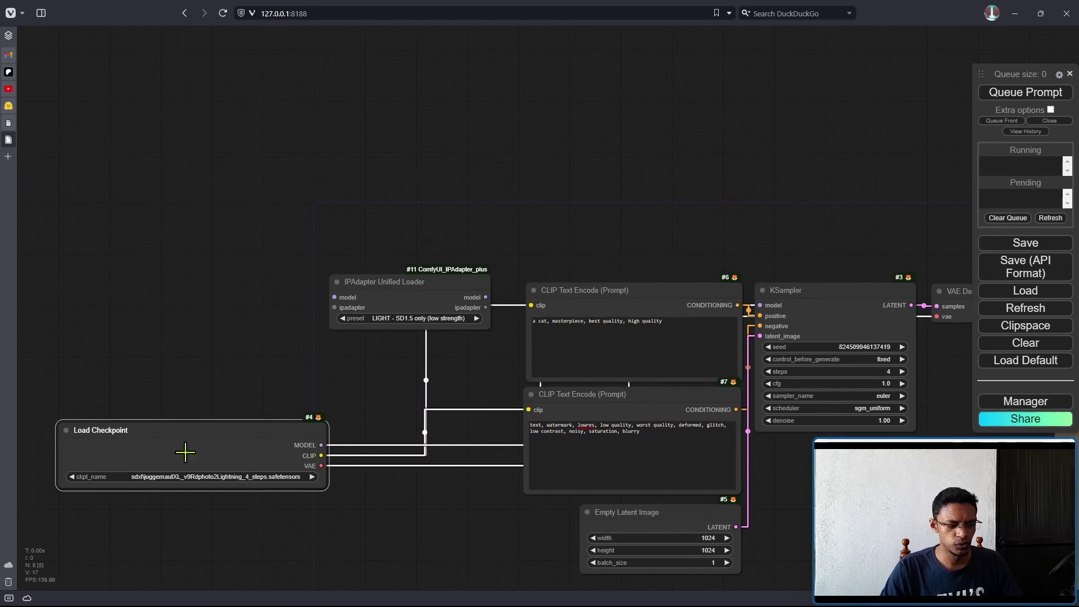
left_click_drag(321, 445, 335, 297)
left_click_drag(405, 297, 452, 165)
Add an IPAdapter node beside the unified loader and connect the loader's model and ipadapter outputs to it.
scroll(455, 167, "up", 4)
left_click_drag(584, 191, 608, 181)
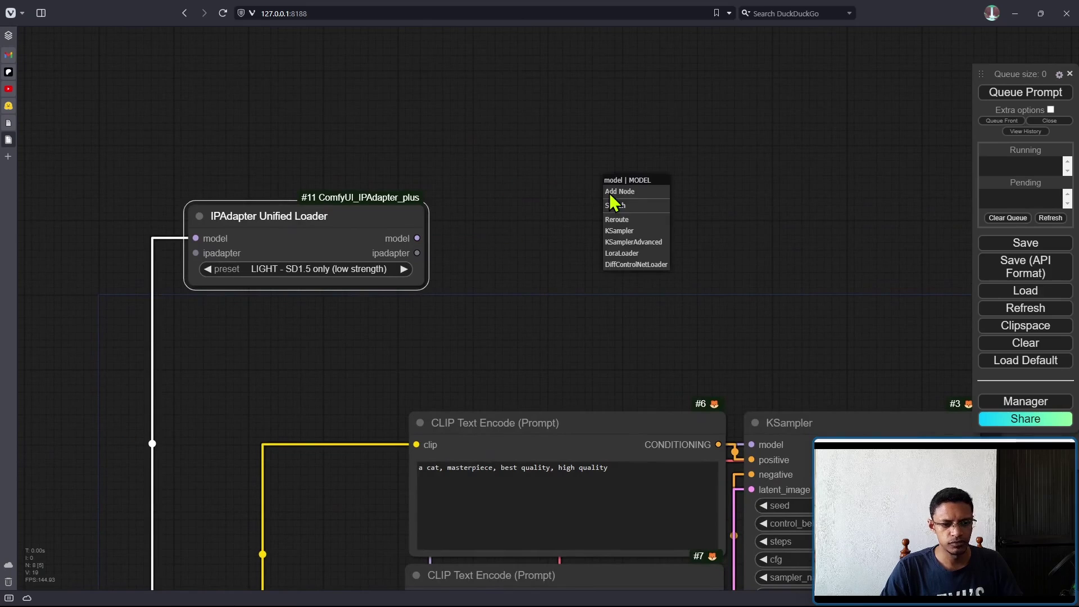
left_click(638, 209)
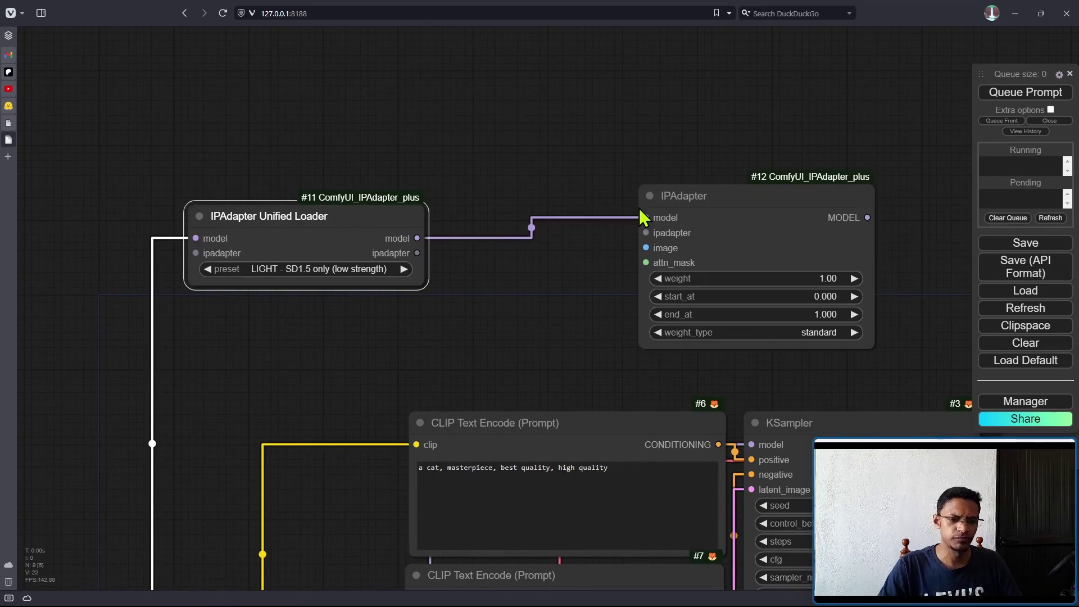
left_click_drag(753, 221, 634, 167)
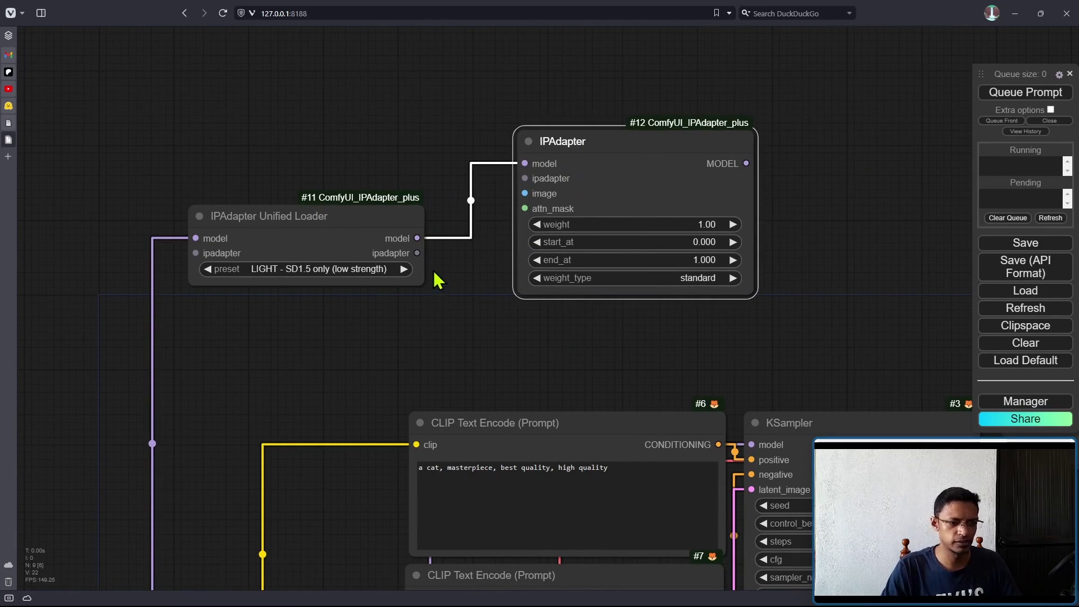
left_click_drag(417, 253, 518, 183)
left_click_drag(628, 165, 629, 240)
left_click_drag(508, 268, 629, 204)
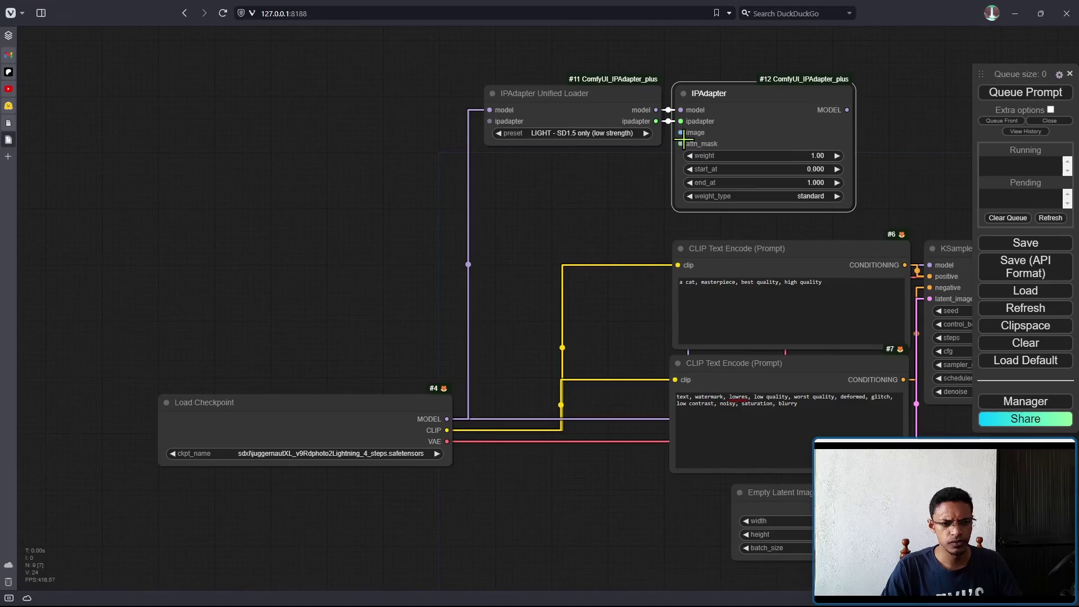
Add a Load Image node feeding the IPAdapter's image input and place it beneath the unified loader.
left_click_drag(680, 132, 404, 214)
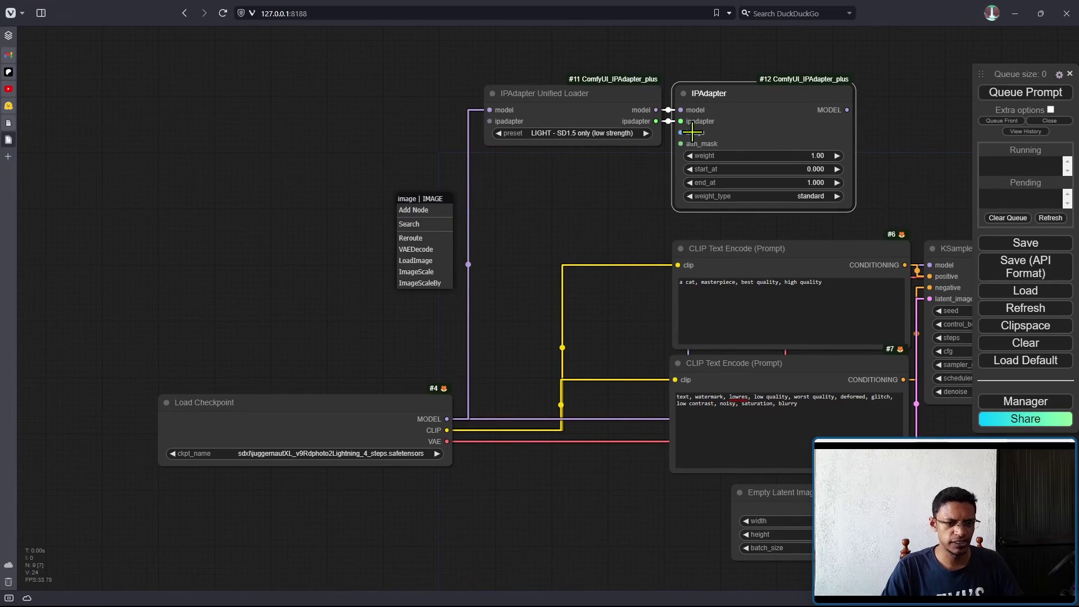
left_click(416, 261)
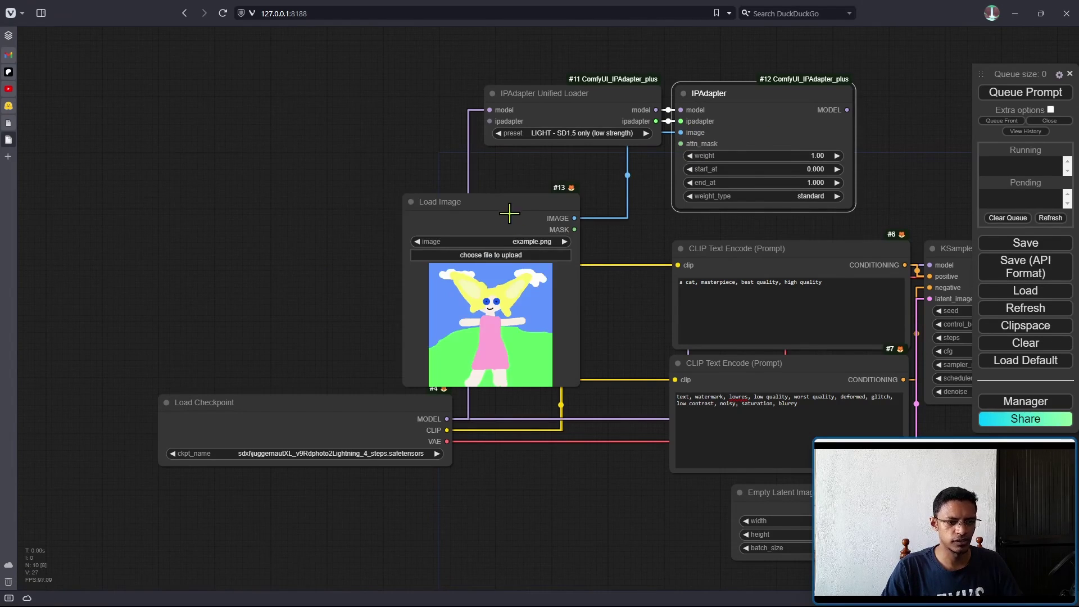
left_click_drag(511, 212, 508, 176)
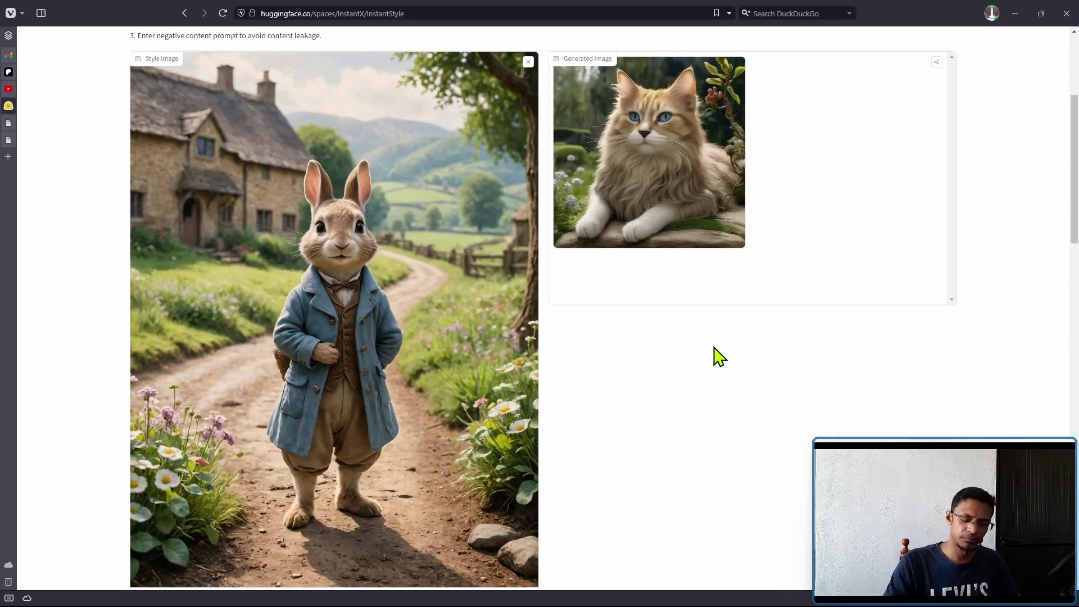
Capture the rabbit style image from the InstantStyle Space page and paste it into the Load Image node in ComfyUI.
key("ctrl+Print")
left_click_drag(153, 99, 516, 539)
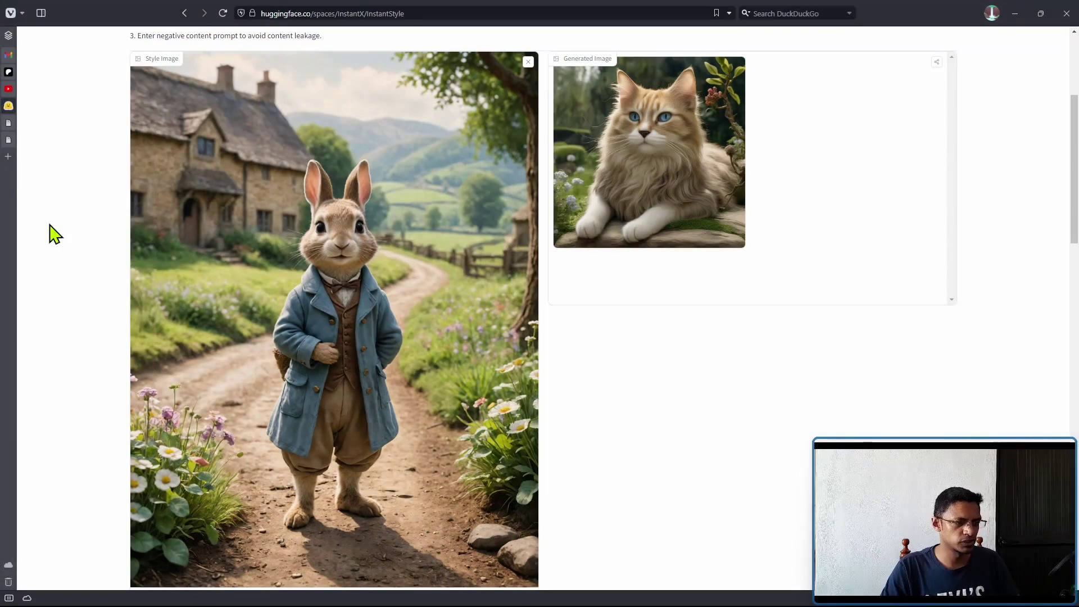
left_click(8, 138)
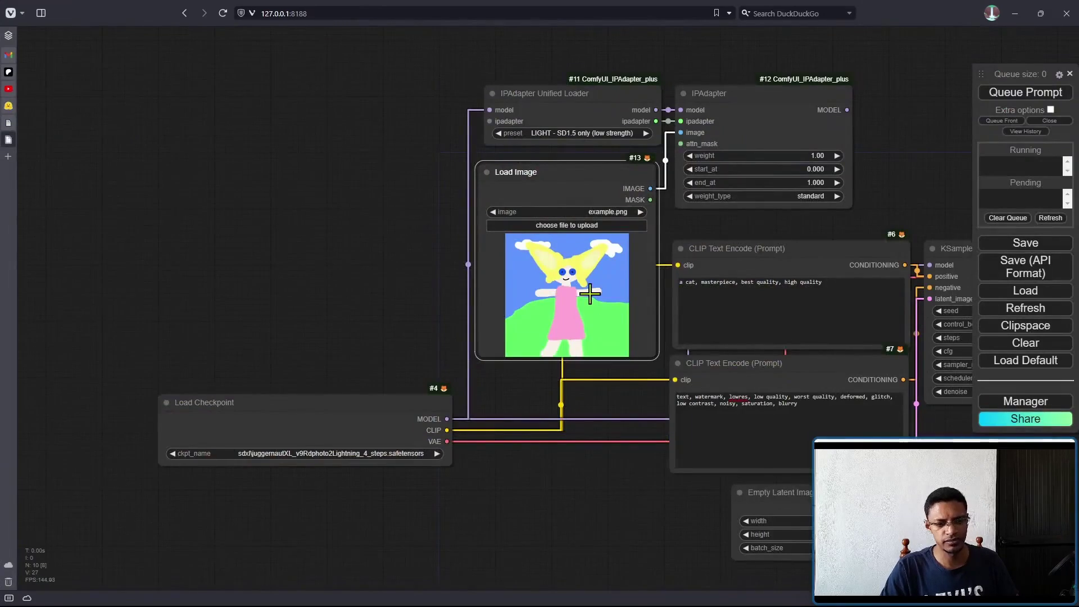
key("ctrl+v")
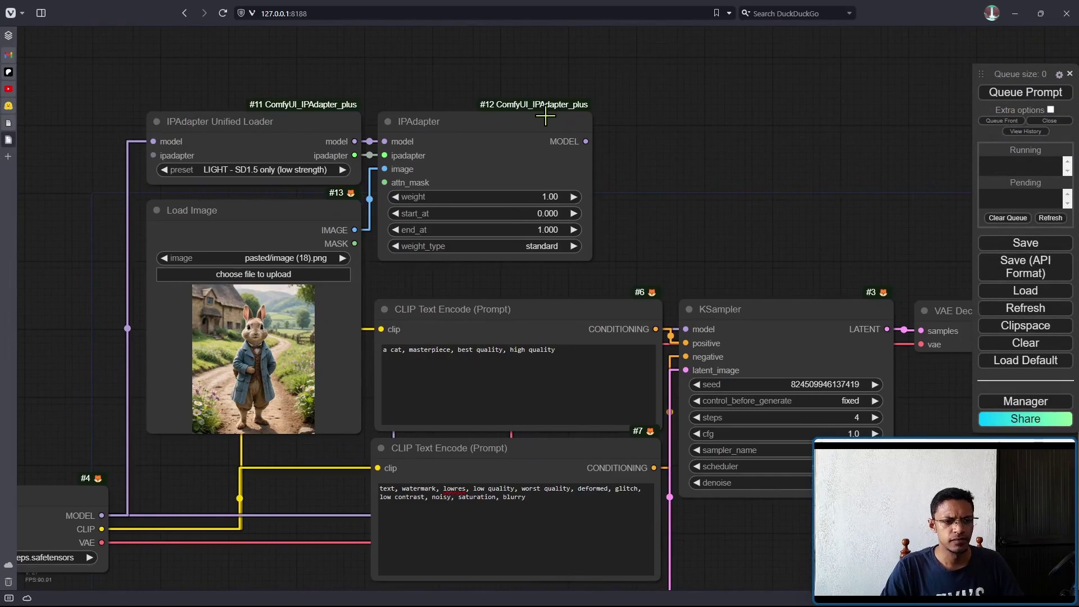
Connect the IPAdapter's MODEL output to the KSampler's model input and shift the KSampler clear of the prompt nodes.
left_click(545, 116)
scroll(601, 138, "down", 2)
scroll(601, 138, "right", 3)
left_click(734, 274)
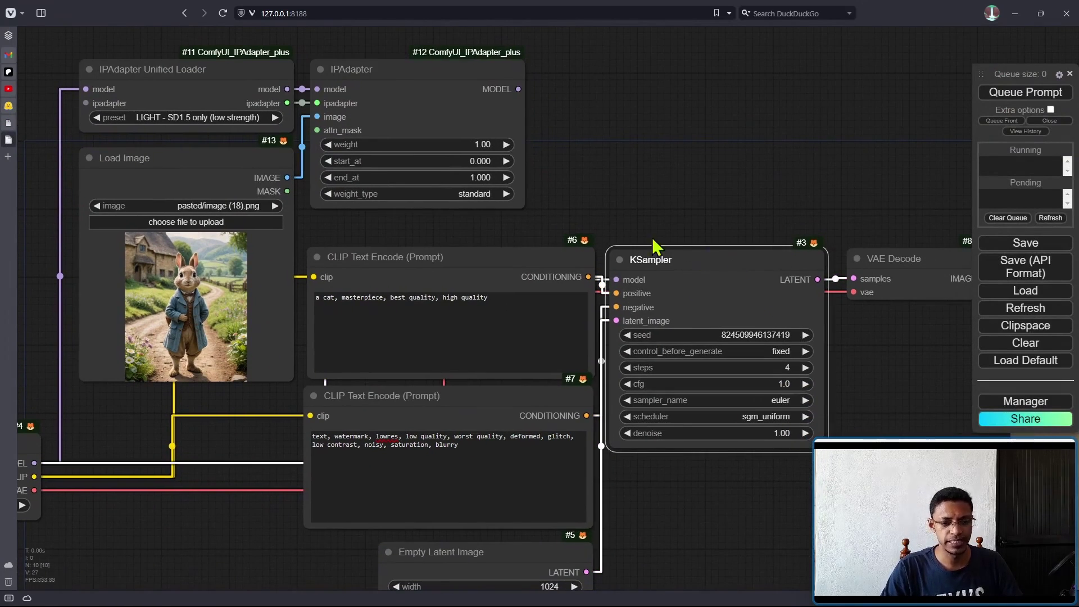
left_click_drag(519, 89, 614, 288)
left_click_drag(753, 271, 753, 258)
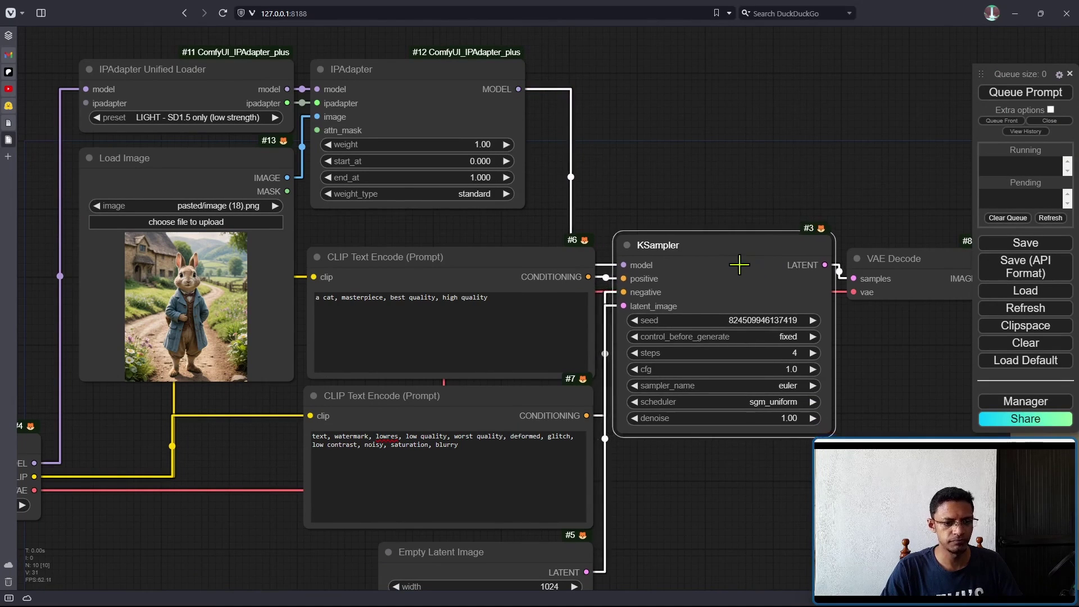
Trace the model path from Load Checkpoint through the IPAdapter nodes to the KSampler and the output image.
scroll(356, 245, "down", 3)
scroll(391, 351, "down", 2)
left_click_drag(392, 351, 390, 382)
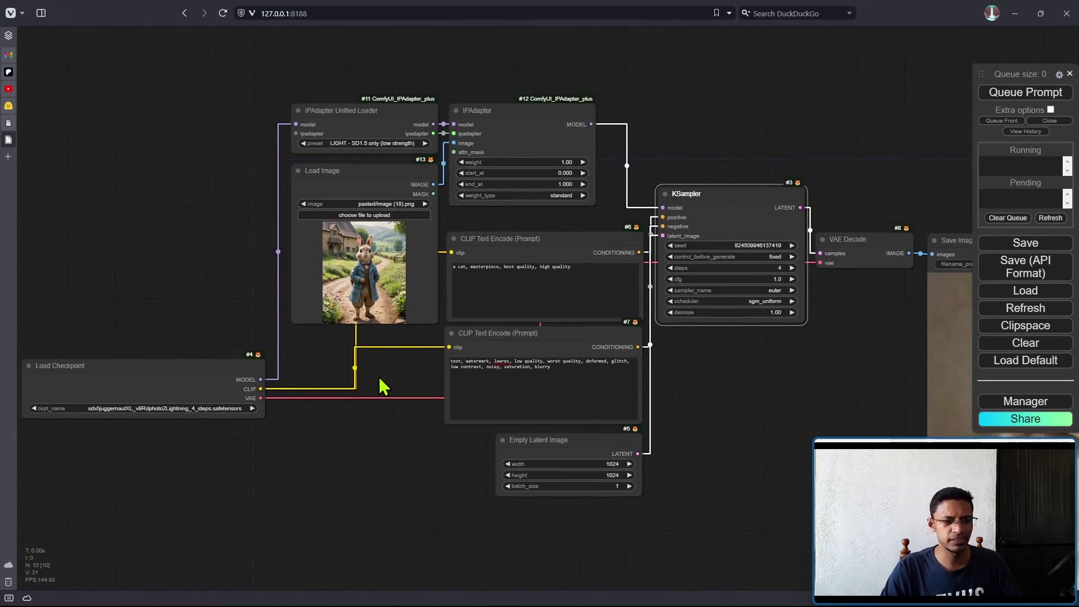
left_click(177, 370)
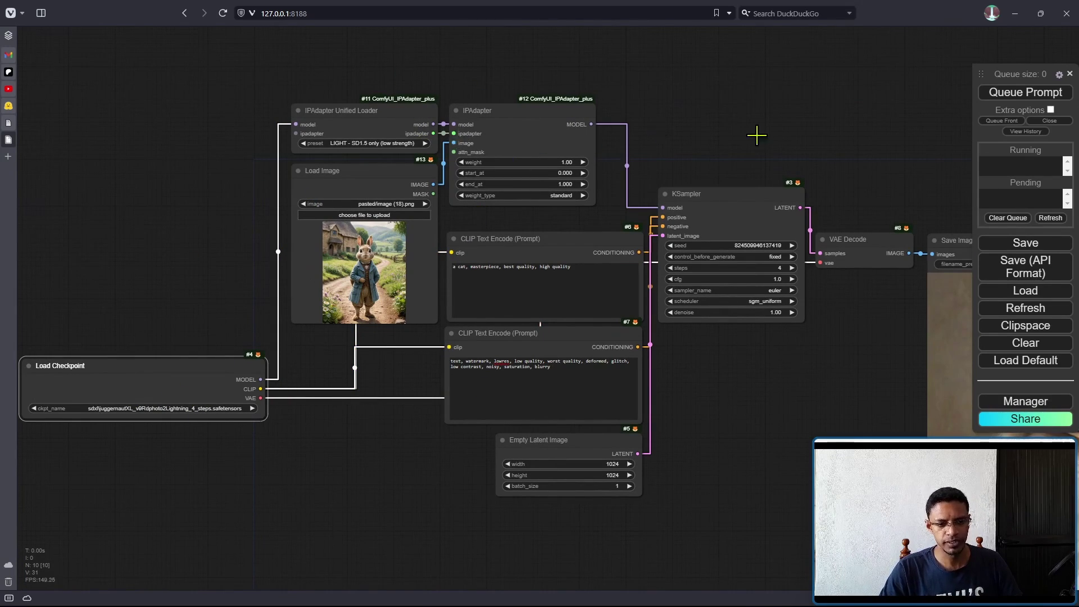
left_click_drag(787, 152, 694, 156)
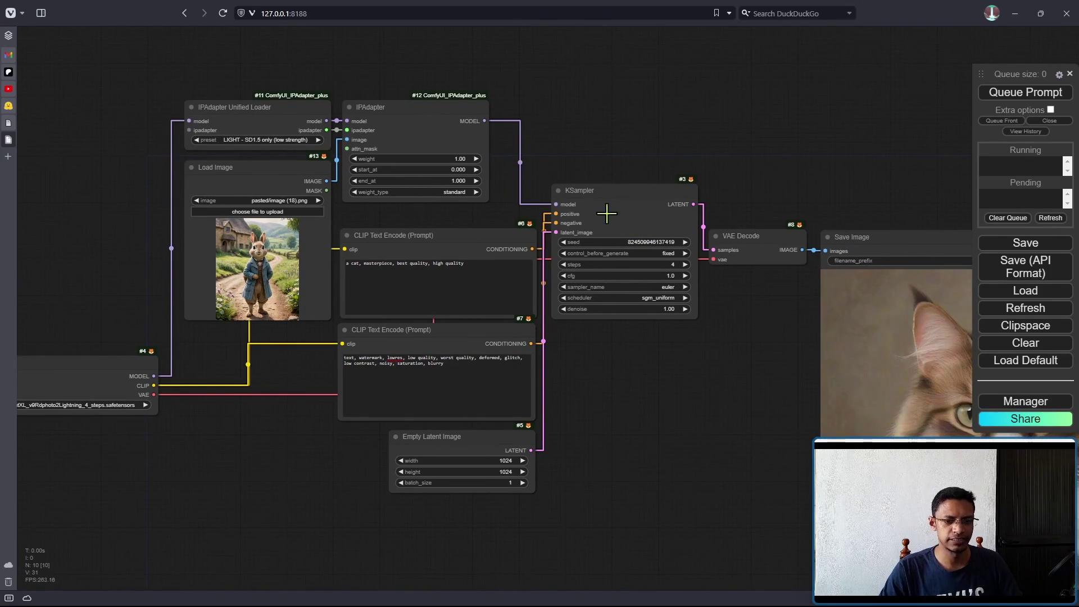
scroll(623, 288, "down", 2)
left_click_drag(677, 414, 556, 234)
left_click_drag(589, 292, 592, 458)
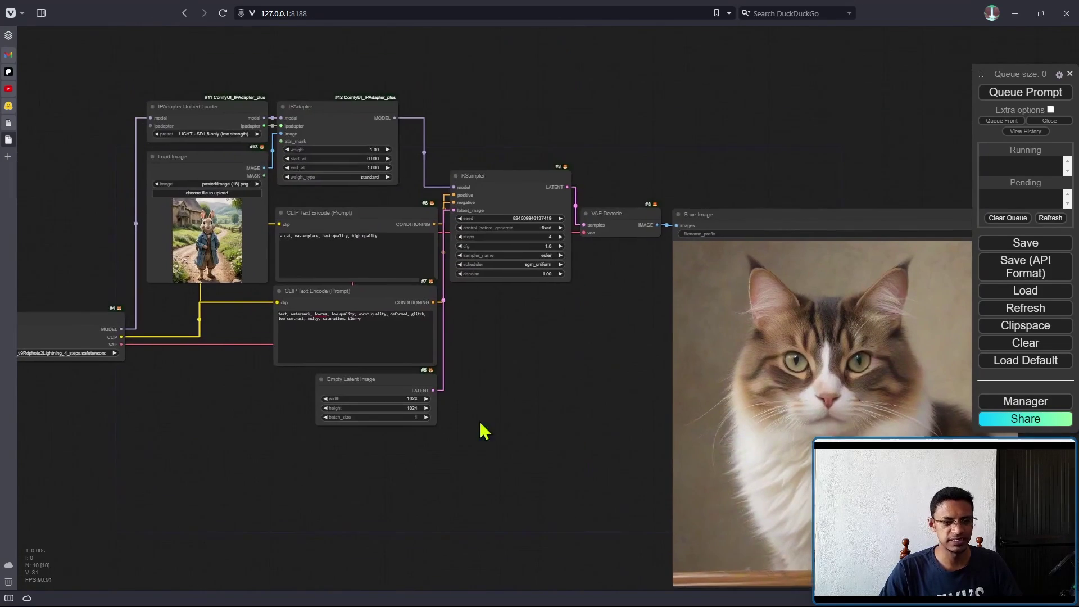
Examine the reference image and the IPAdapter node's weight and weight_type settings alongside the prompts and KSampler.
scroll(477, 421, "up", 3)
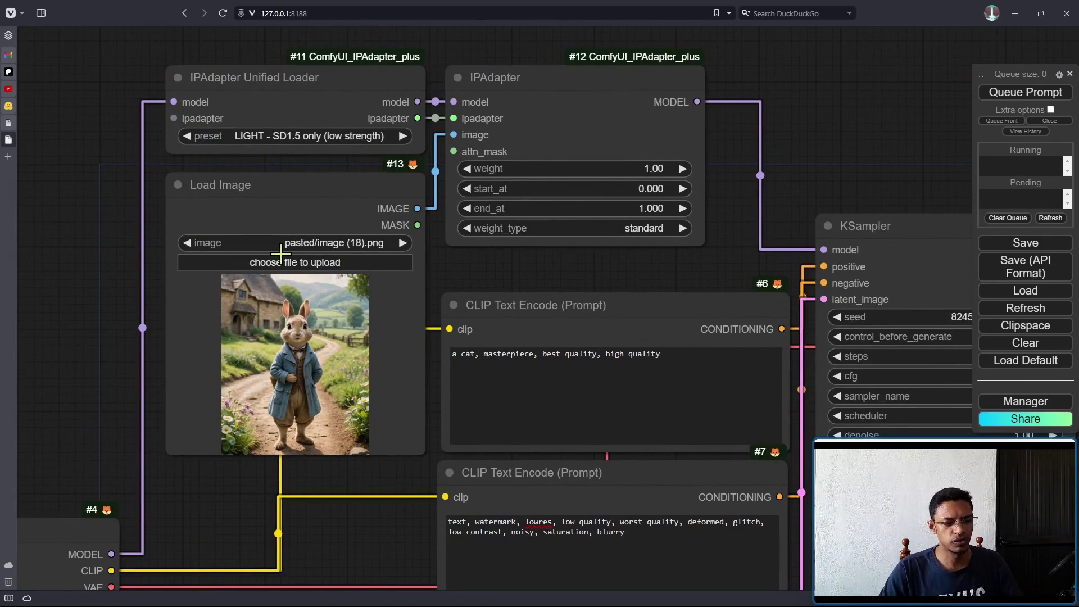
scroll(710, 174, "down", 3)
left_click_drag(711, 174, 426, 41)
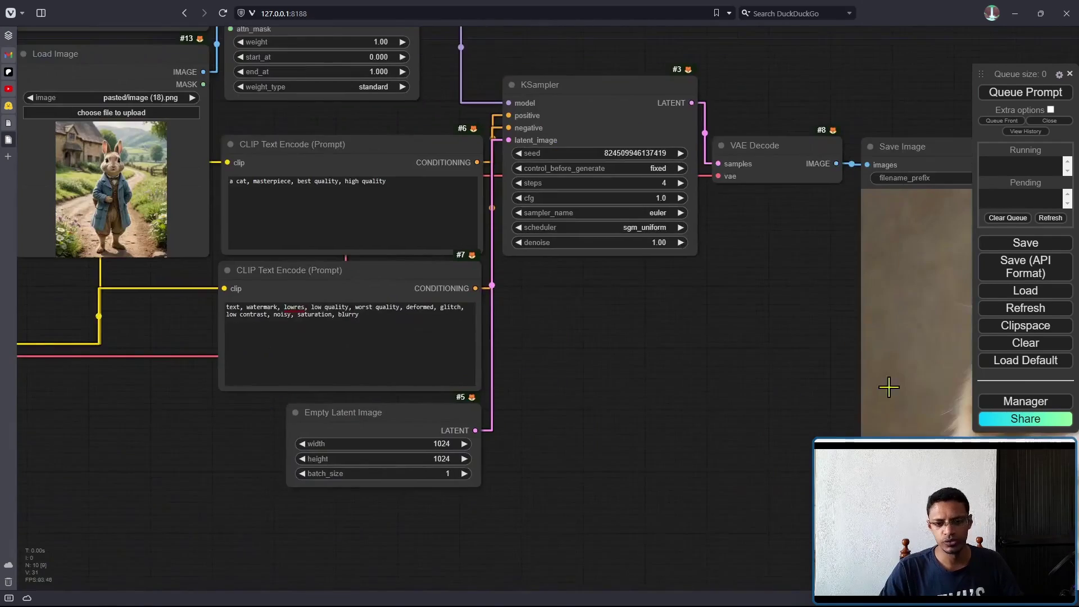
scroll(824, 348, "down", 3)
left_click_drag(824, 349, 474, 224)
left_click_drag(249, 199, 686, 459)
scroll(584, 312, "up", 7)
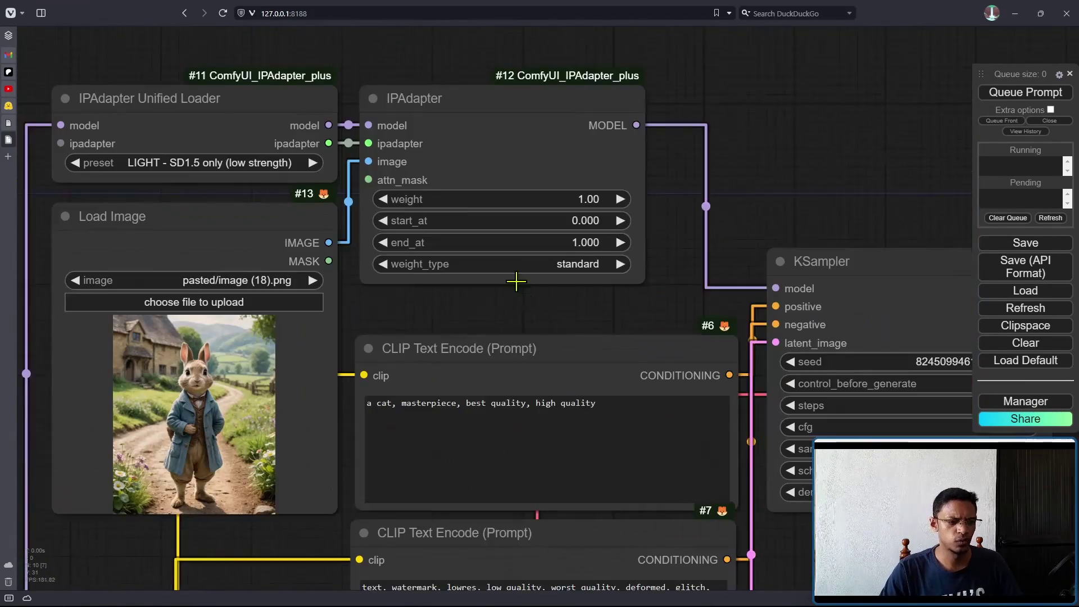
left_click_drag(518, 279, 521, 236)
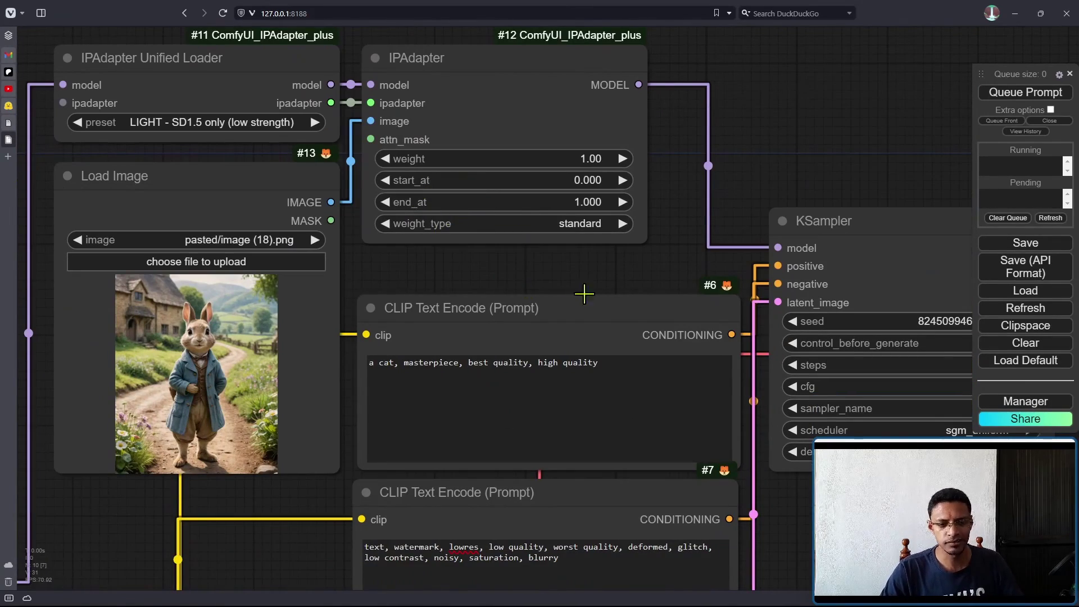
scroll(579, 284, "down", 2)
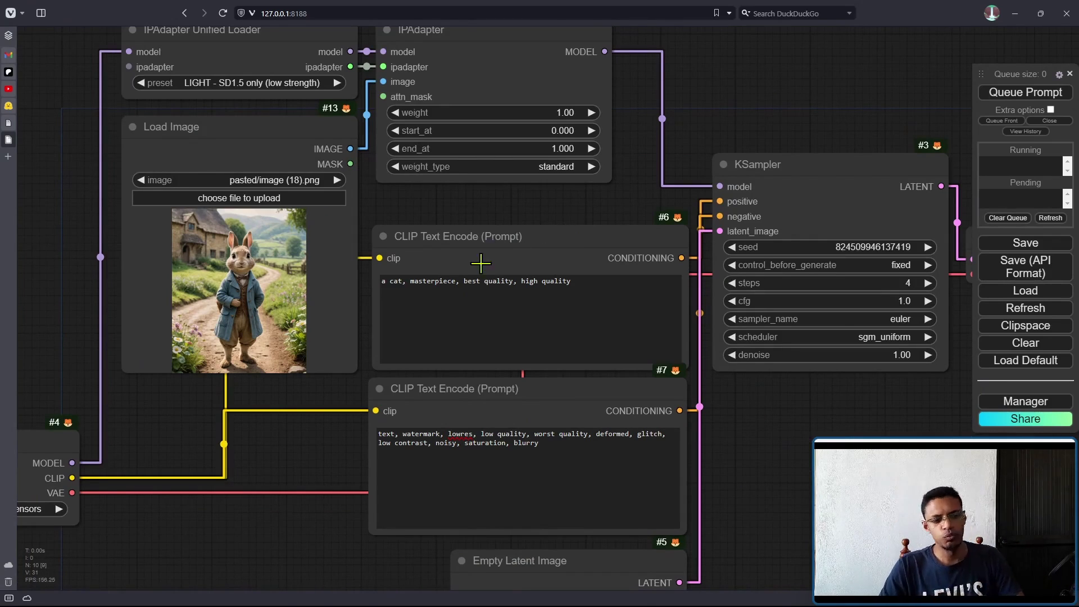
left_click_drag(464, 220, 489, 298)
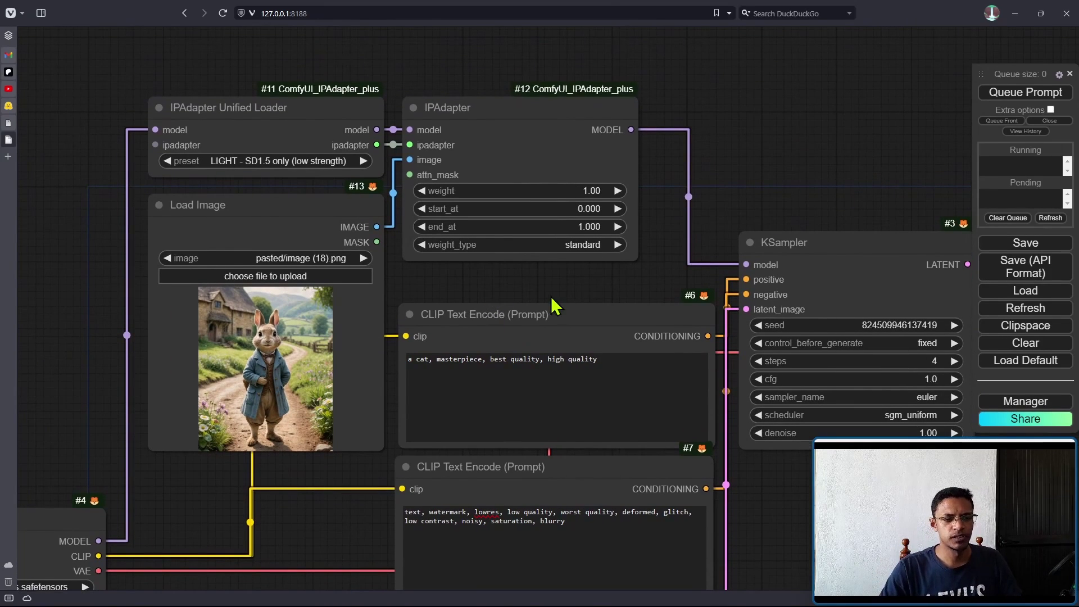
left_click_drag(553, 304, 612, 245)
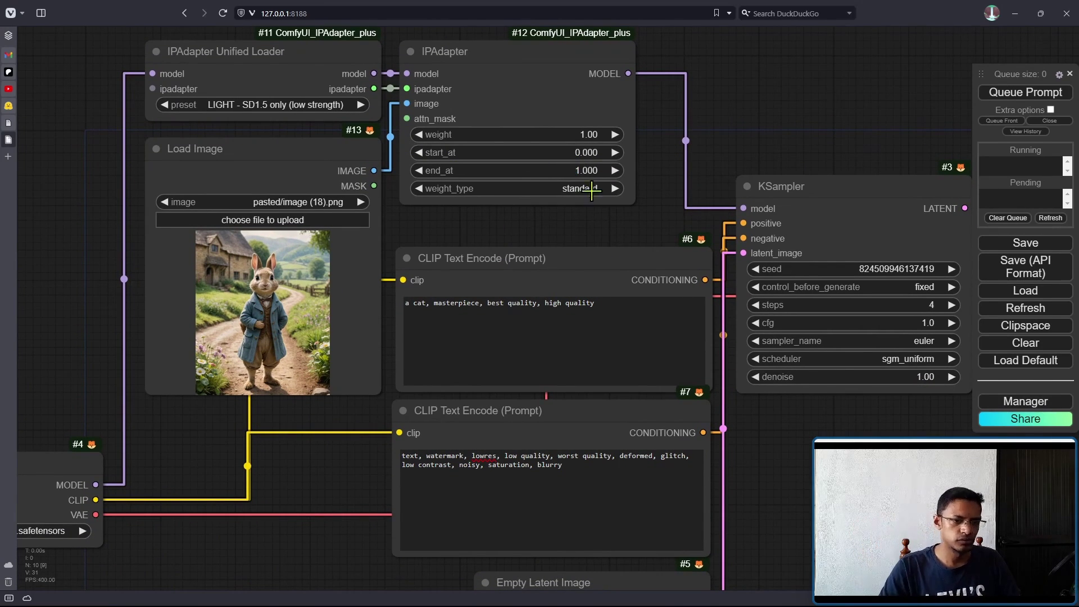
scroll(576, 163, "down", 2)
left_click_drag(378, 439, 589, 231)
scroll(581, 269, "down", 2)
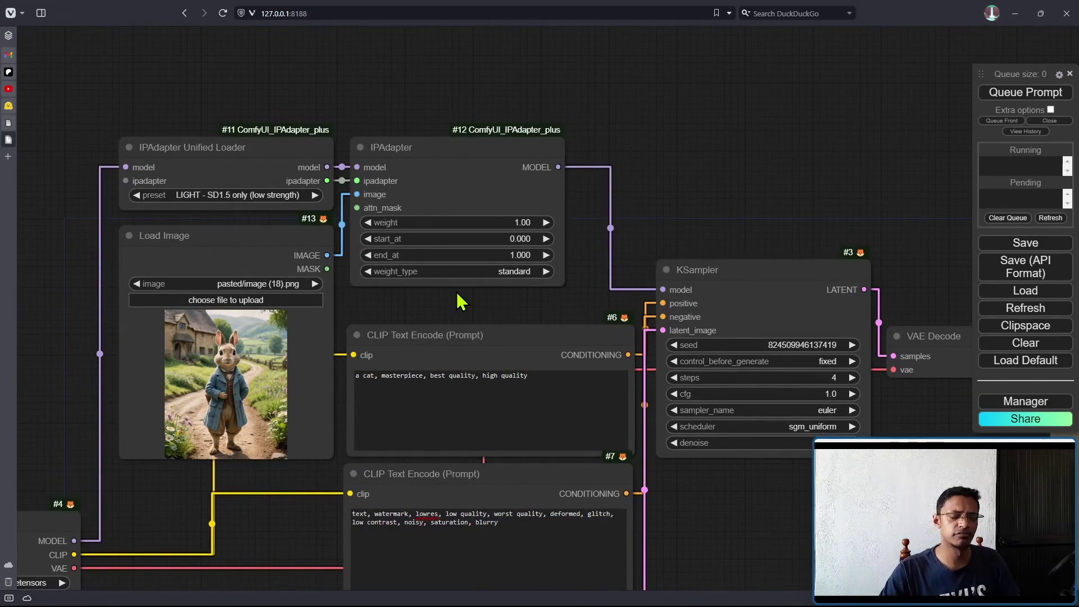
Switch to the InstantStyle Space page and examine its style mode, prompt and scale settings.
scroll(455, 302, "up", 3)
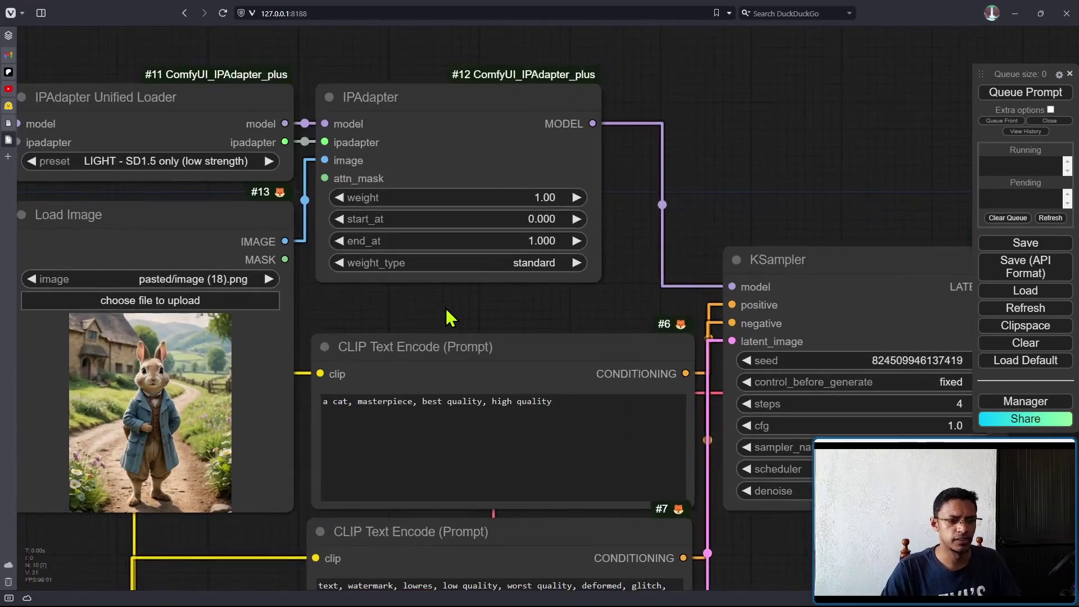
left_click_drag(449, 311, 620, 248)
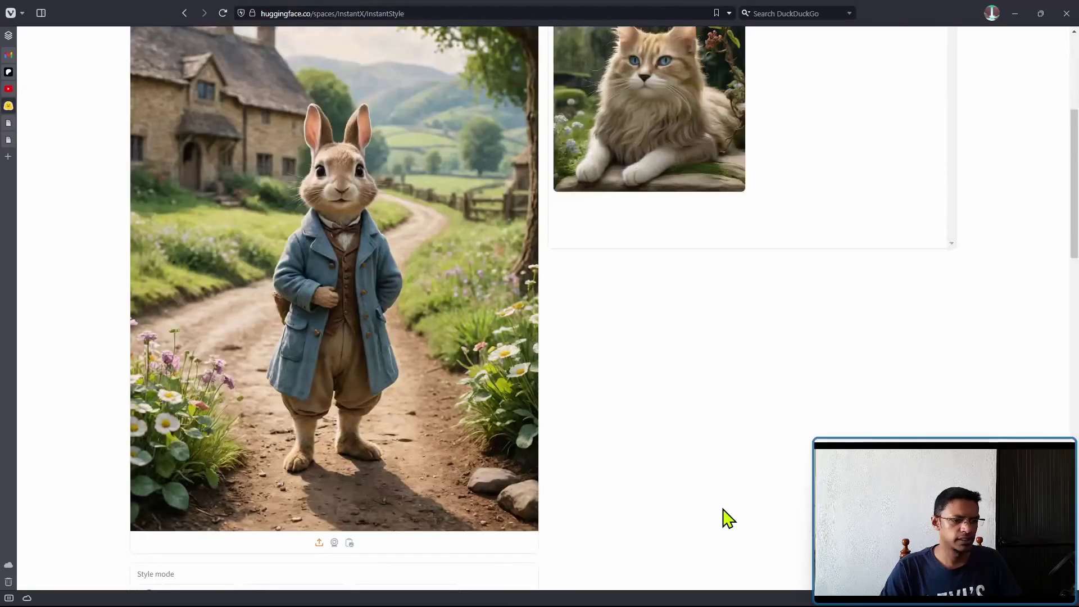
scroll(638, 421, "down", 6)
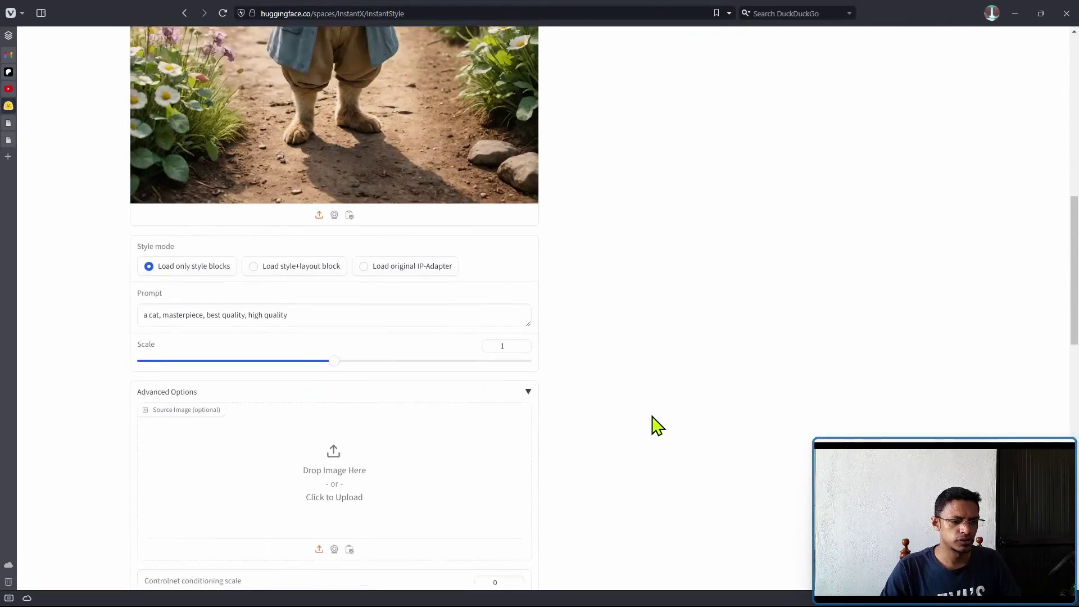
Compare the style mode choices on the InstantStyle page with its style image and generated cat.
scroll(656, 423, "down", 1)
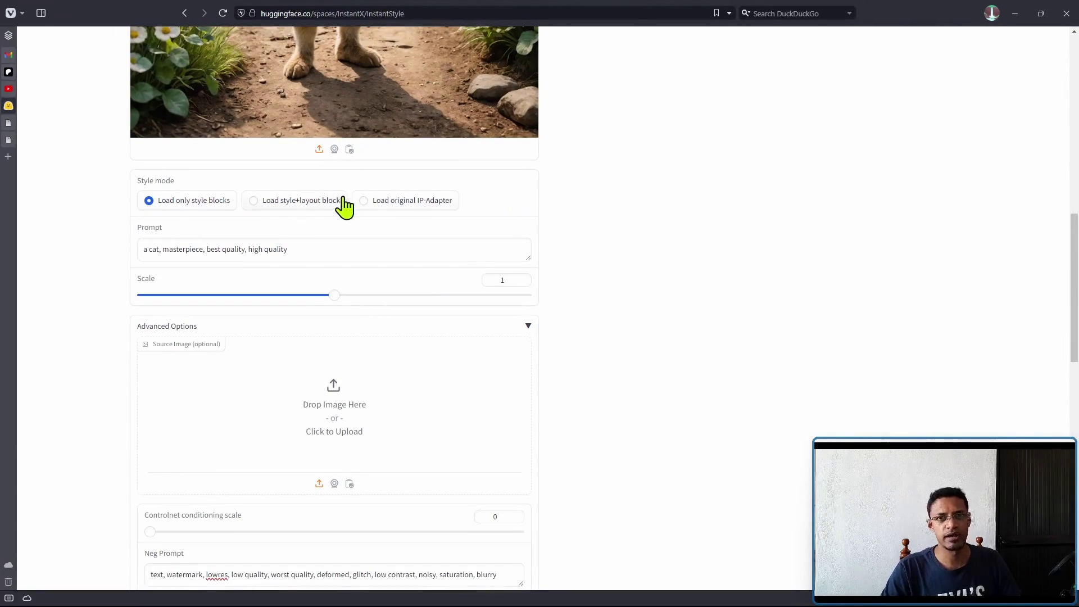
scroll(619, 310, "up", 10)
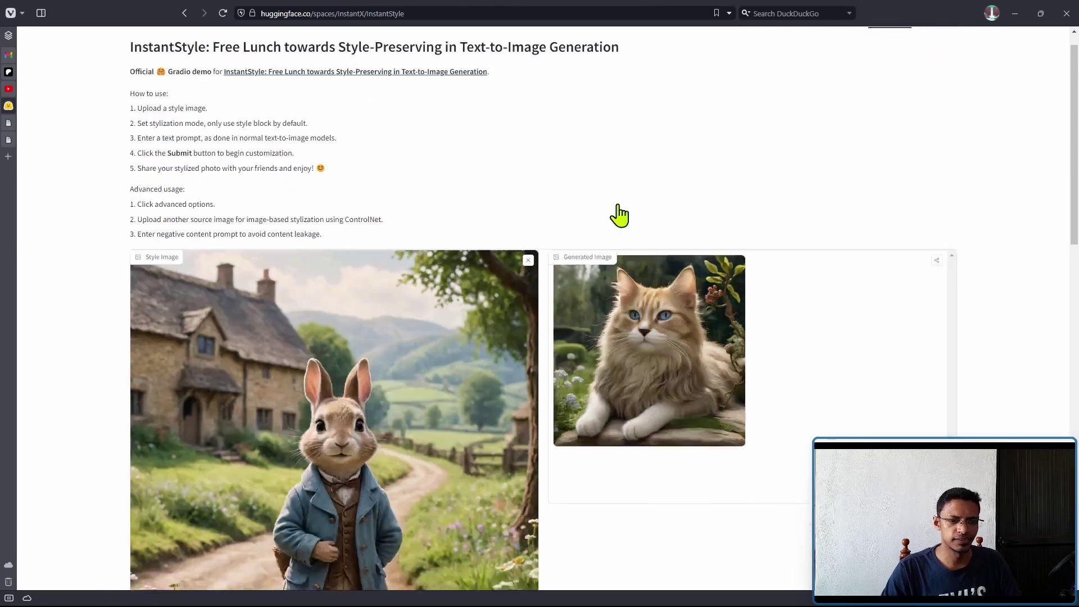
scroll(608, 212, "down", 10)
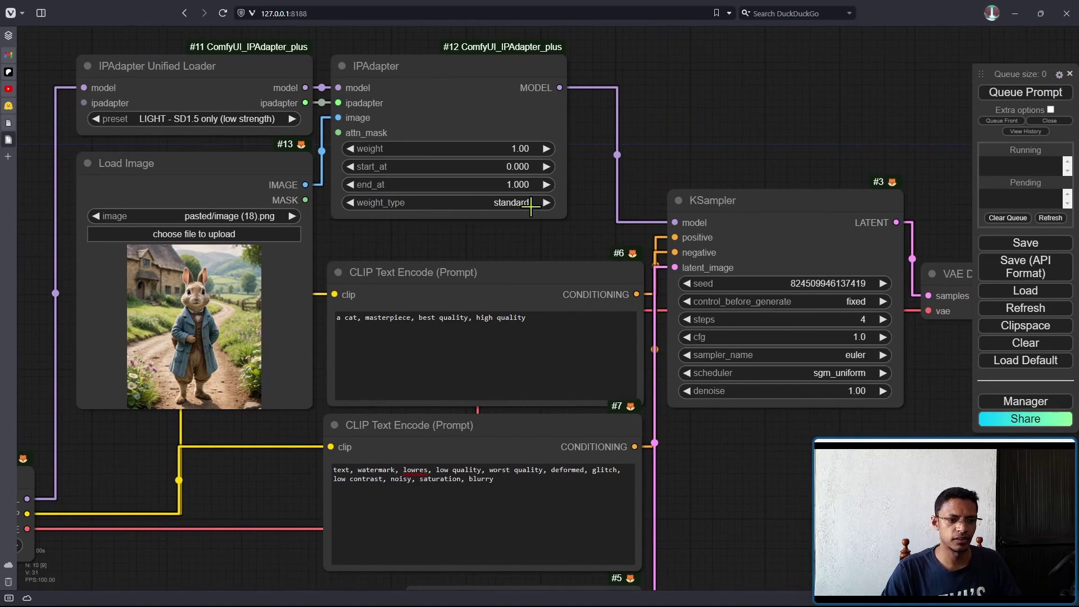
Review the weight_type options offered by the IPAdapter node in the ComfyUI workflow without changing the setting.
left_click(531, 204)
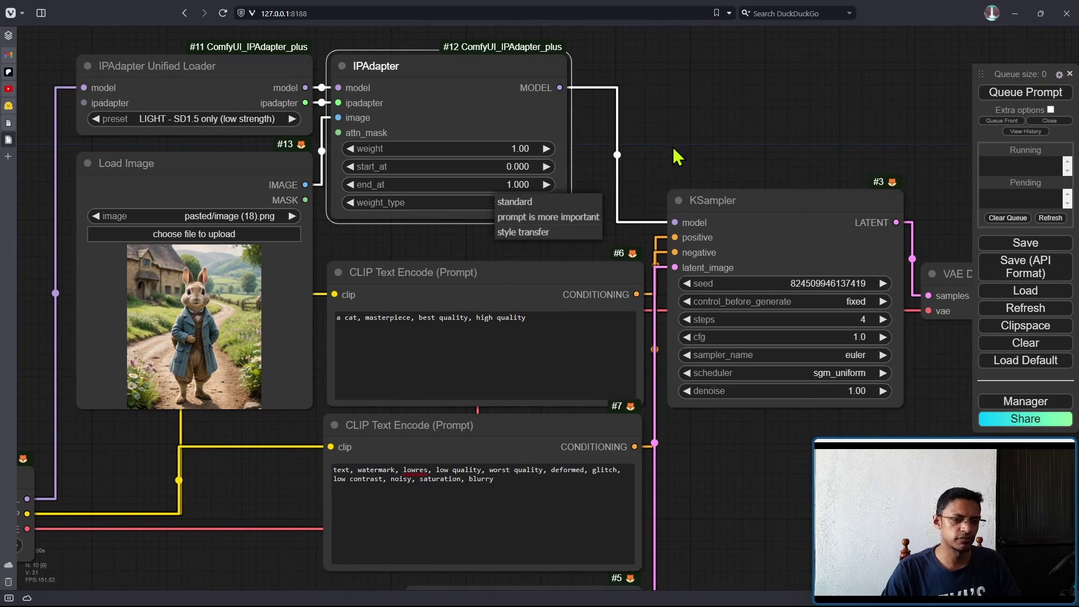
scroll(660, 173, "down", 4)
scroll(430, 321, "up", 1)
scroll(431, 321, "up", 4)
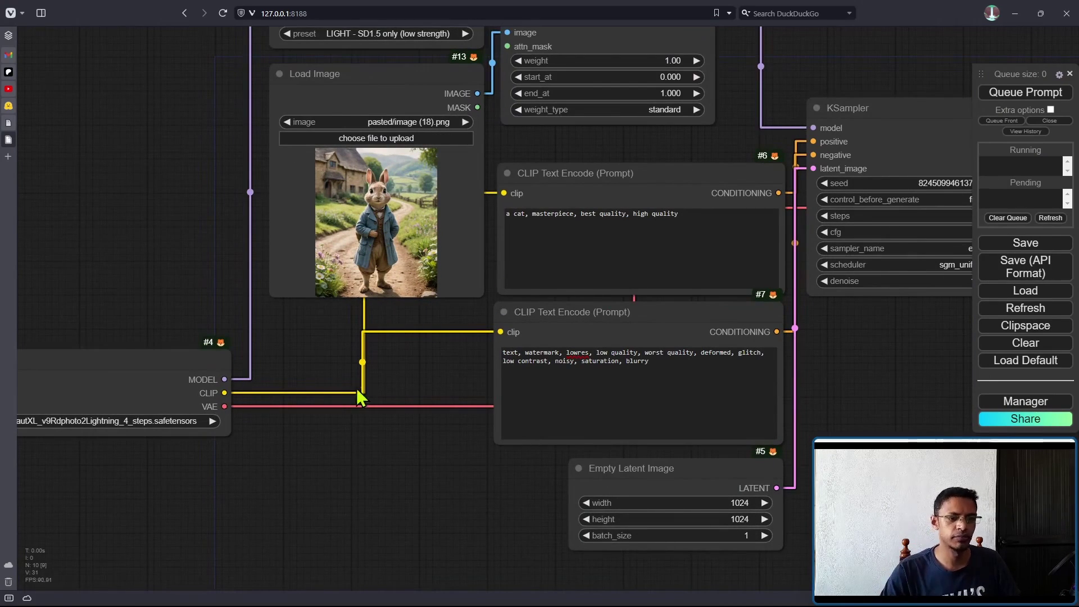
Examine the output cat image and the workflow's reference image, prompt and KSampler nodes.
scroll(341, 390, "down", 5)
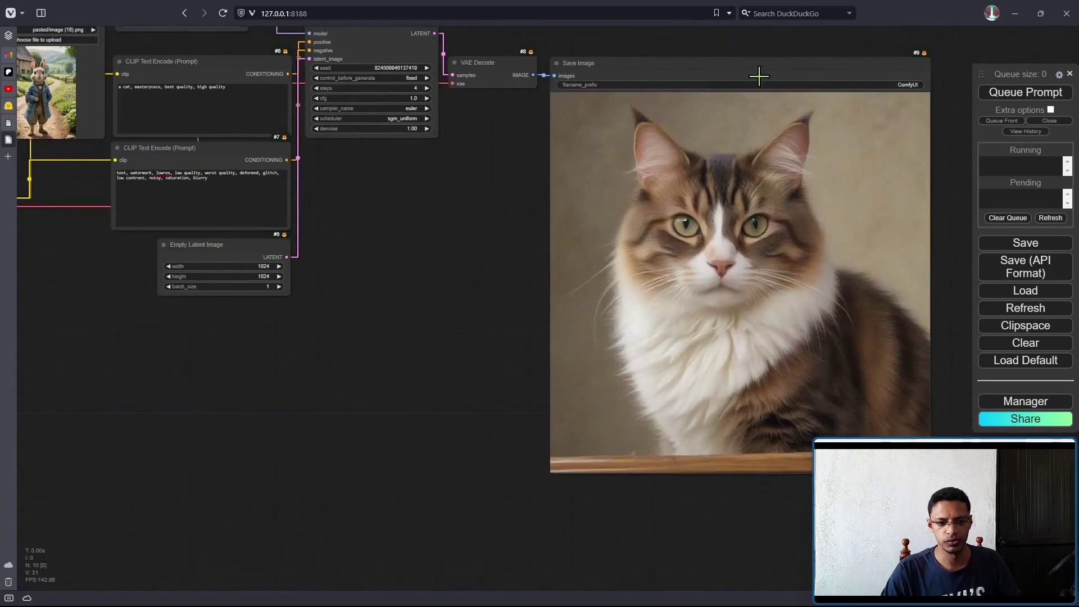
scroll(433, 267, "down", 3)
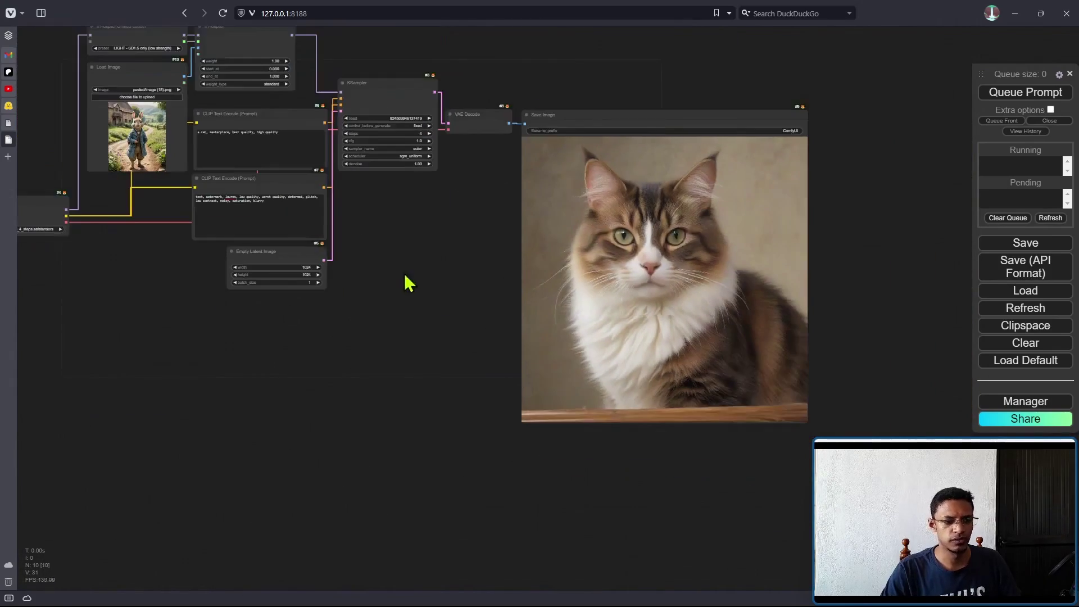
left_click_drag(398, 272, 660, 472)
scroll(546, 309, "up", 9)
left_click(499, 241)
left_click(809, 135)
scroll(753, 250, "down", 5)
left_click_drag(742, 511, 687, 407)
scroll(498, 179, "up", 6)
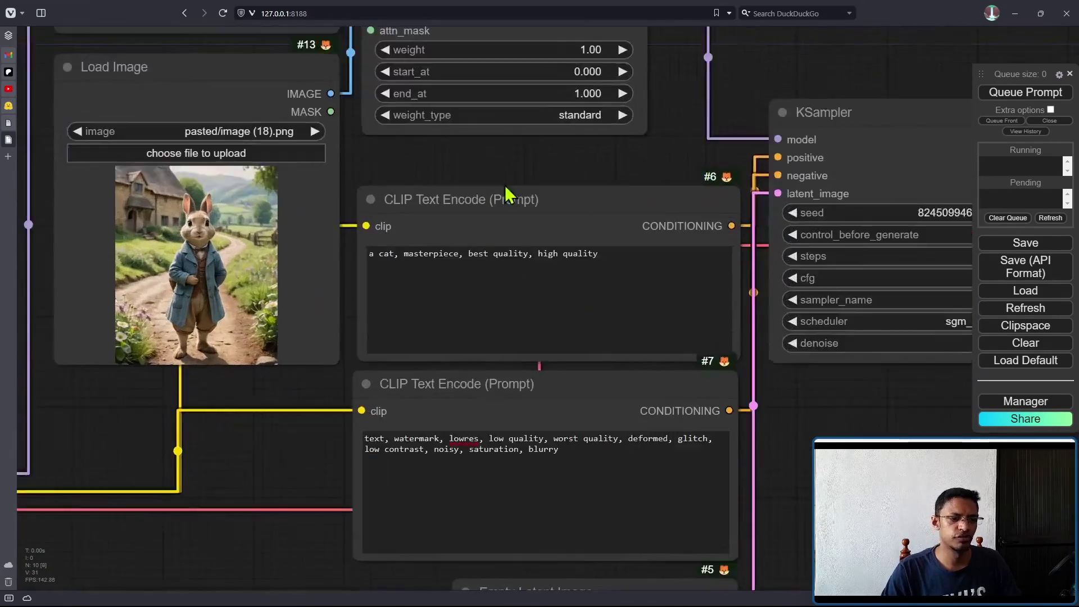
Add an IPAdapter Advanced node in the empty space above the KSampler.
scroll(628, 242, "down", 2)
left_click_drag(719, 113, 468, 301)
double_click(550, 83)
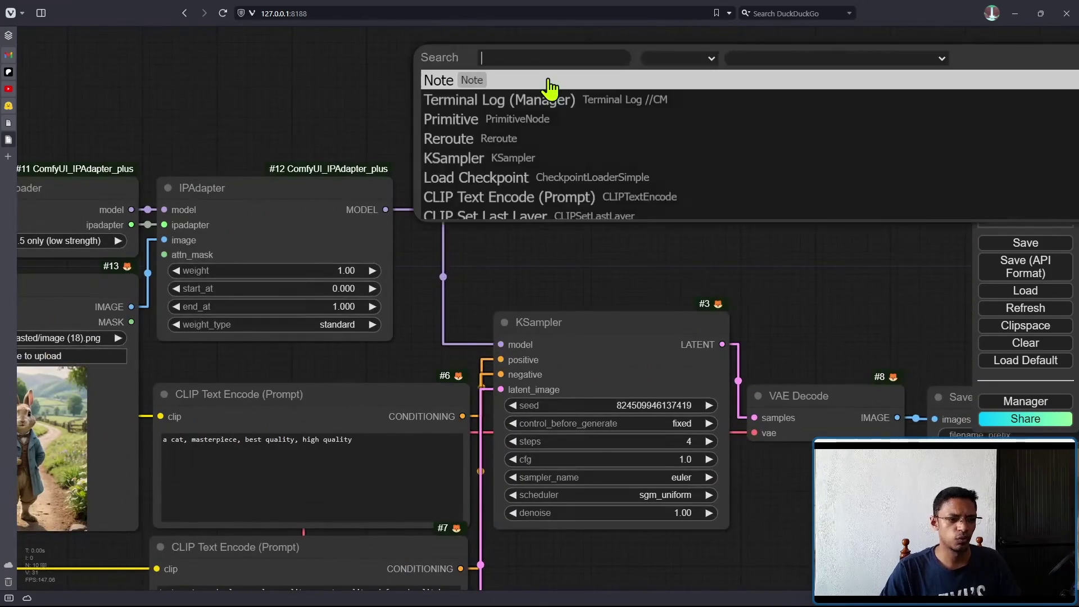
type("ipadapter ad")
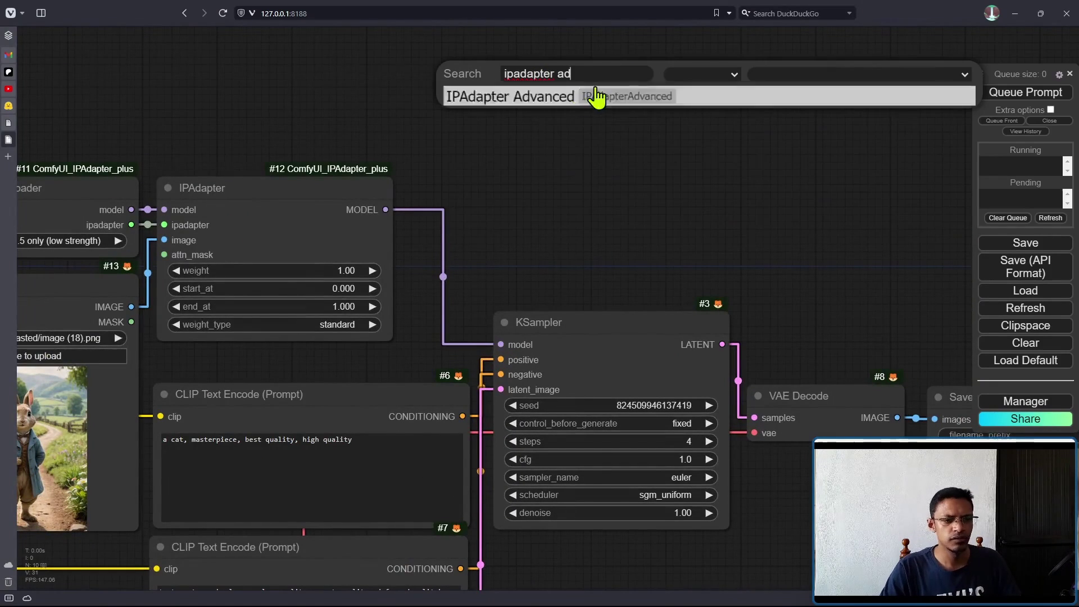
left_click(645, 100)
Set the IPAdapter Advanced node's weight_type to composition.
scroll(742, 171, "down", 2)
left_click_drag(813, 199, 727, 205)
left_click(593, 174)
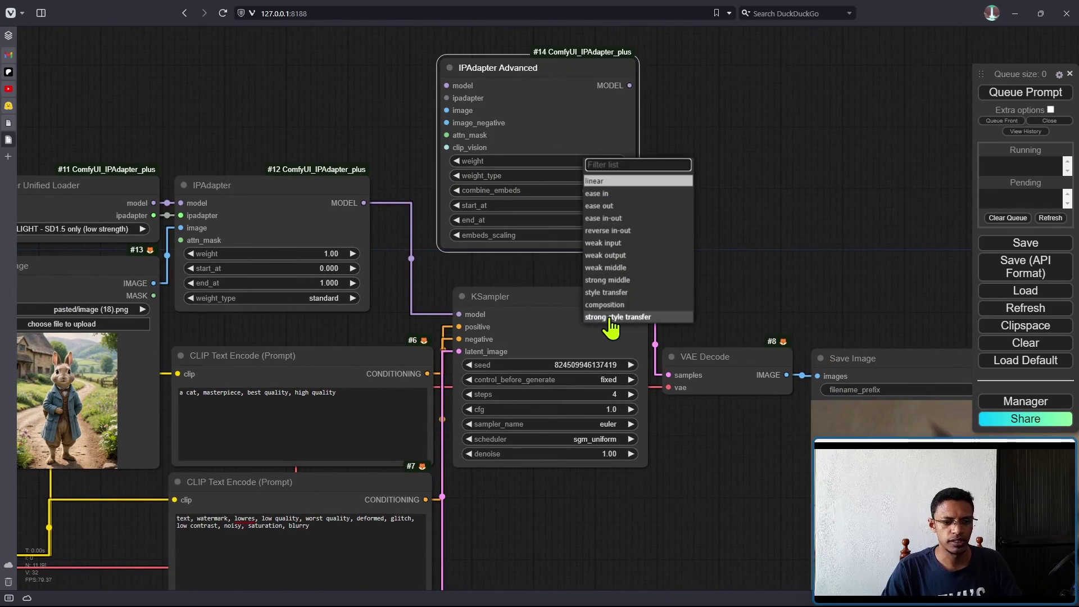
left_click(638, 306)
left_click_drag(691, 229, 749, 262)
scroll(749, 262, "down", 2)
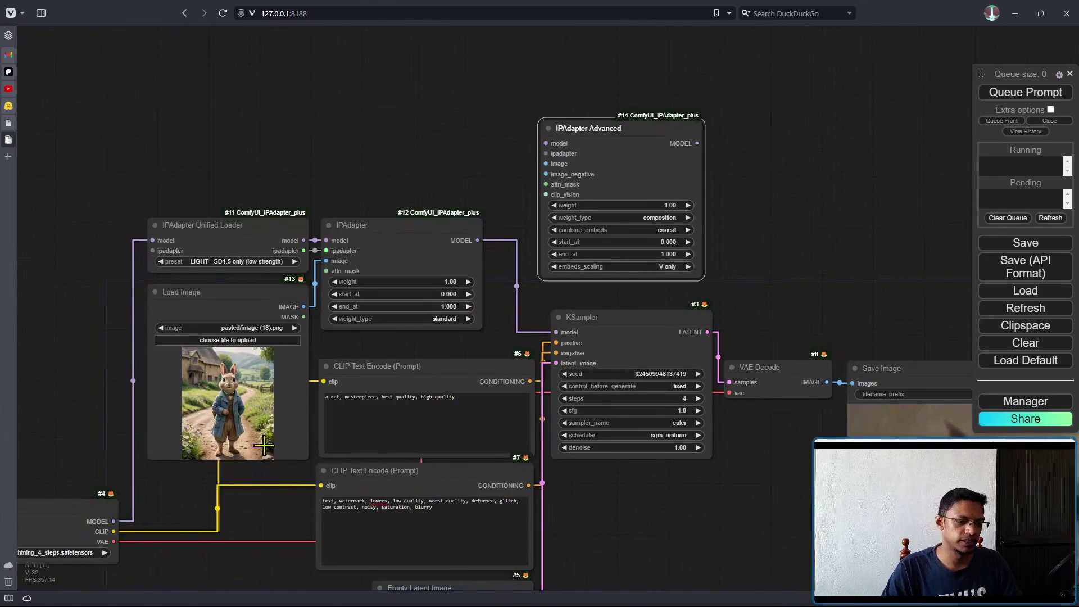
Examine the style reference image and remove the IPAdapter Advanced node from the workflow.
left_click_drag(267, 482, 332, 459)
scroll(296, 434, "up", 6)
scroll(289, 446, "down", 3)
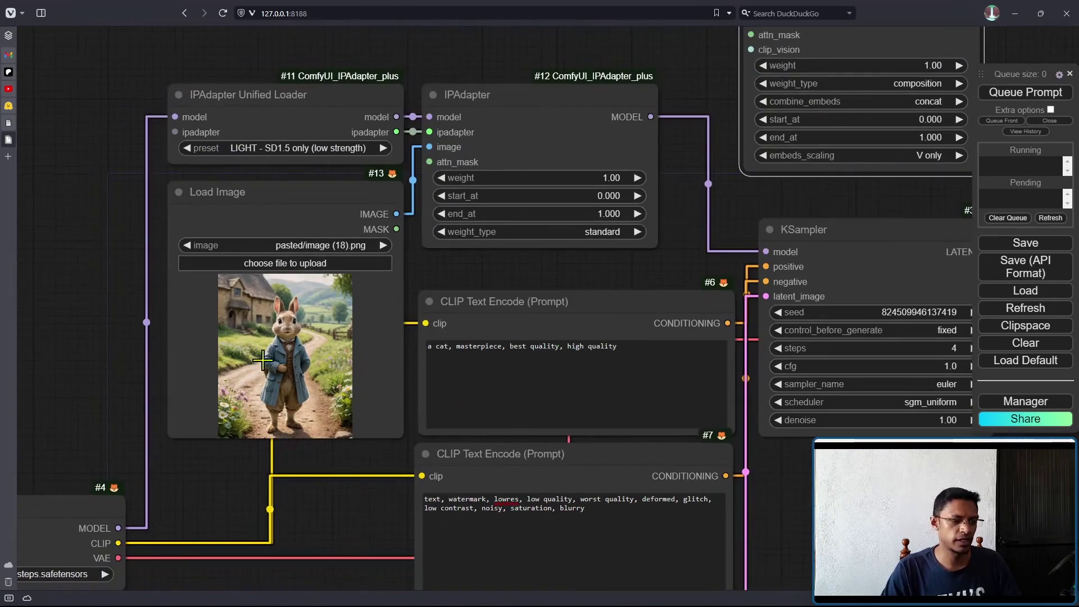
scroll(754, 241, "down", 5)
left_click_drag(583, 309, 562, 280)
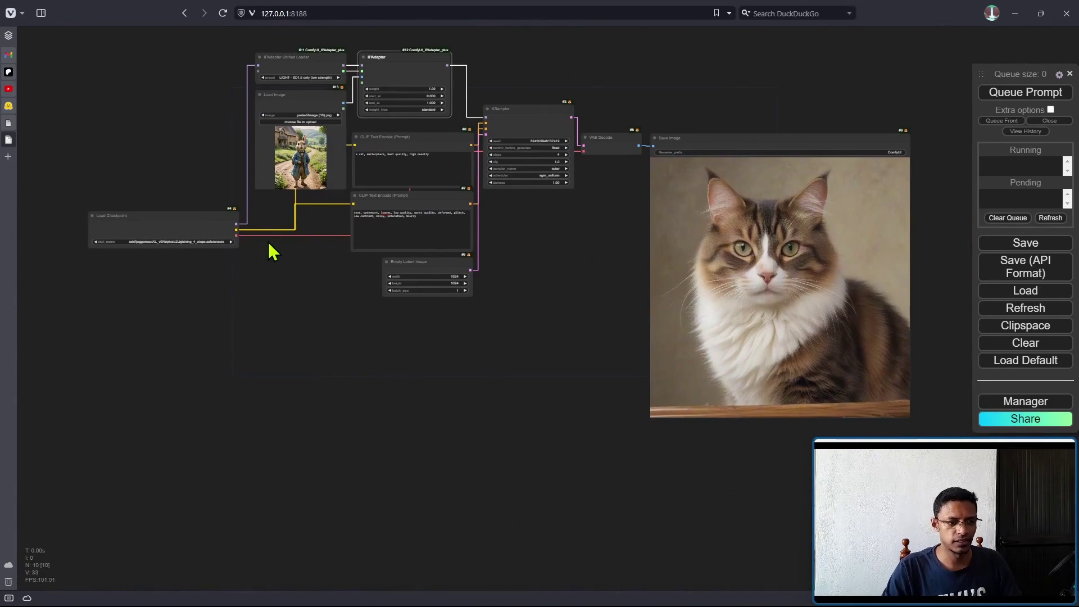
Set the IPAdapter node's weight_type to style transfer.
scroll(422, 141, "up", 5)
left_click_drag(429, 115, 432, 234)
scroll(416, 233, "up", 5)
left_click(493, 151)
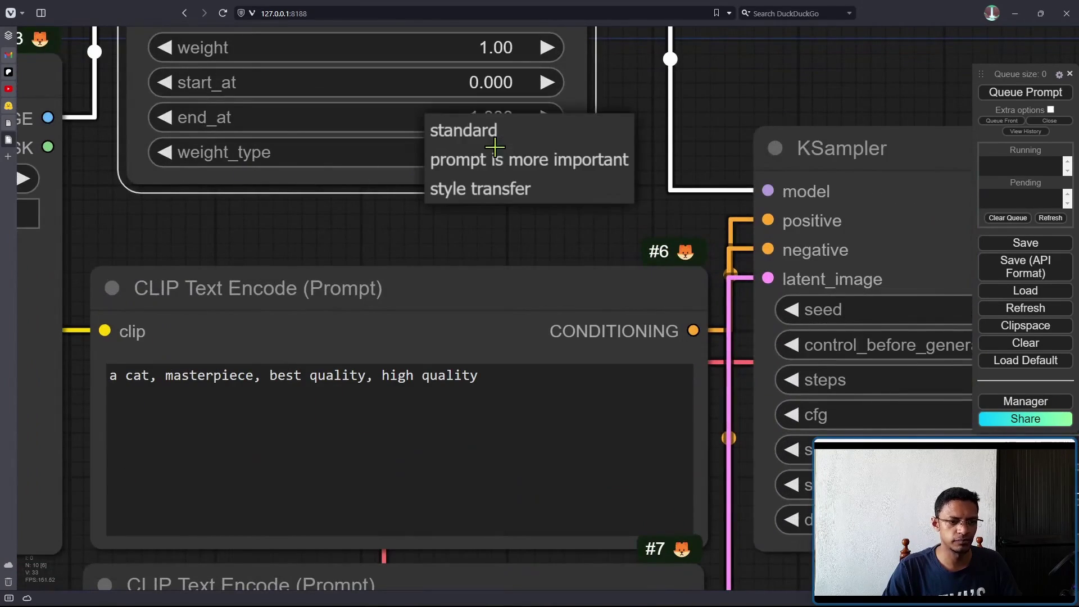
left_click(494, 187)
Check the loaded checkpoint and set the IPAdapter Unified Loader's preset to STANDARD (medium strength).
scroll(506, 232, "down", 4)
scroll(505, 232, "down", 8)
left_click_drag(653, 165, 761, 189)
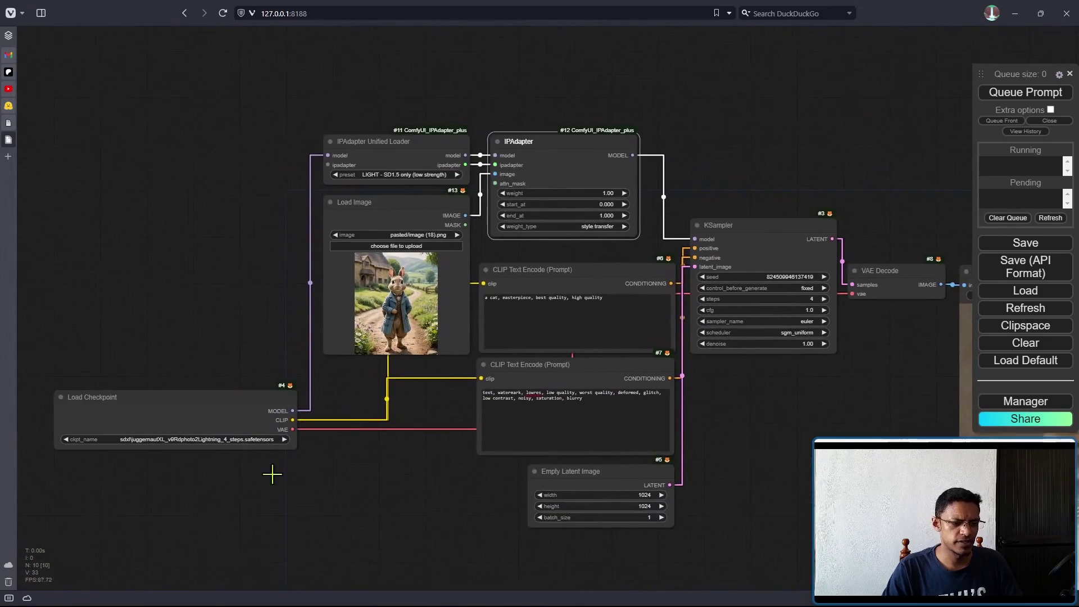
scroll(236, 488, "up", 6)
left_click_drag(169, 439, 334, 422)
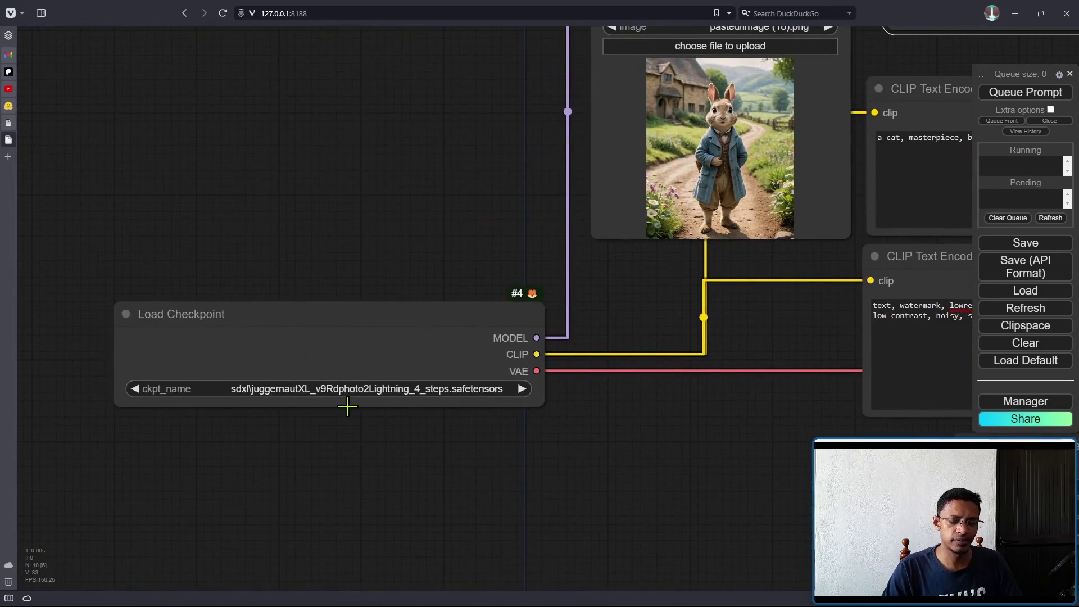
left_click_drag(534, 62, 389, 294)
left_click_drag(425, 225, 249, 243)
scroll(266, 216, "up", 4)
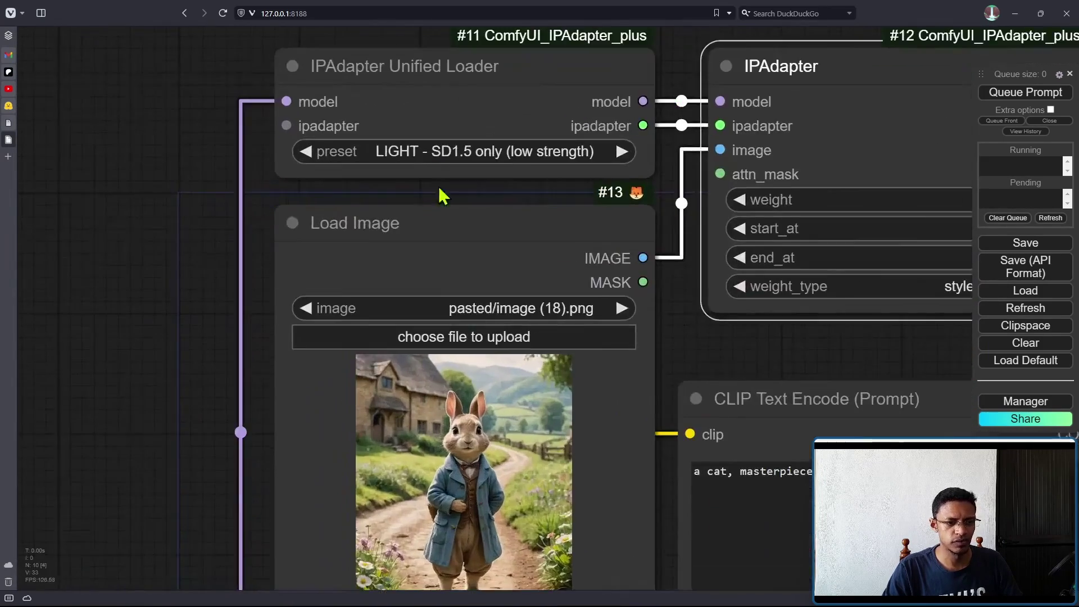
left_click(429, 153)
left_click(427, 151)
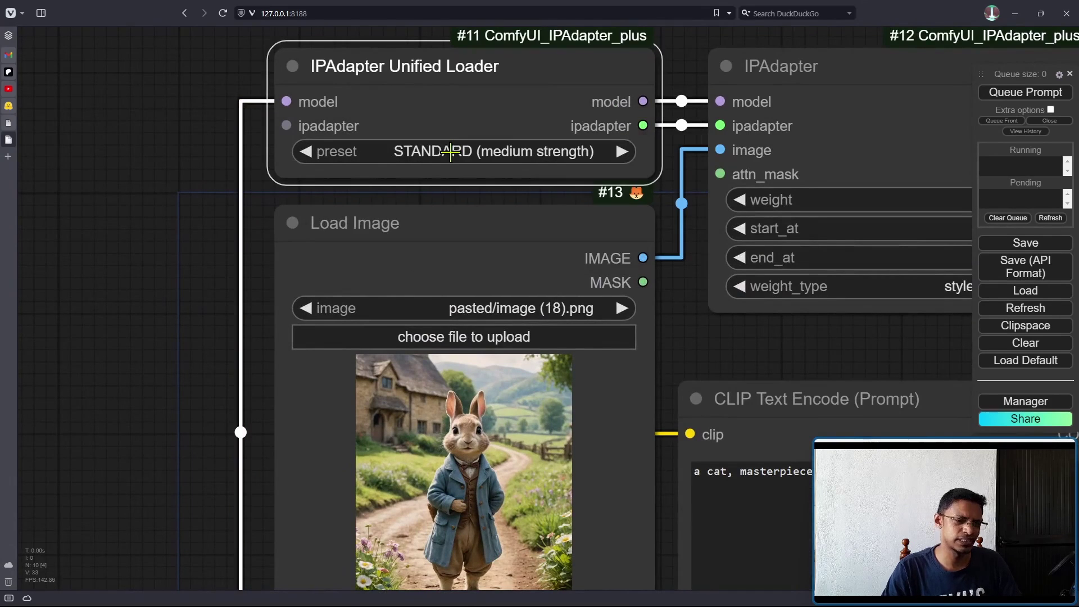
Move the Save Image node higher in the graph and run the workflow to generate the styled cat image.
scroll(187, 342, "down", 1)
scroll(188, 343, "down", 9)
left_click_drag(786, 345, 655, 215)
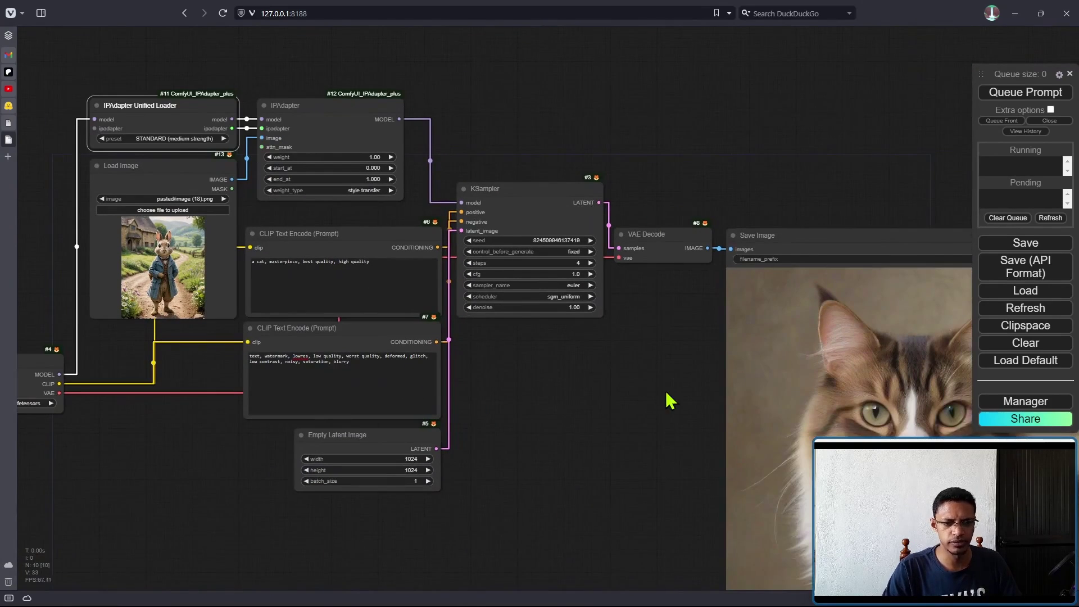
left_click_drag(638, 427, 494, 289)
scroll(494, 289, "down", 5)
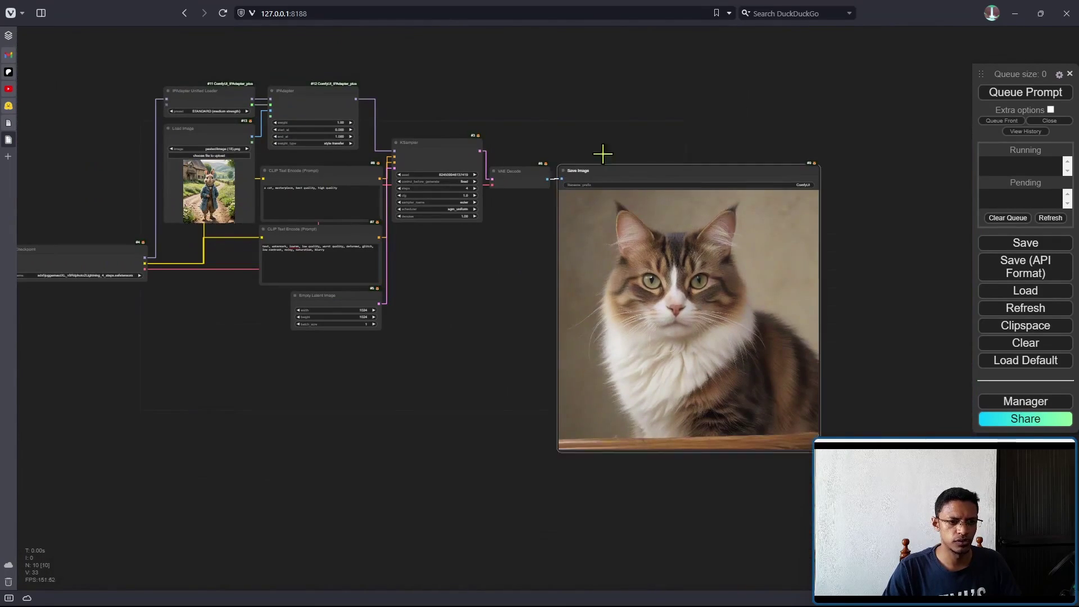
left_click_drag(598, 201, 602, 108)
left_click_drag(507, 285, 567, 348)
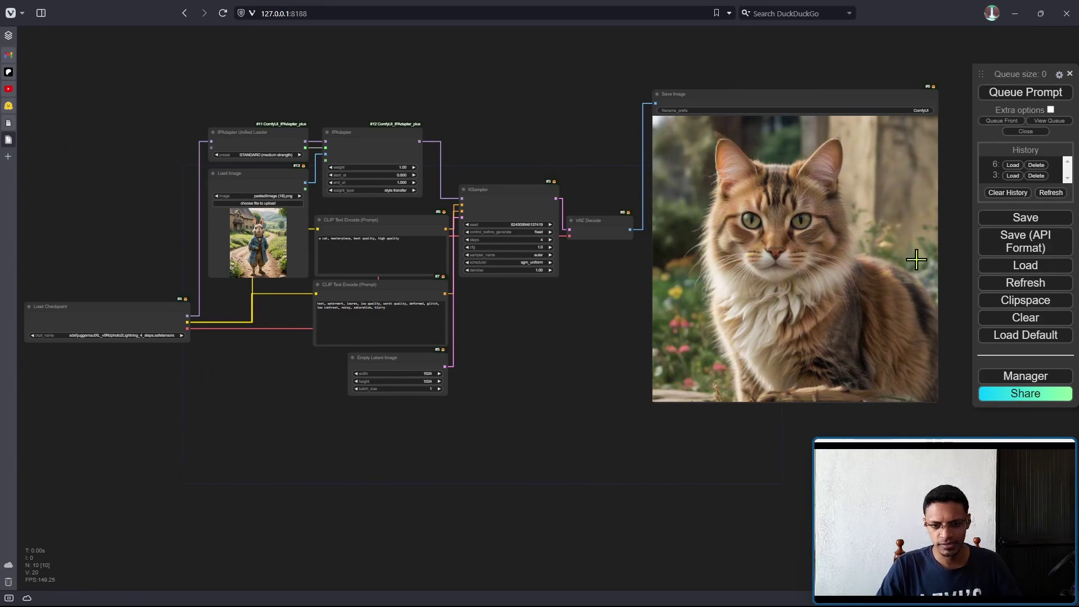
Open the styled cat image in its own tab, load the earlier run from the history and open its cat image too.
right_click(795, 209)
left_click(795, 209)
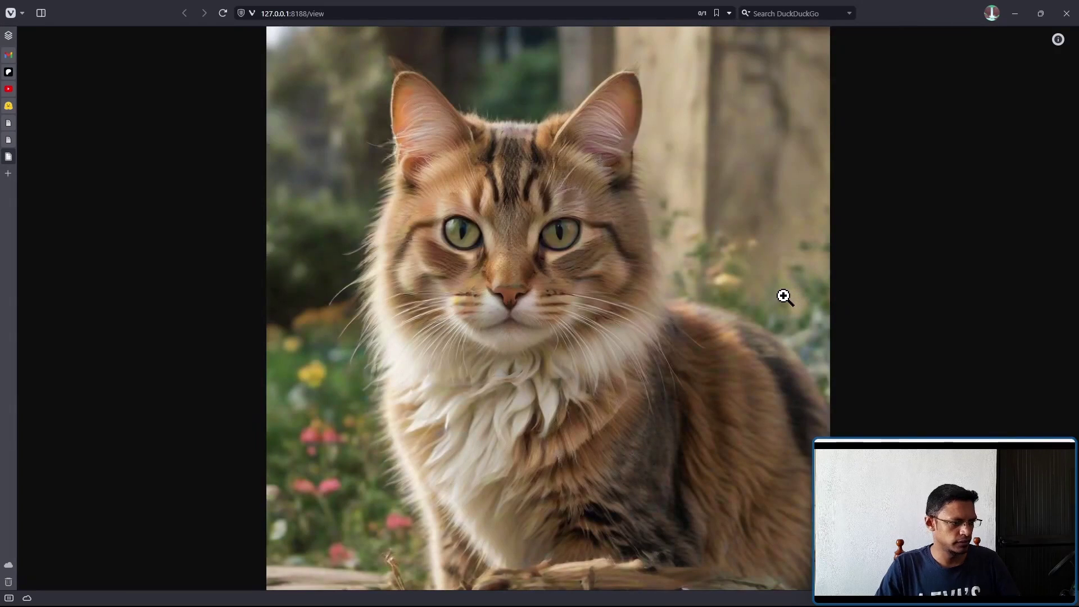
key("ctrl+Tab")
left_click(1014, 175)
scroll(678, 314, "up", 9)
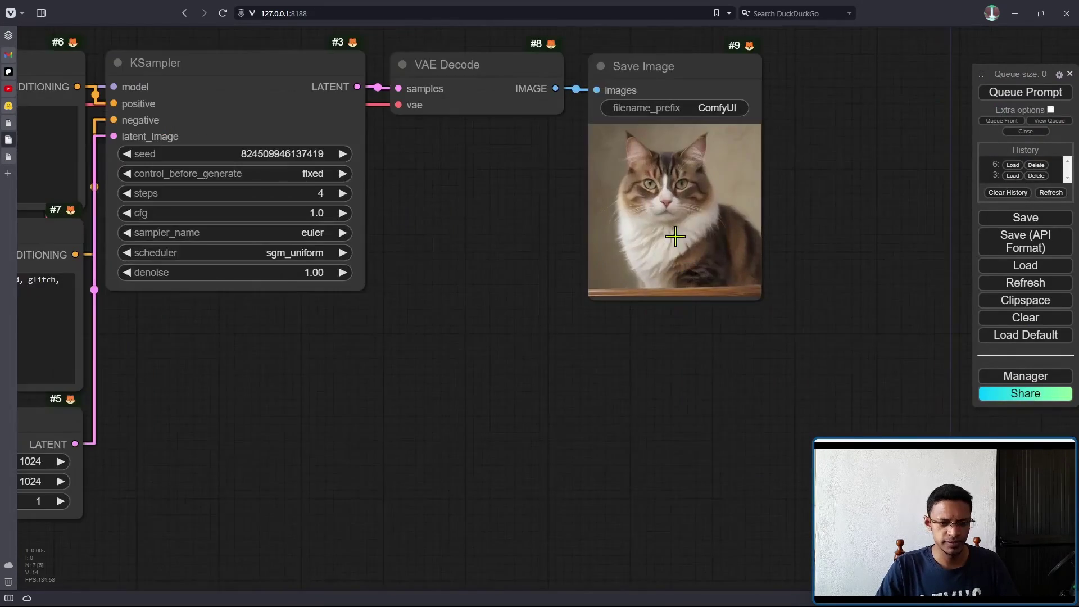
right_click(675, 227)
left_click(681, 223)
Compare the cat images generated with and without IPAdapter across their tabs, and close both image tabs.
key("ctrl+Tab")
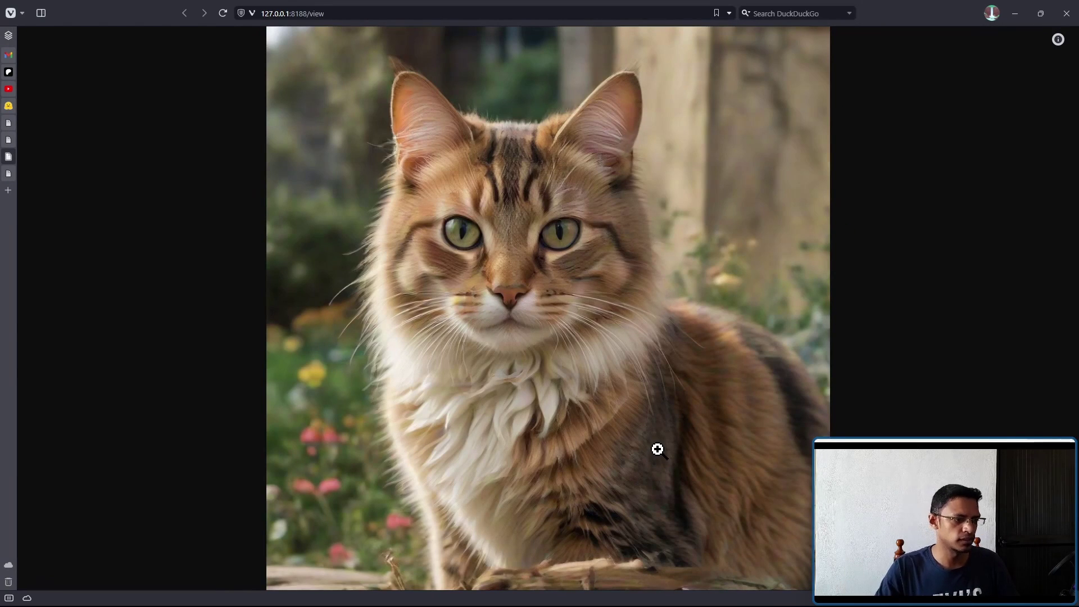
key("ctrl+Tab")
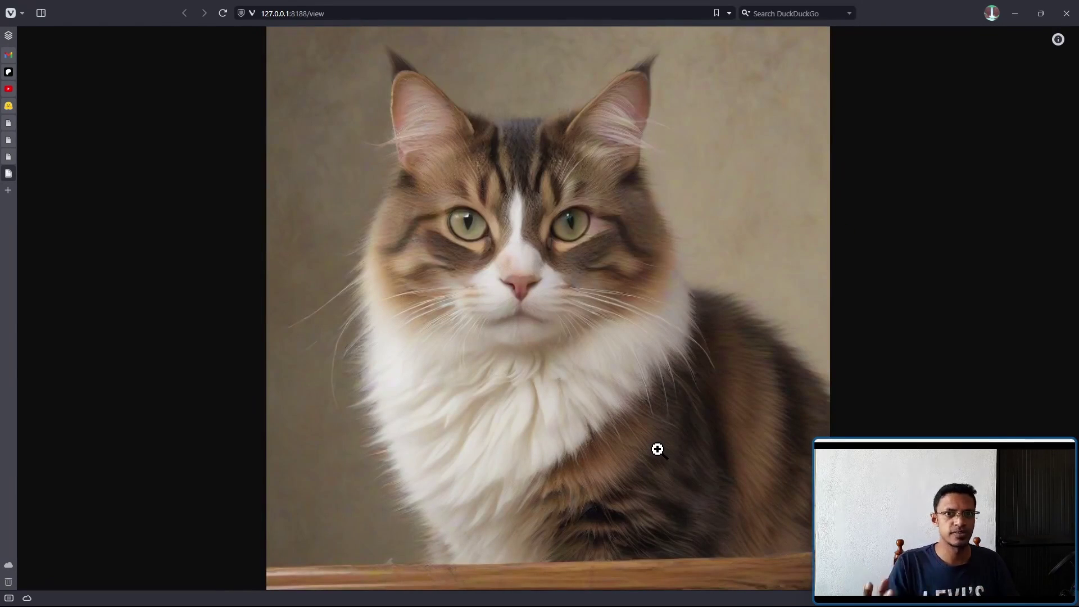
key("ctrl+Tab")
key("ctrl+Tab")
key("ctrl+Tab")
key("ctrl+Tab")
key("ctrl+Tab")
key("ctrl+w")
key("ctrl+w")
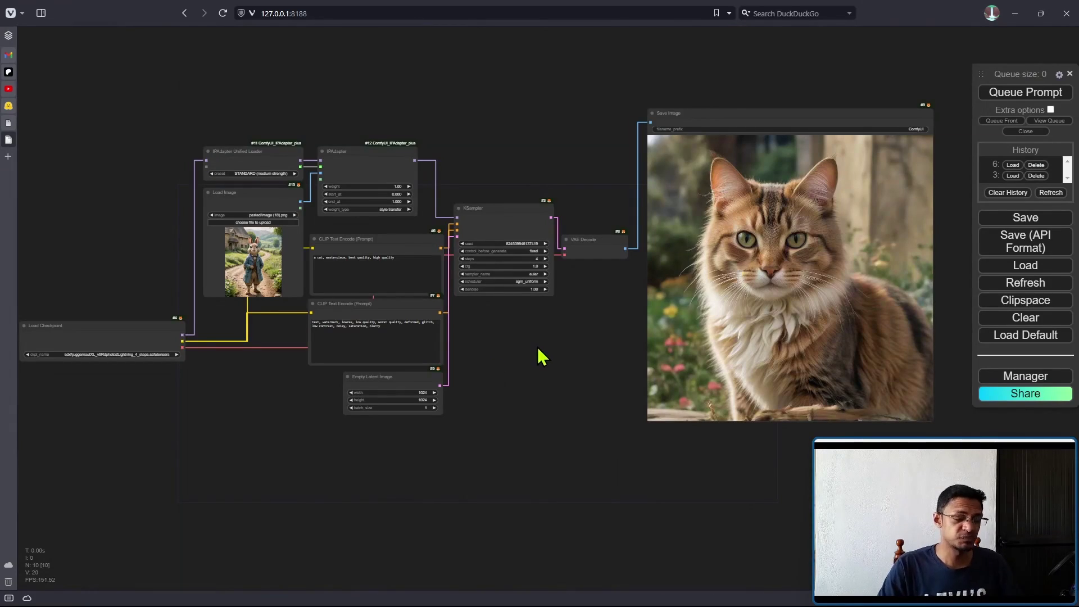
Switch to the InstantStyle Space page and review its style settings and the table of examples.
scroll(509, 338, "down", 1)
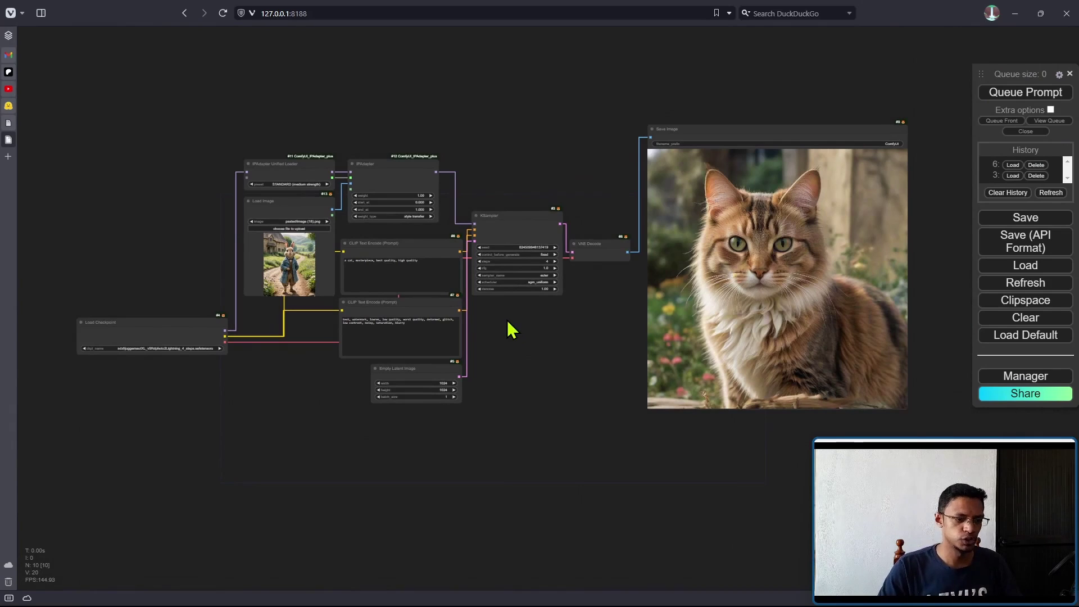
key("ctrl+Tab")
scroll(725, 314, "down", 4)
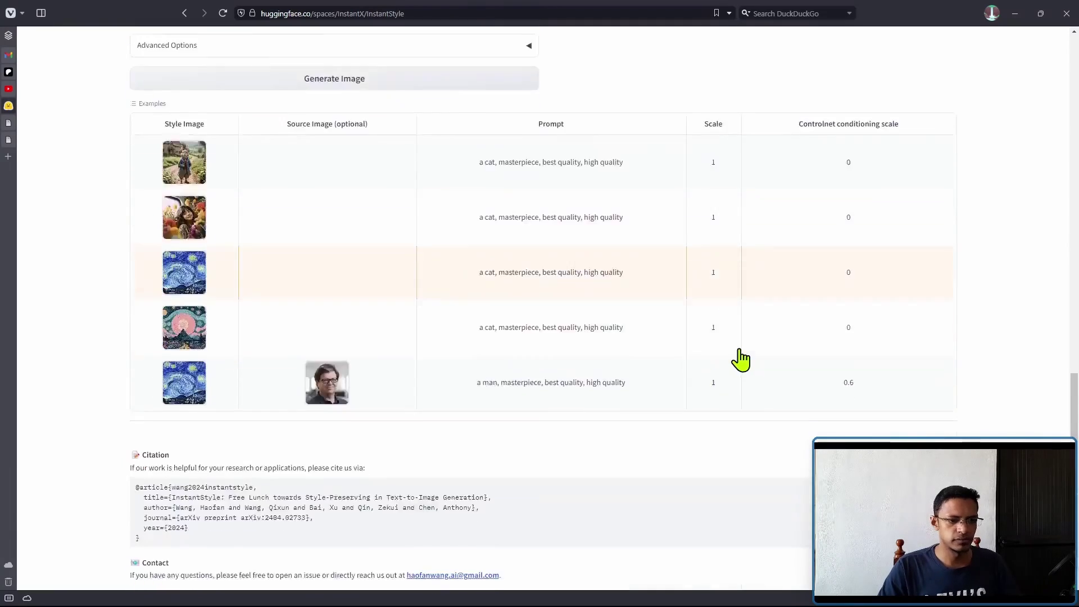
scroll(742, 362, "up", 10)
scroll(742, 365, "down", 12)
scroll(742, 360, "up", 6)
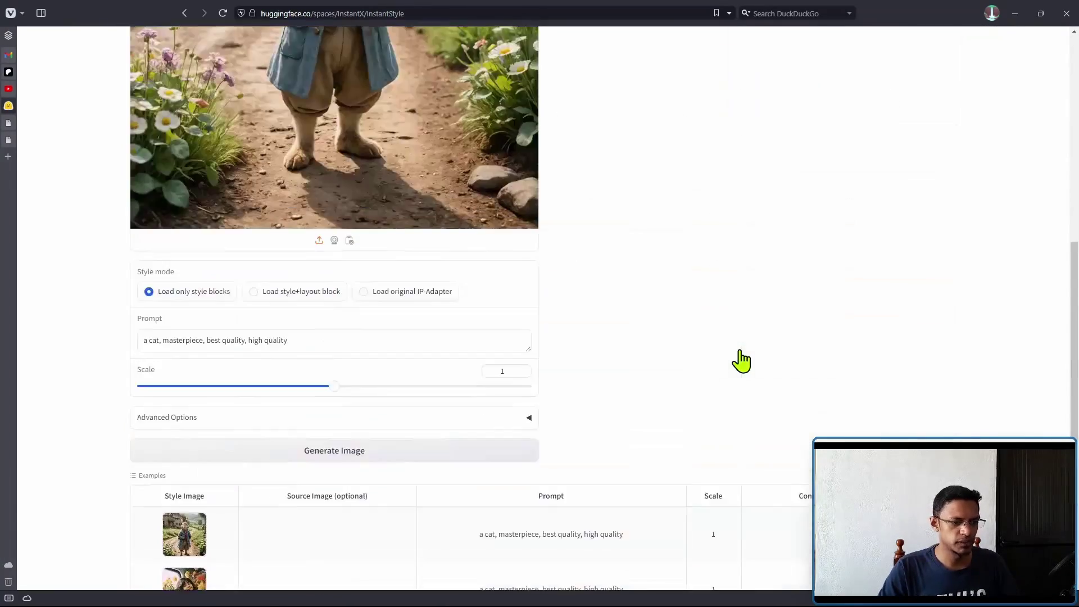
scroll(742, 361, "down", 3)
Expand the Space's Advanced Options and examine the source image and Controlnet conditioning scale settings.
left_click(353, 254)
scroll(470, 335, "down", 3)
scroll(209, 362, "up", 2)
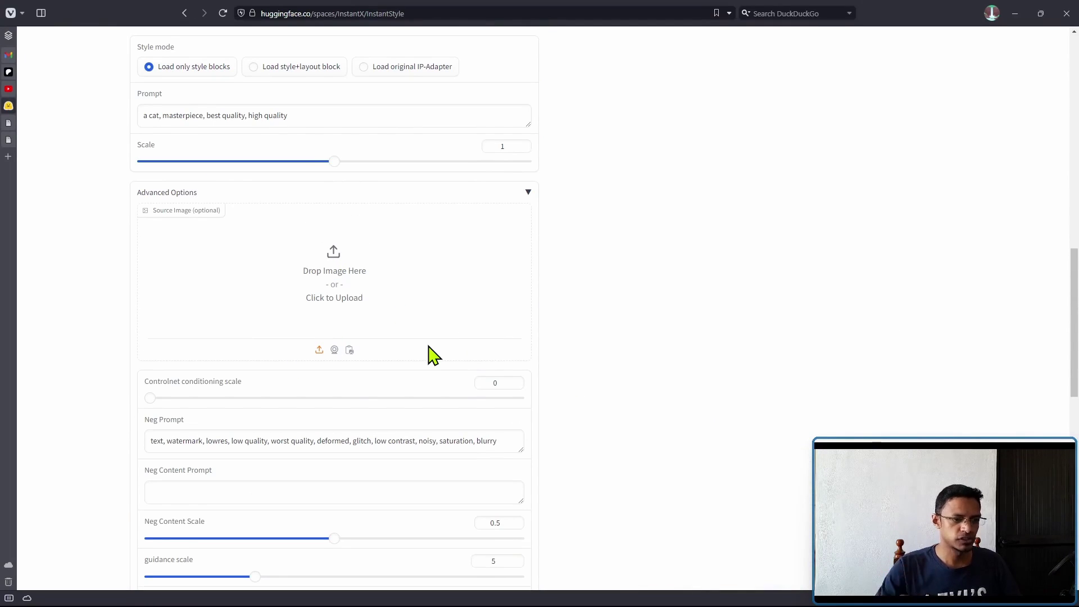
scroll(429, 347, "up", 8)
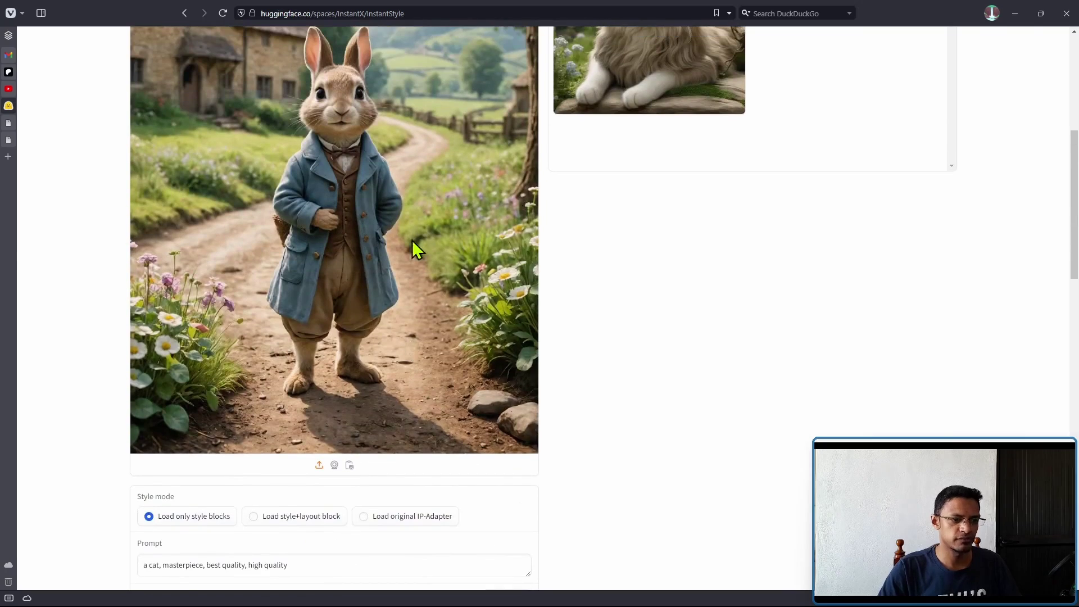
scroll(382, 225, "down", 9)
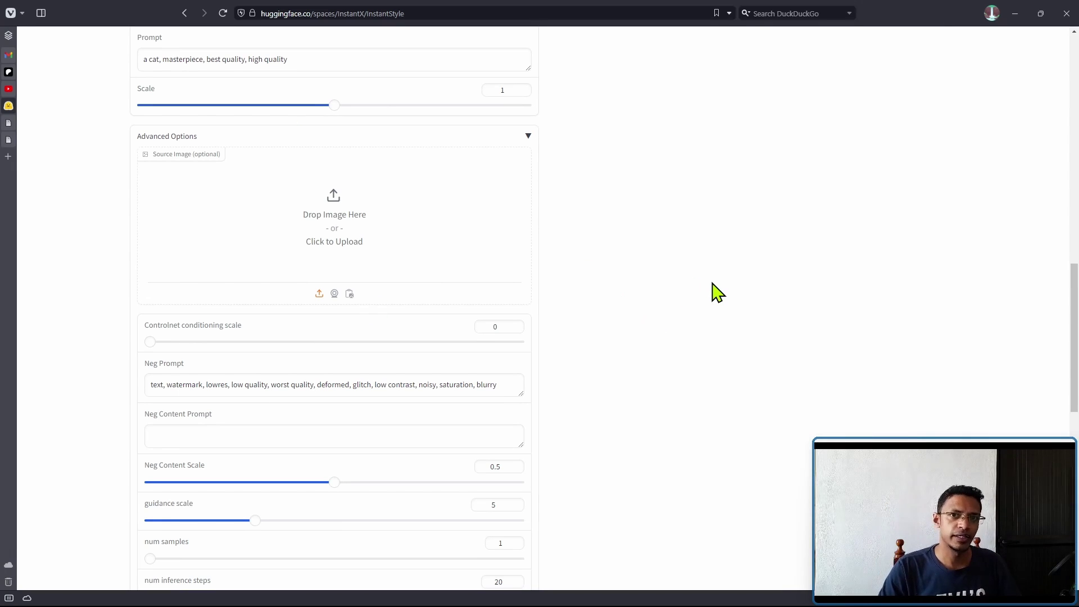
Load the Starry Night example that has a man's source photo and examine its style image and generated portrait.
scroll(716, 293, "down", 10)
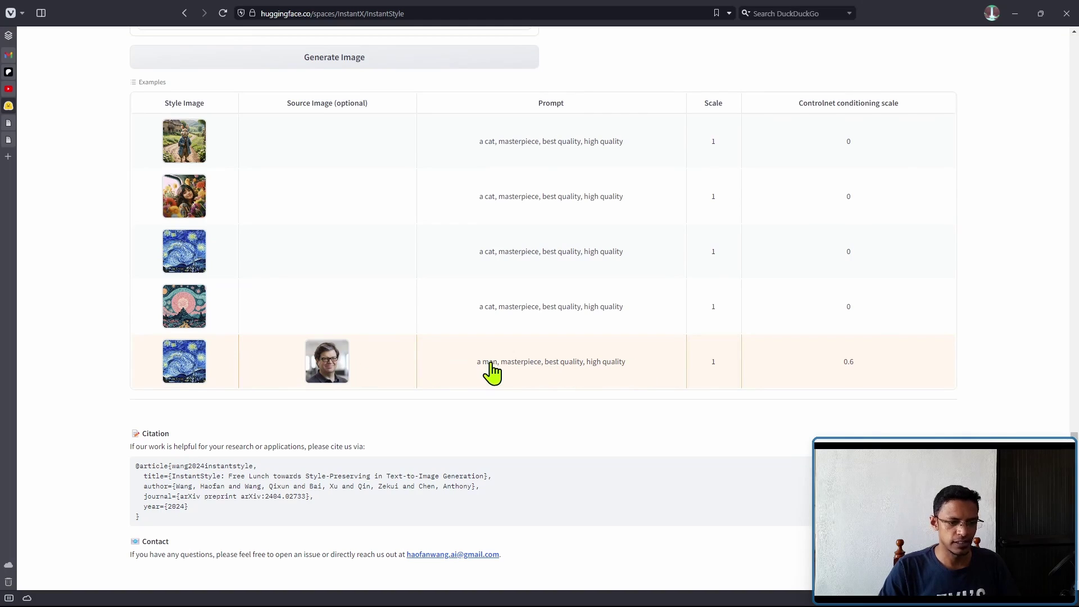
scroll(581, 494, "down", 2)
scroll(579, 493, "up", 20)
scroll(573, 491, "down", 4)
scroll(525, 450, "up", 2)
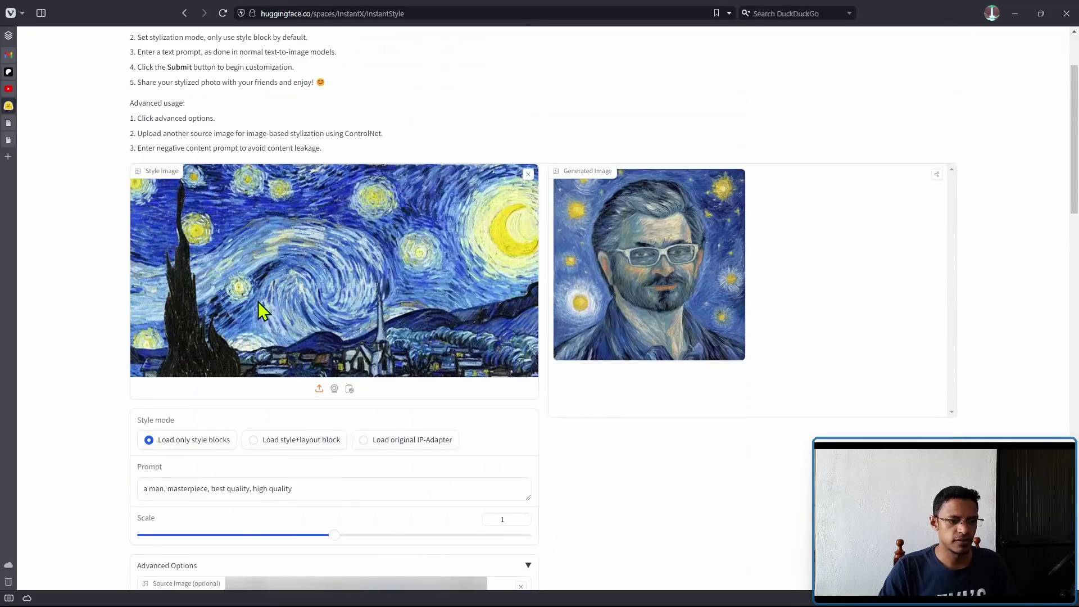
Compare the Starry Night style image, the man's source photo and the stylized portrait on the InstantStyle Space page.
scroll(382, 284, "down", 8)
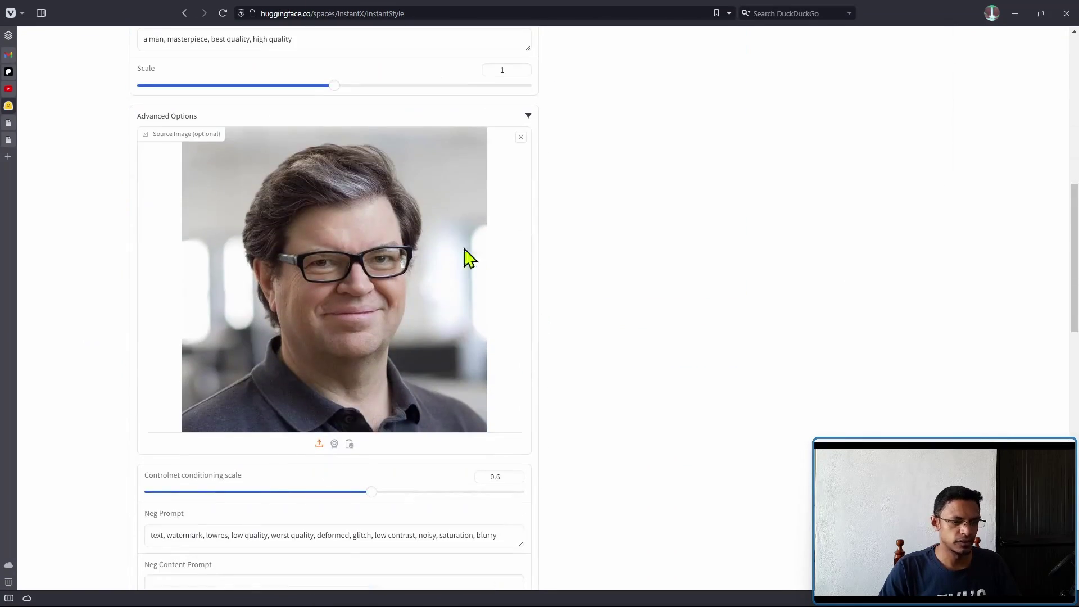
scroll(840, 421, "up", 9)
scroll(809, 439, "down", 6)
scroll(361, 296, "up", 5)
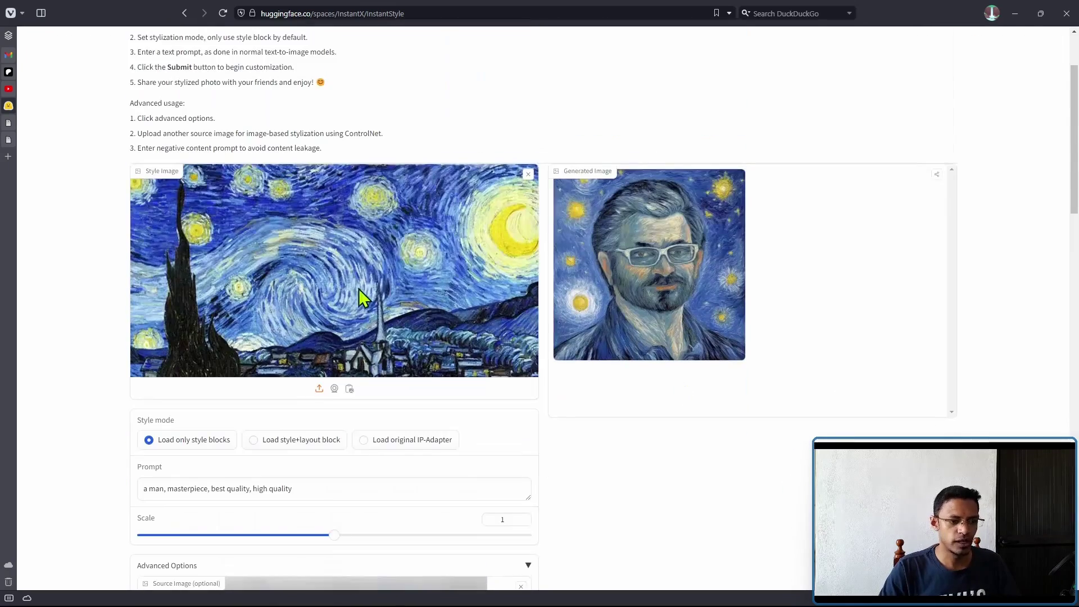
scroll(699, 373, "down", 5)
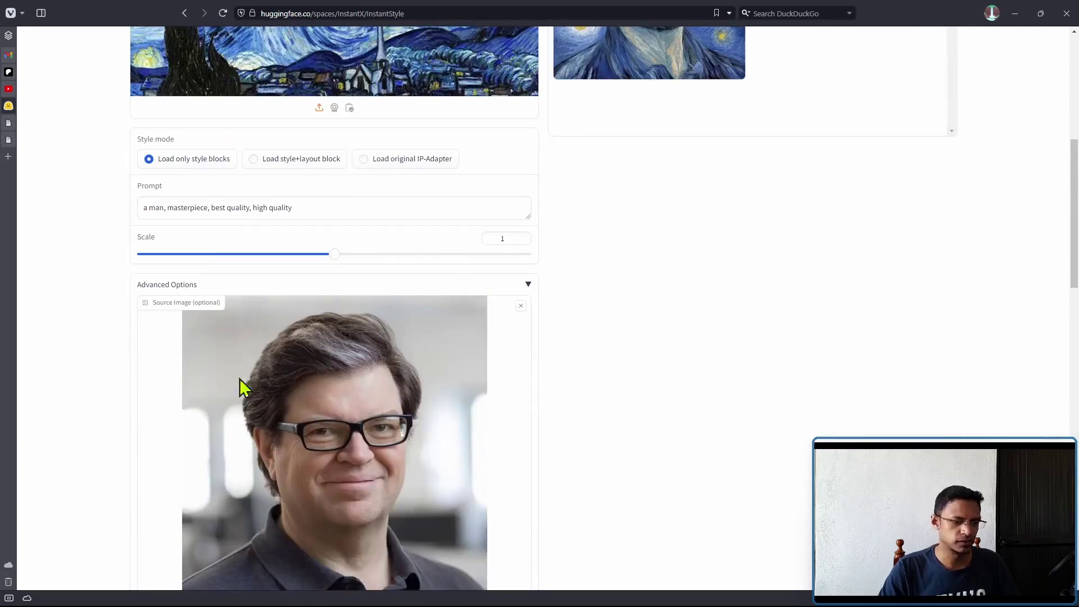
scroll(821, 326, "up", 6)
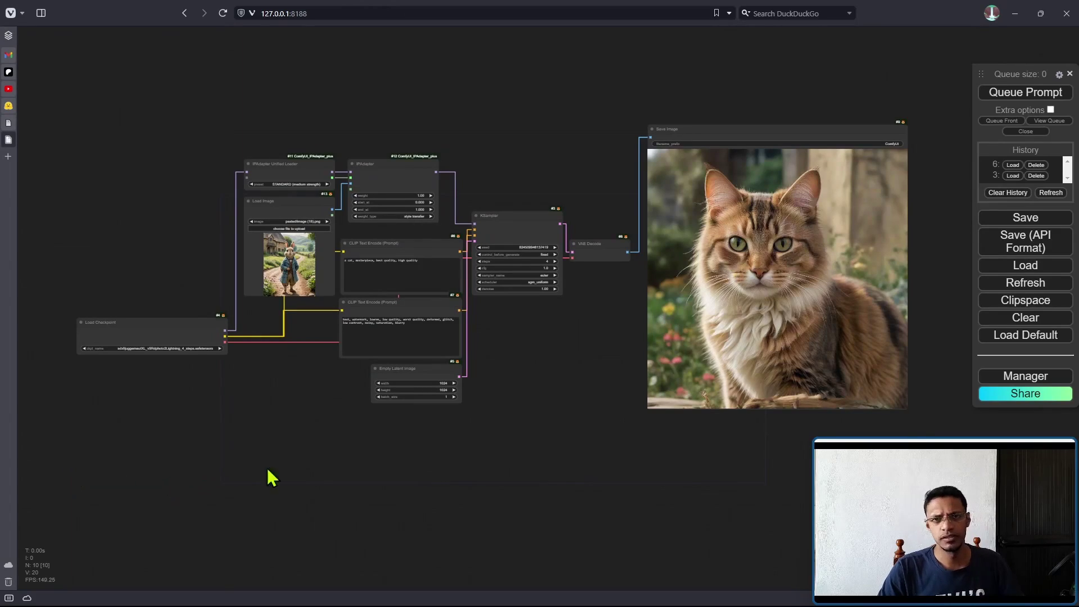
Switch to the ComfyUI workflow and add an Apply ControlNet node between the IPAdapter and KSampler nodes.
scroll(332, 455, "up", 6)
scroll(236, 393, "down", 3)
left_click_drag(221, 392, 371, 306)
left_click_drag(683, 290, 572, 371)
scroll(572, 371, "up", 4)
left_click_drag(567, 213, 546, 329)
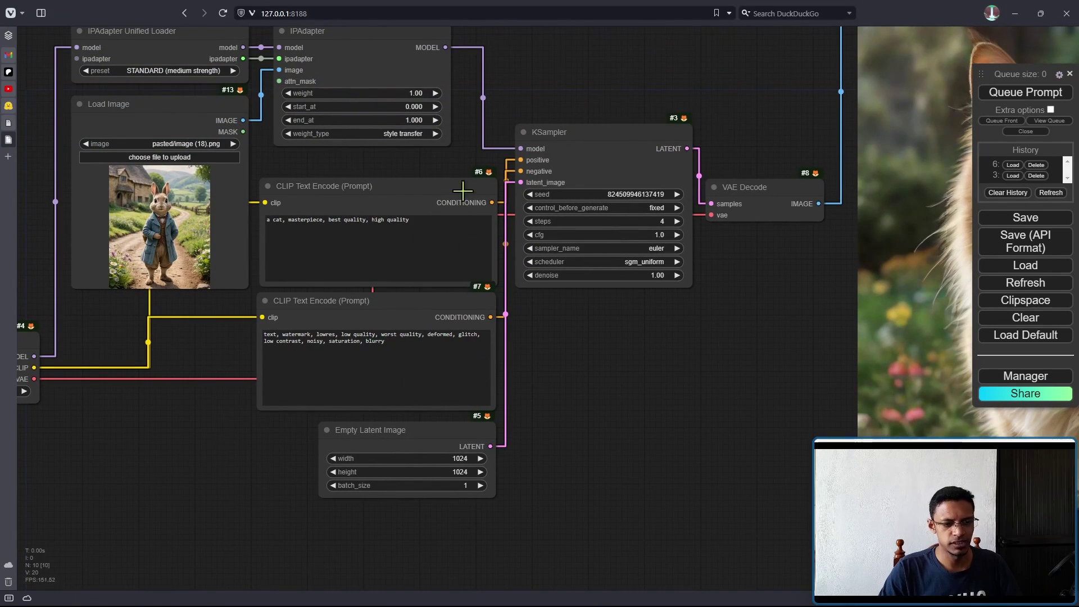
scroll(667, 410, "down", 4)
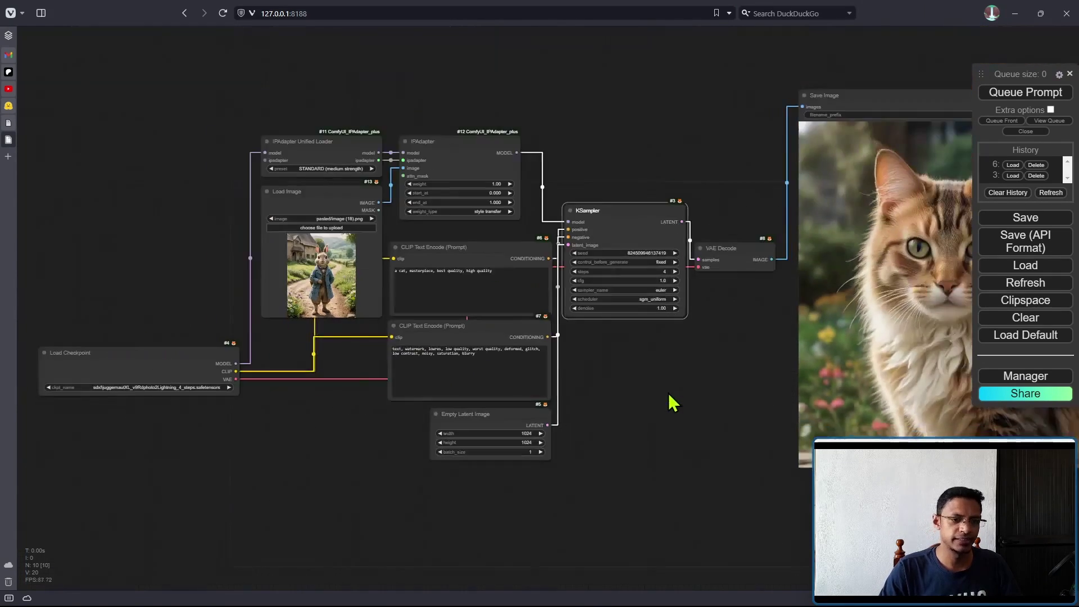
double_click(490, 160)
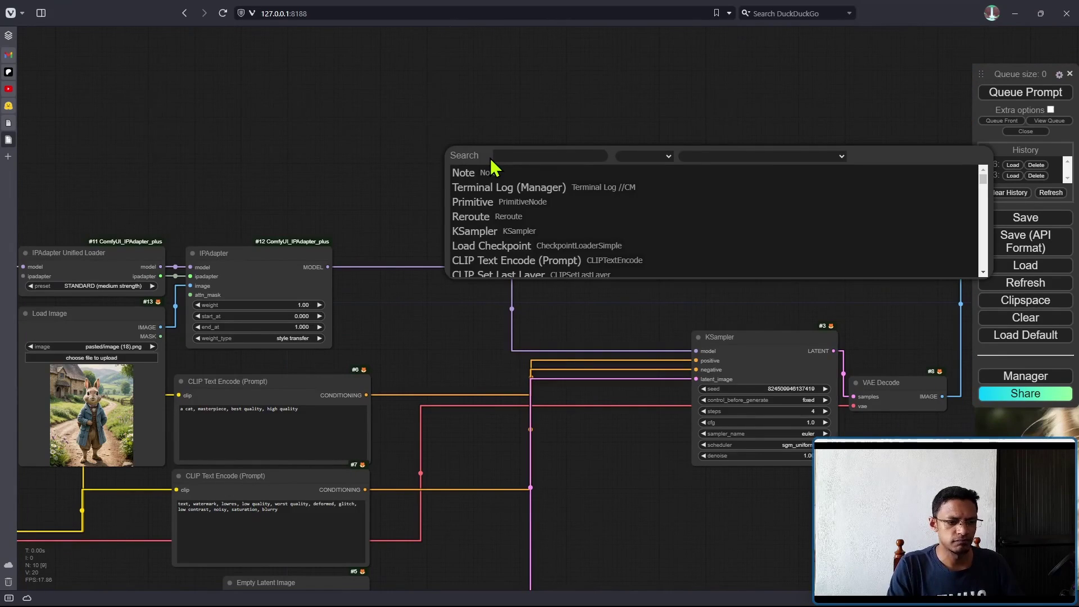
type("control")
key("Return")
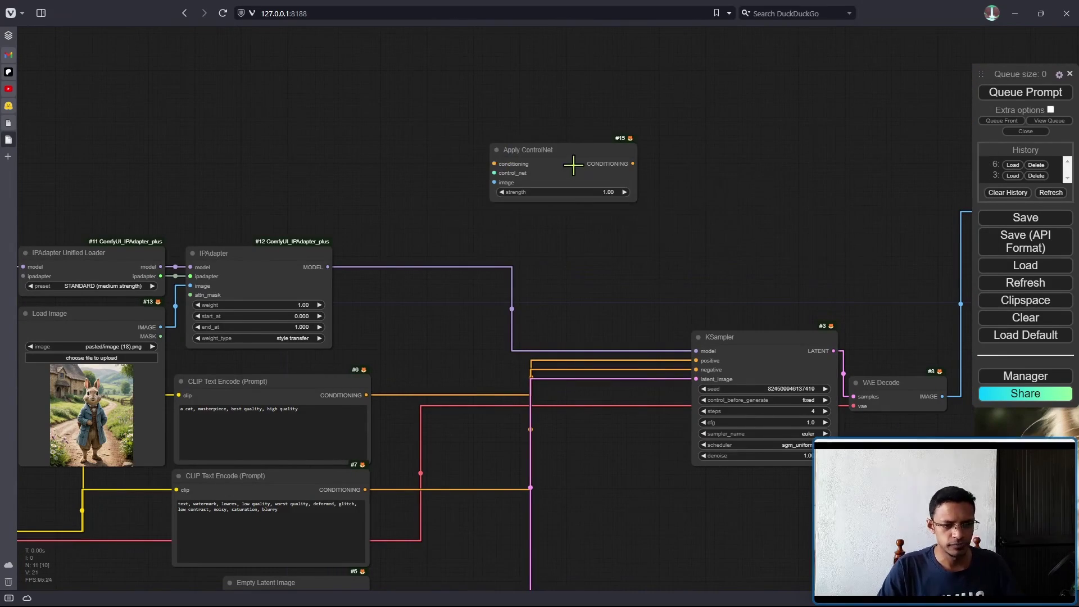
mouse_move(556, 184)
left_mouse_down()
mouse_move(561, 193)
mouse_move(544, 175)
left_mouse_up()
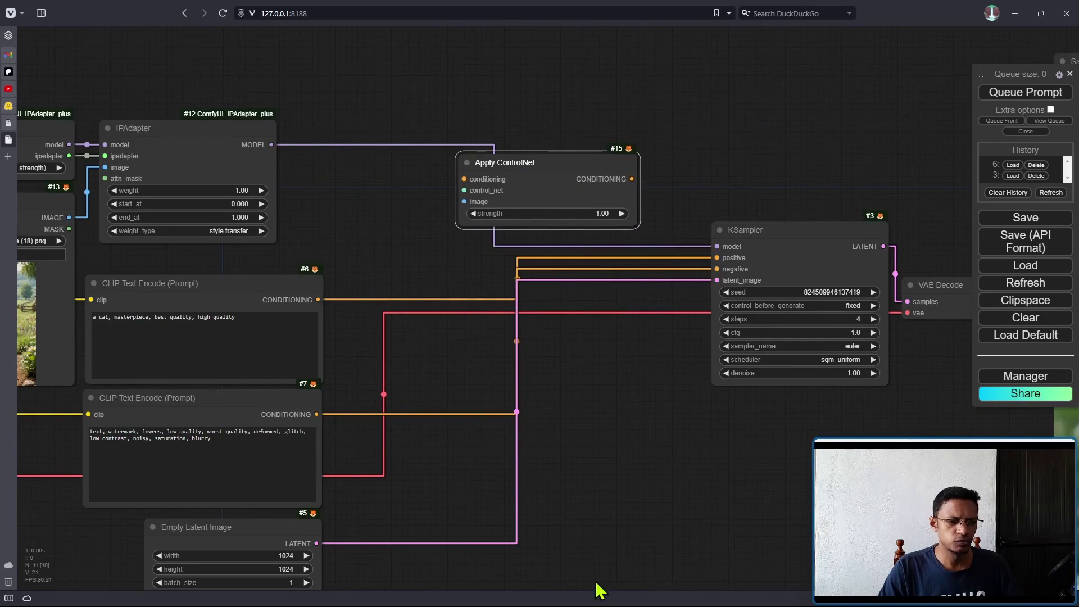
left_click_drag(540, 517, 581, 454)
left_click_drag(246, 237, 249, 228)
left_click(595, 100)
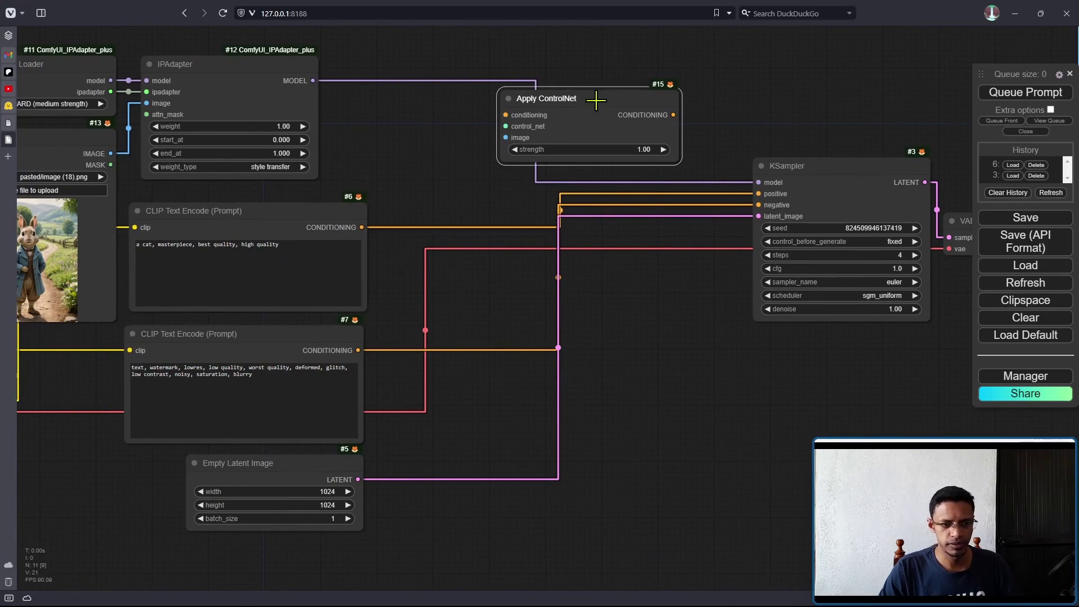
left_click(847, 177)
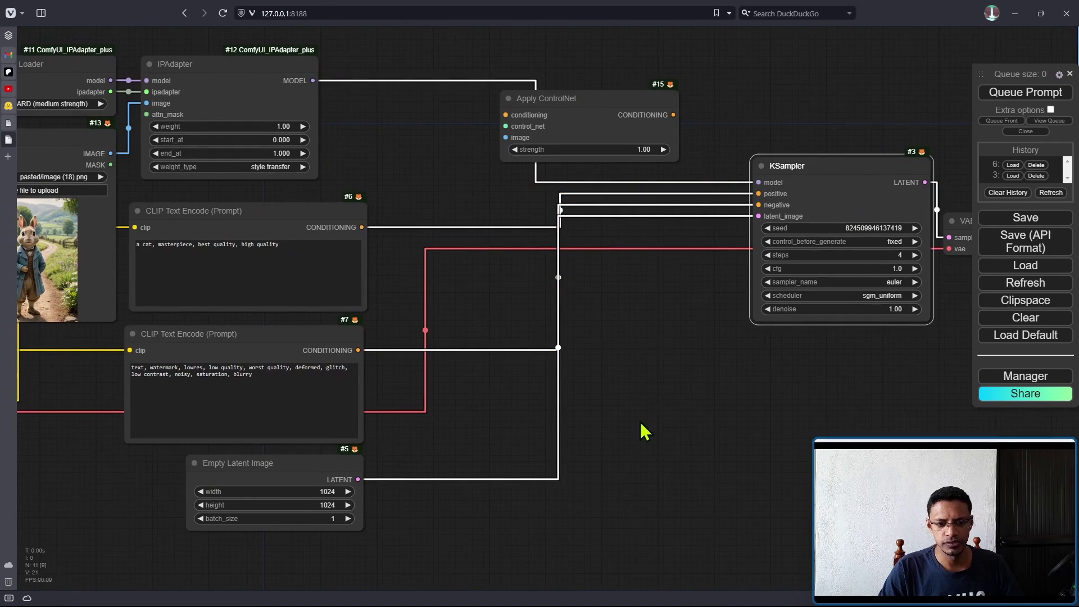
Add an Apply ControlNet (Advanced) node near the prompt nodes as an alternative to the basic one, and delete it.
scroll(635, 354, "down", 5)
double_click(605, 160)
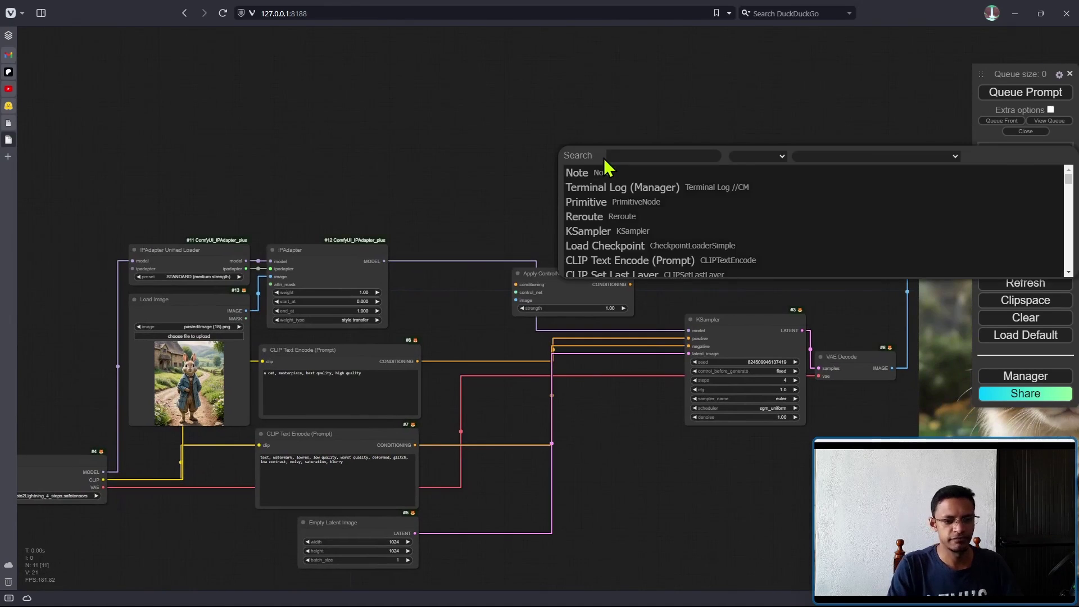
type("ad")
left_click(629, 187)
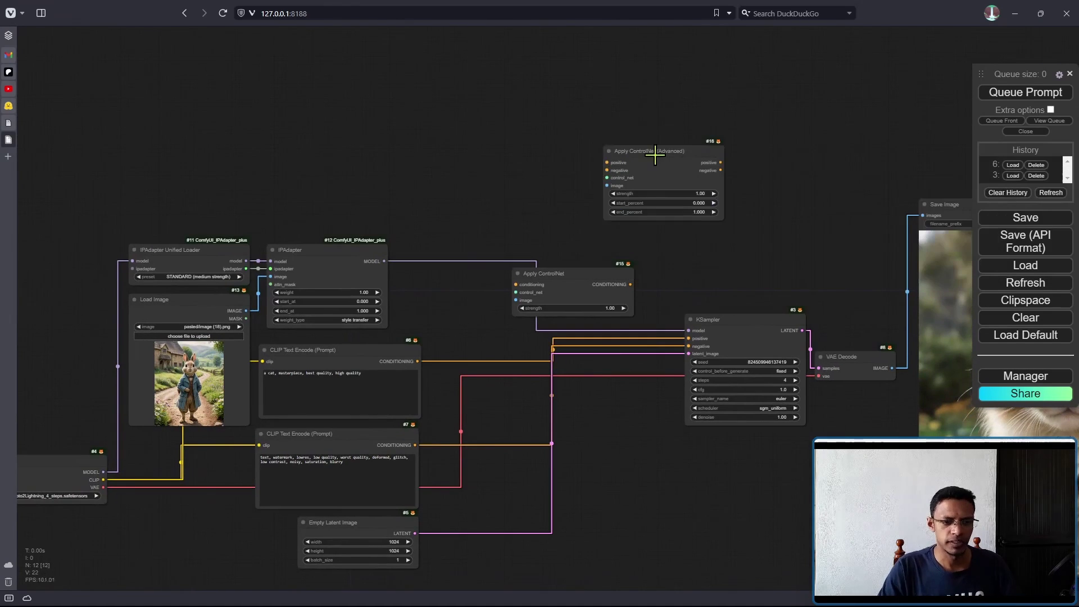
left_click(658, 158)
left_click_drag(656, 163, 577, 148)
scroll(658, 231, "up", 5)
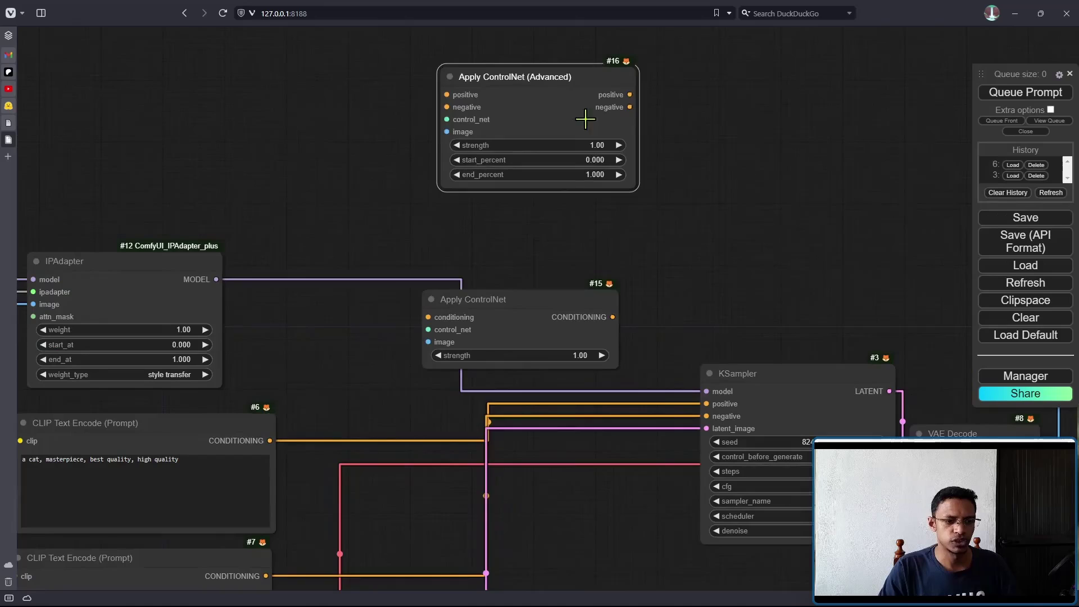
left_click_drag(524, 84, 512, 449)
left_click_drag(657, 351, 713, 118)
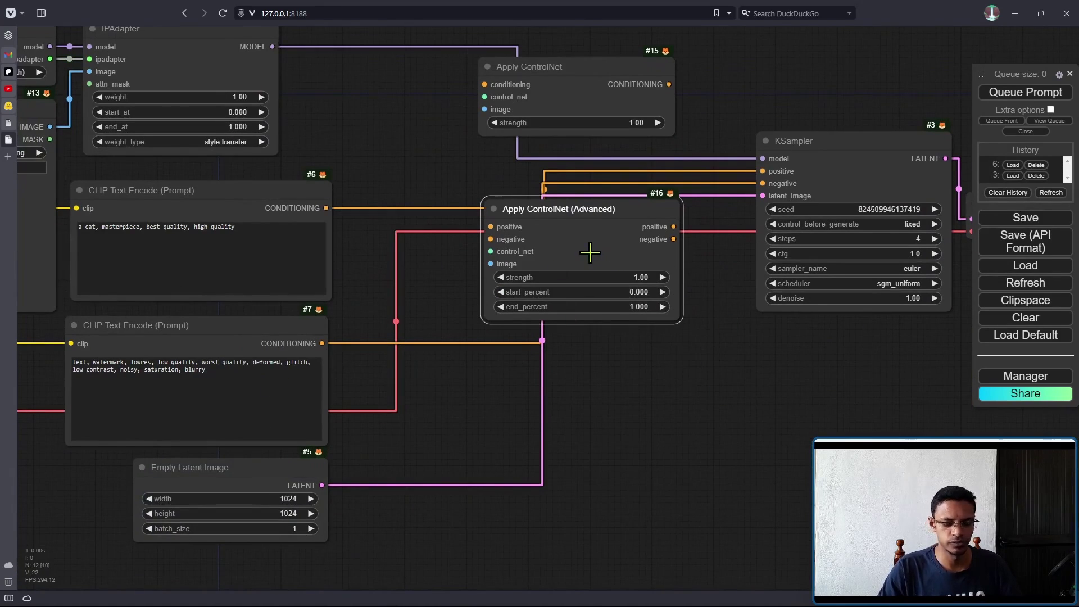
key("Delete")
Connect Apply ControlNet's conditioning output to the KSampler's positive input.
scroll(590, 253, "down", 3)
left_click_drag(598, 129, 641, 93)
left_click_drag(625, 216, 610, 313)
left_click_drag(603, 177, 604, 129)
scroll(633, 281, "up", 3)
left_click_drag(641, 248, 605, 206)
left_click_drag(607, 36, 702, 255)
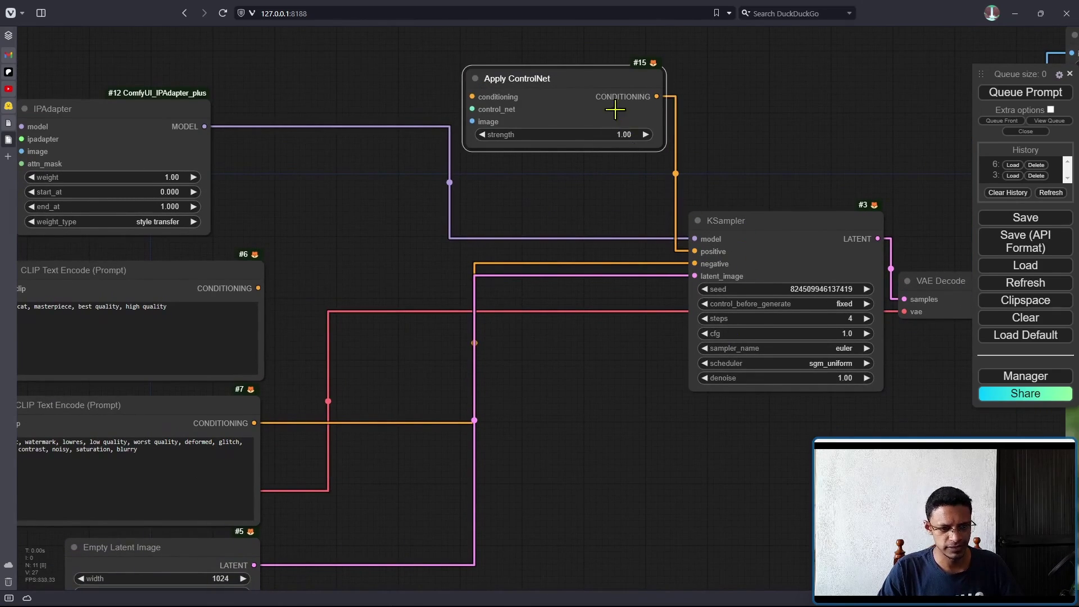
Connect the positive prompt's conditioning output to Apply ControlNet's conditioning input and reposition the ControlNet node.
left_click_drag(615, 105, 622, 154)
left_click_drag(518, 455, 588, 393)
left_click(276, 219)
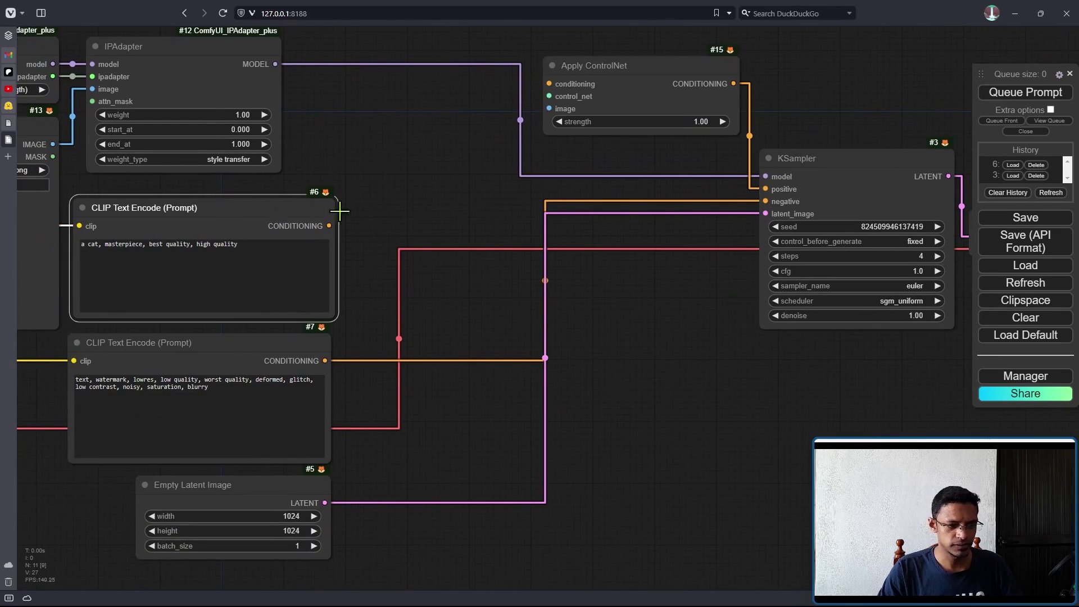
left_click_drag(329, 225, 550, 83)
left_click_drag(666, 78, 659, 103)
Add a ControlNet model loader feeding Apply ControlNet's control_net input, and choose the sai_xl_canny_256lora.safetensors model.
left_click_drag(613, 271, 703, 293)
scroll(563, 305, "down", 2)
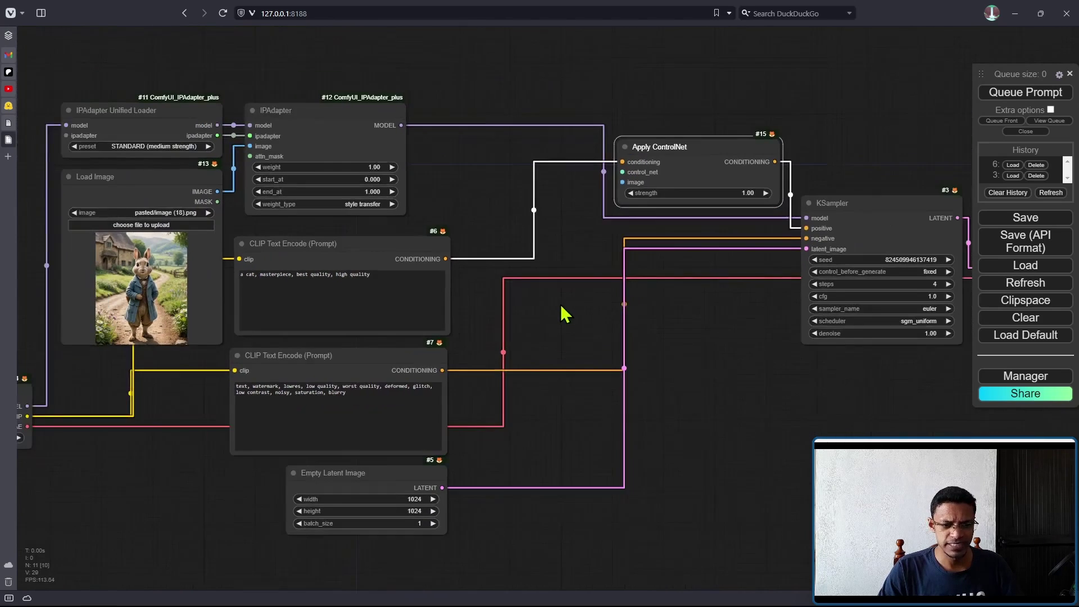
left_click_drag(583, 309, 631, 237)
left_click_drag(670, 101, 612, 215)
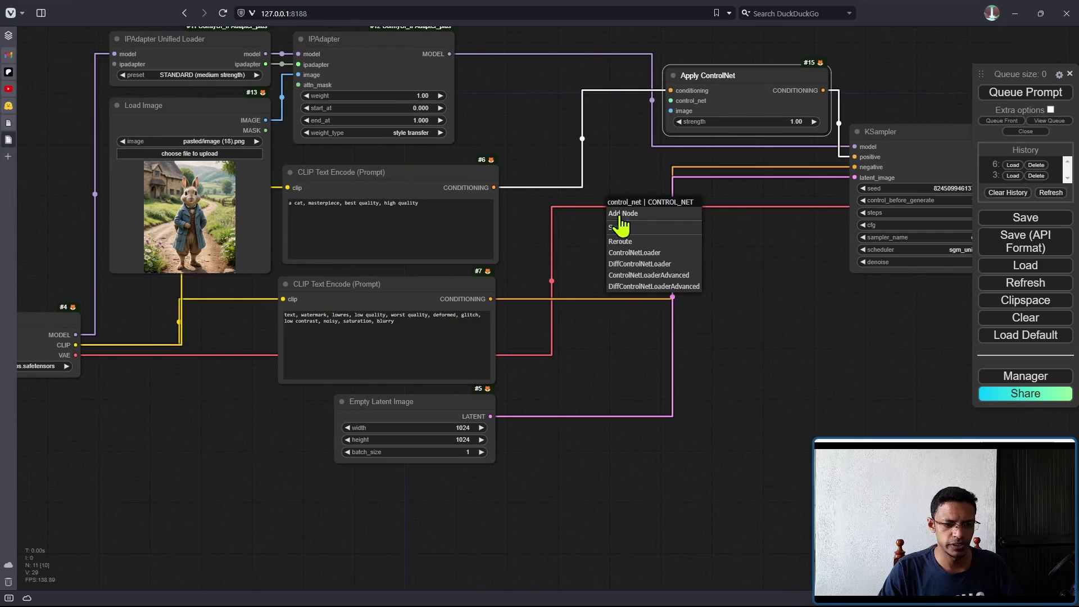
left_click(649, 254)
left_click(623, 159)
type("canny")
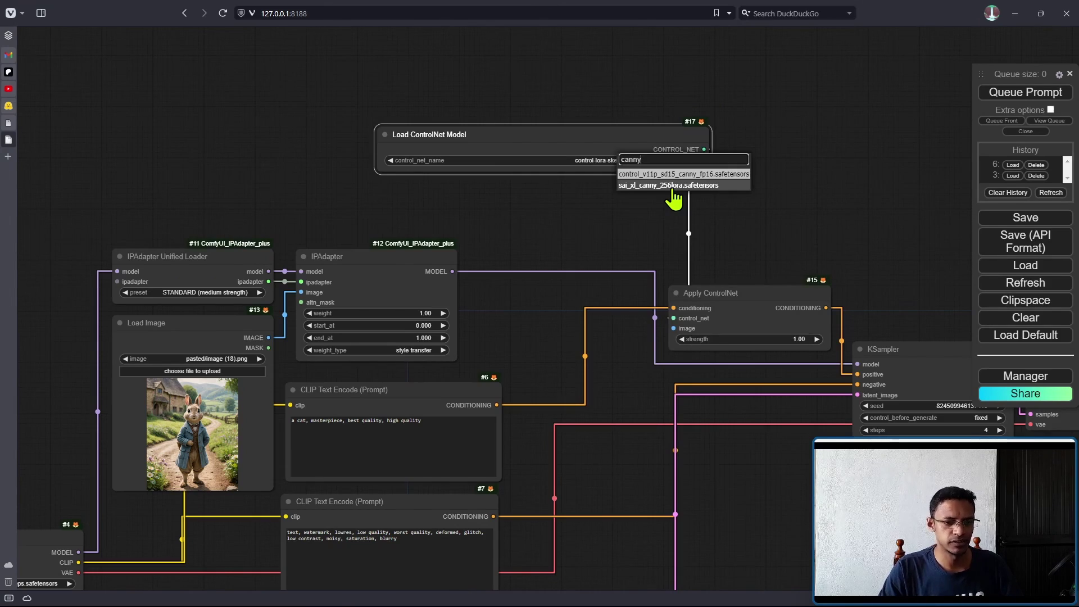
left_click(673, 187)
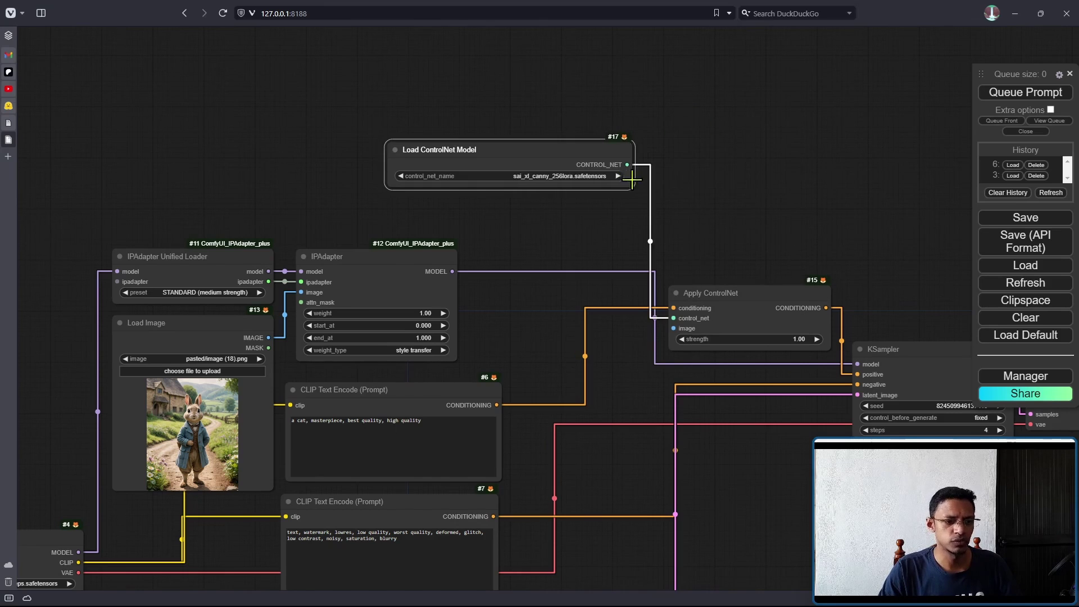
left_click_drag(509, 138, 614, 157)
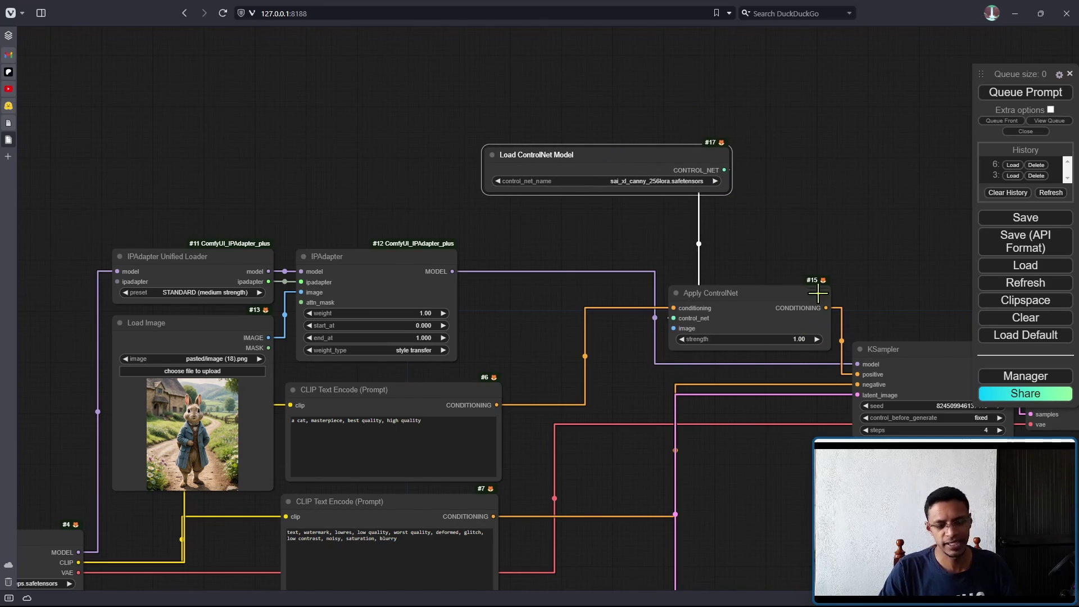
Add a Load Image node feeding Apply ControlNet's image input and place it below the Empty Latent Image node.
left_click_drag(576, 363, 881, 178)
left_click_drag(275, 427, 489, 352)
scroll(492, 350, "up", 10)
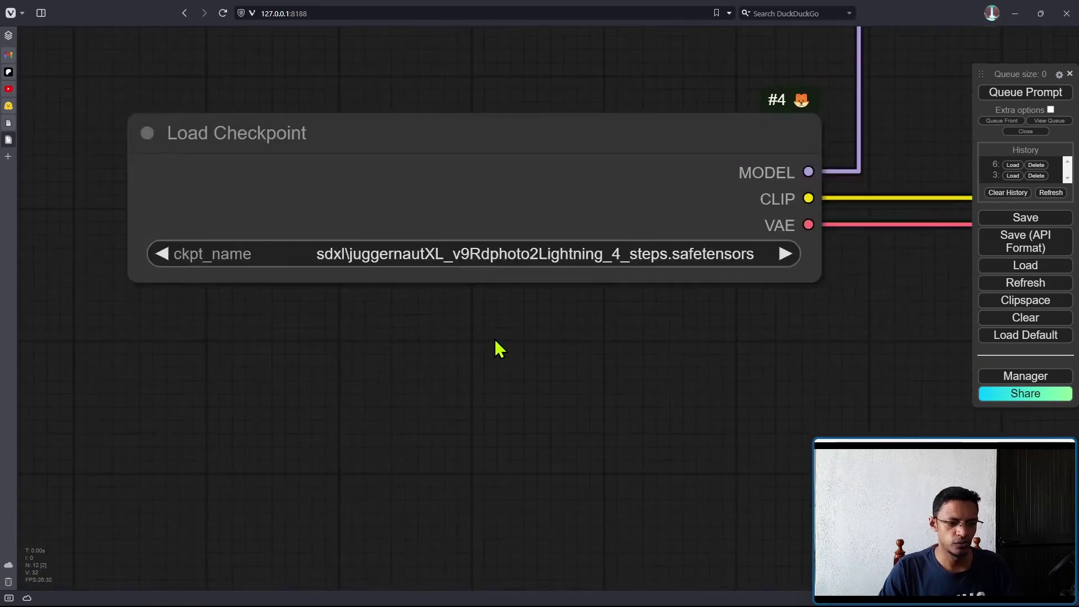
scroll(749, 501, "down", 9)
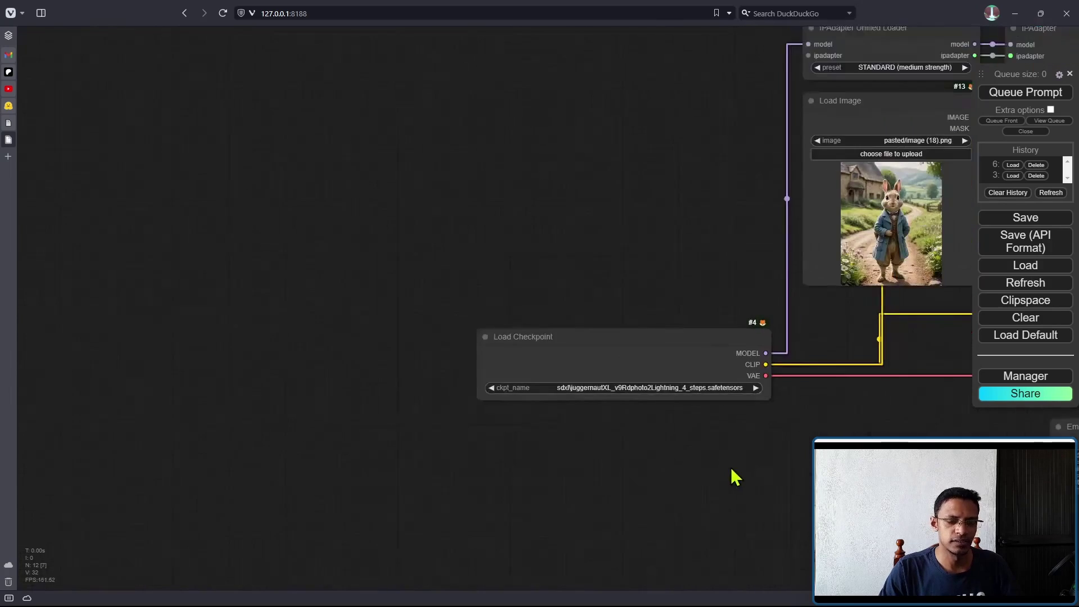
left_click_drag(944, 332, 169, 354)
left_click_drag(652, 126, 630, 496)
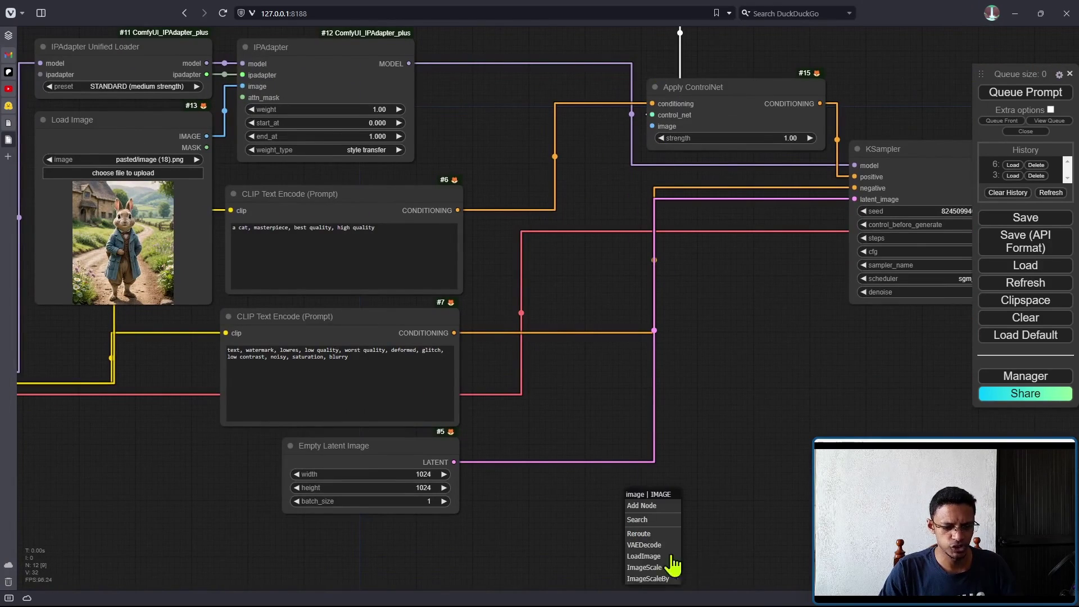
left_click(647, 556)
left_click_drag(720, 430, 685, 196)
left_click_drag(677, 283, 543, 272)
left_click_drag(227, 308, 521, 419)
scroll(521, 419, "down", 3)
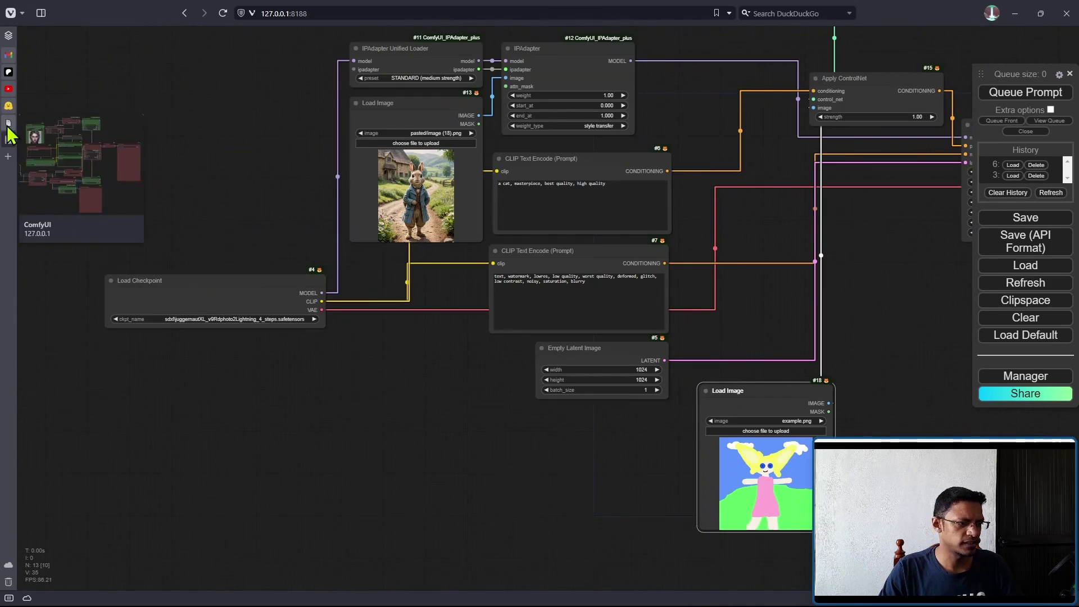
Switch to the InstantStyle Space page and capture a screenshot of the Starry Night style image.
mouse_move(8, 131)
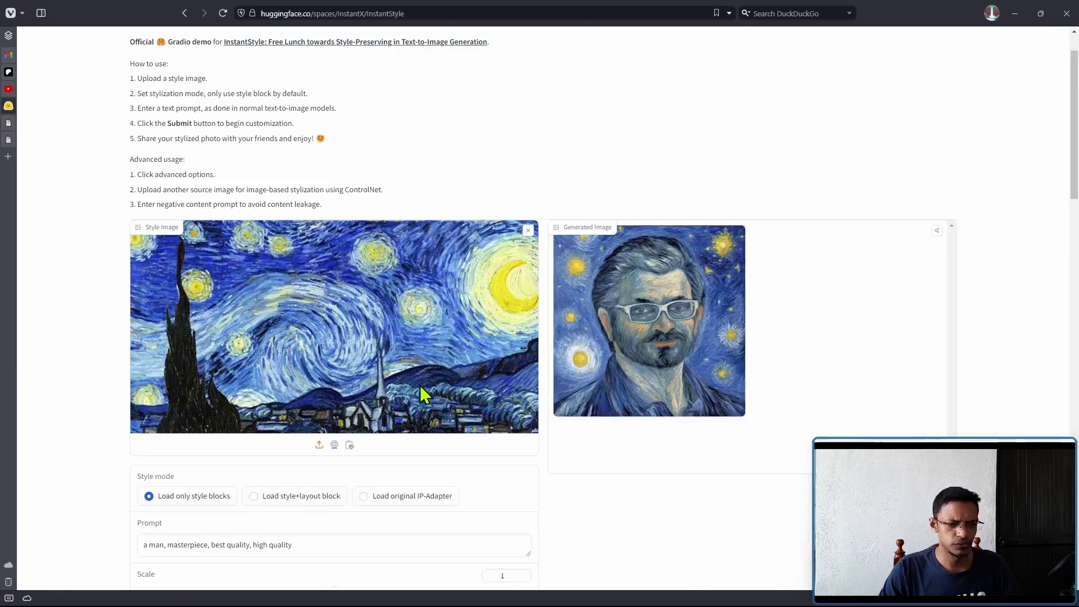
scroll(336, 388, "down", 2)
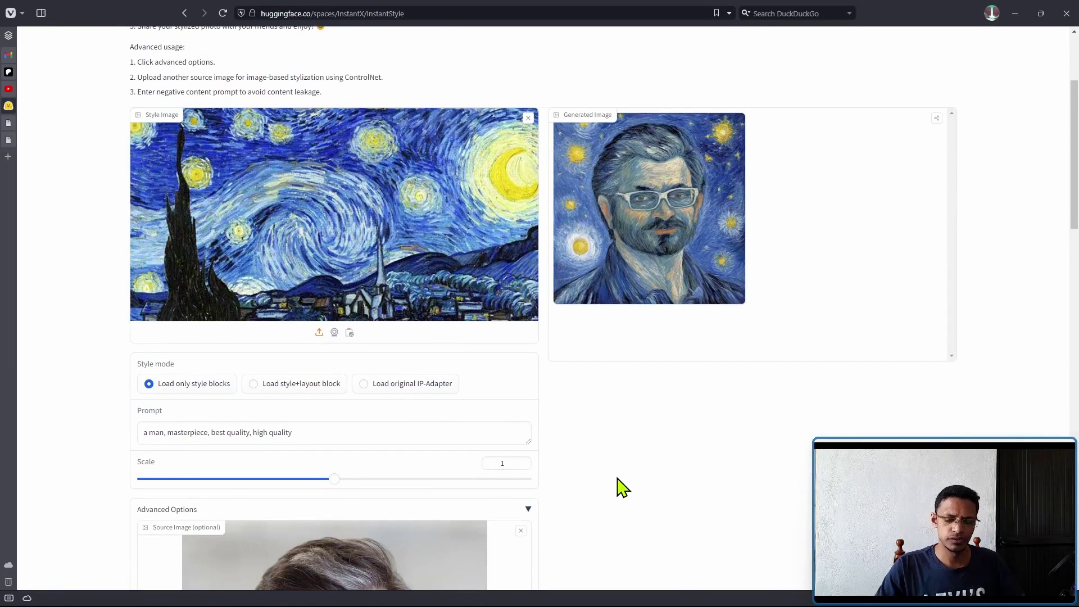
key("ctrl+Print")
left_click_drag(167, 133, 494, 298)
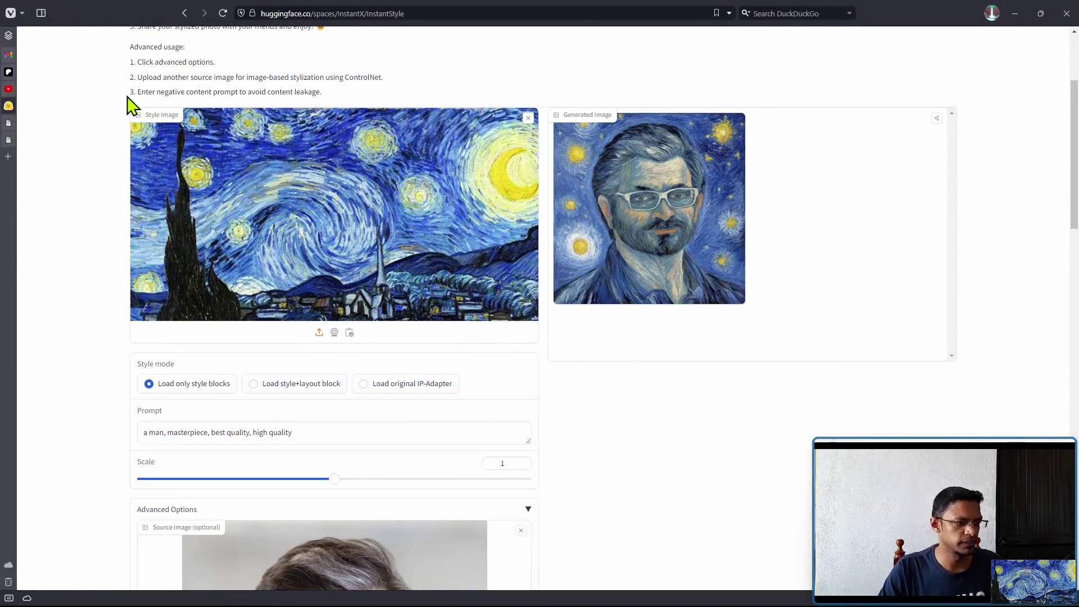
Capture the man's source photo from the Space, and paste the Starry Night capture into the IPAdapter's Load Image node in ComfyUI.
scroll(618, 298, "down", 7)
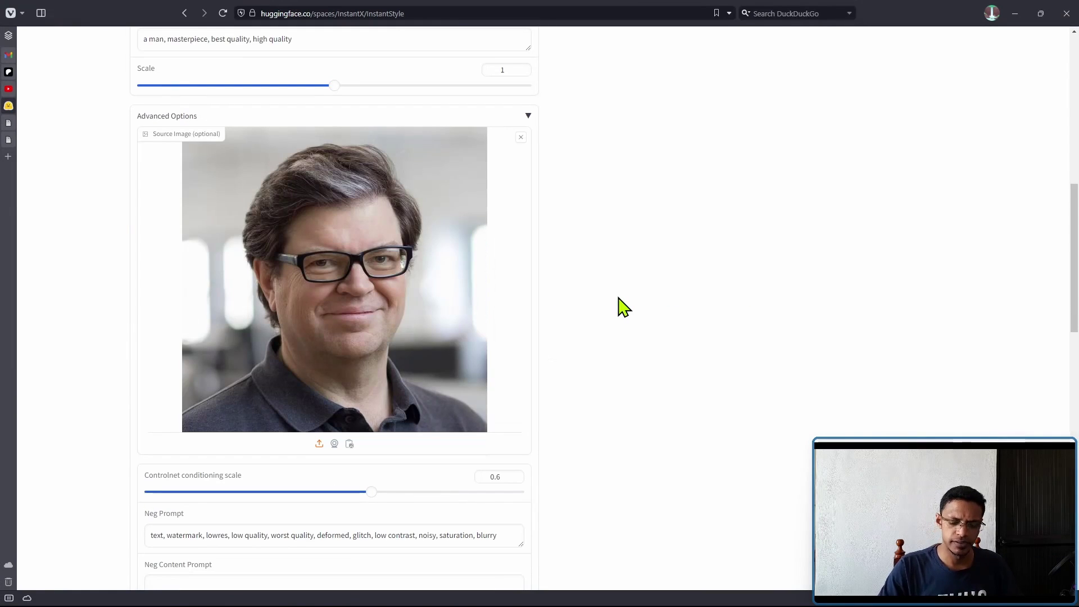
key("Print")
left_click_drag(197, 148, 469, 417)
key("ctrl+Tab")
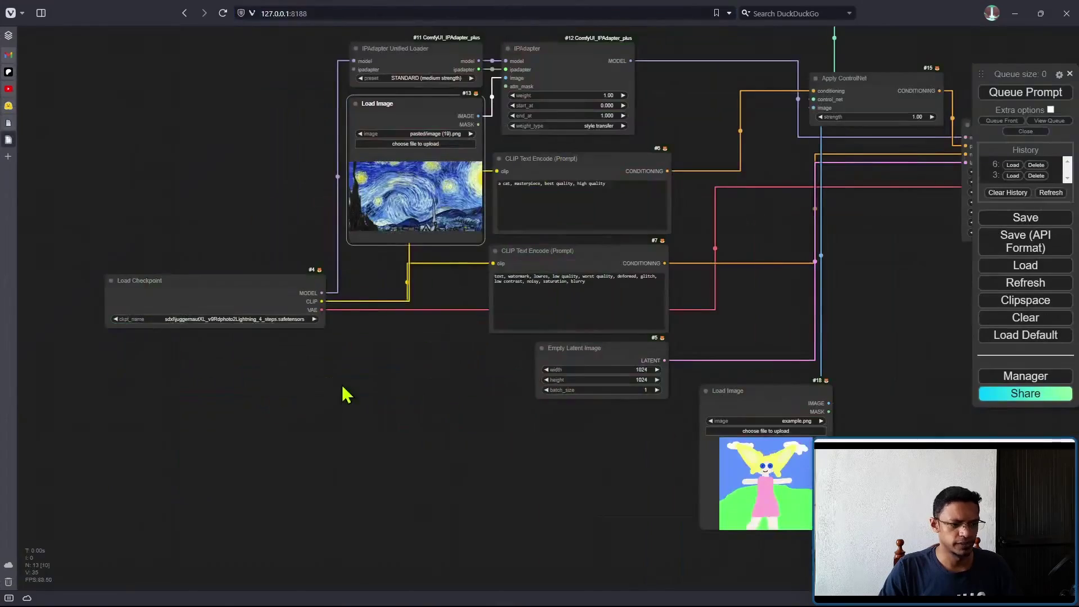
Copy the Space's negative prompt into the workflow's negative CLIP Text Encode node.
key("ctrl+Tab")
left_click(506, 310)
key("ctrl+a")
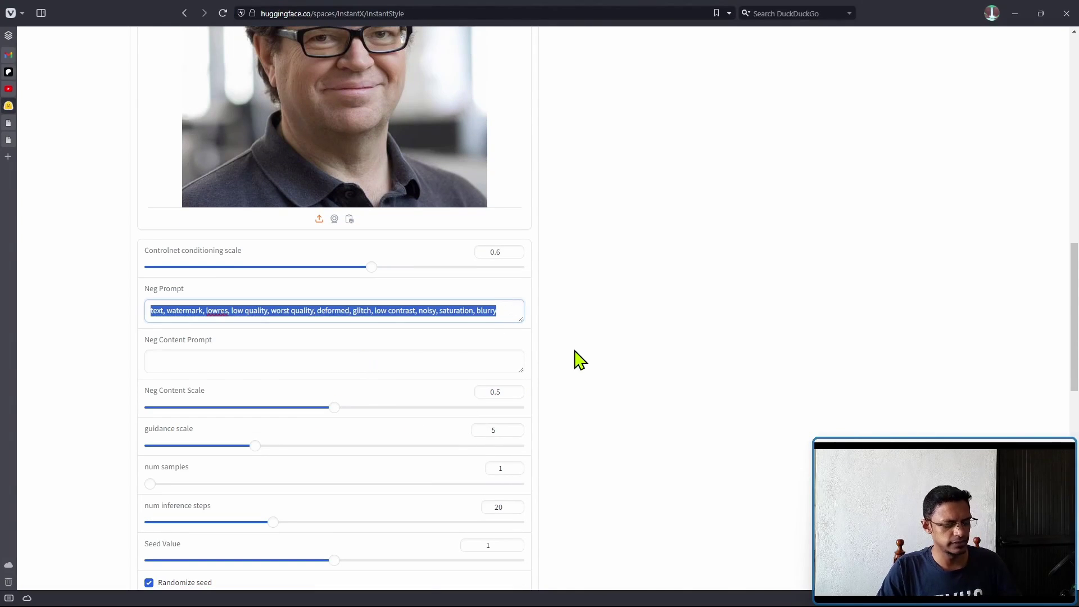
key("ctrl+Tab")
Copy the Space's prompt "a man, masterpiece, best quality, high quality" into the positive prompt node, and paste the man's photo into the ControlNet's Load Image node.
left_click(8, 105)
scroll(428, 376, "up", 5)
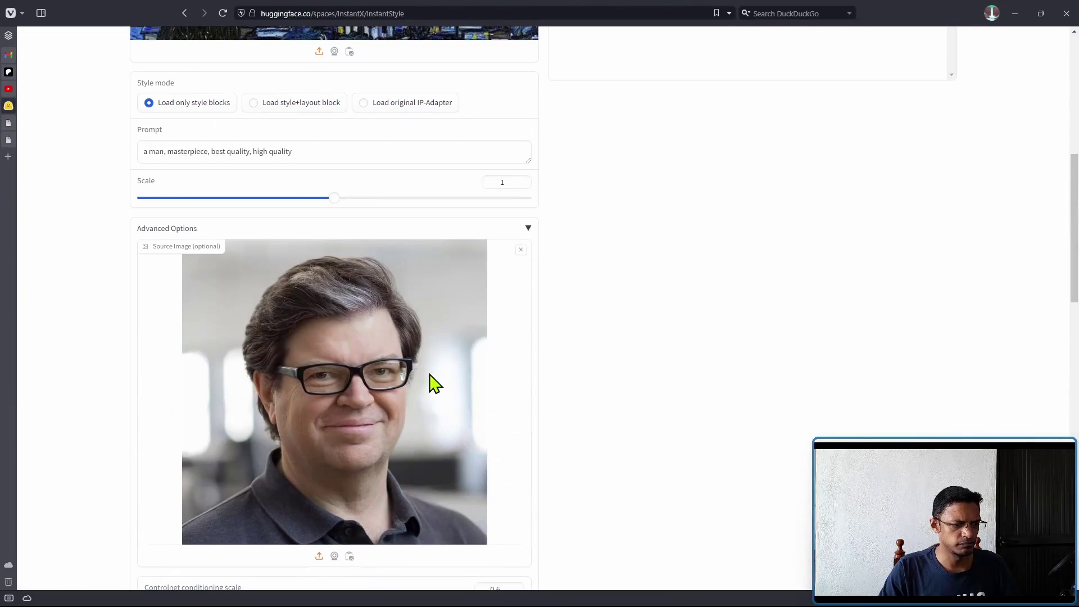
left_click(308, 155)
key("ctrl+a")
key("ctrl+Tab")
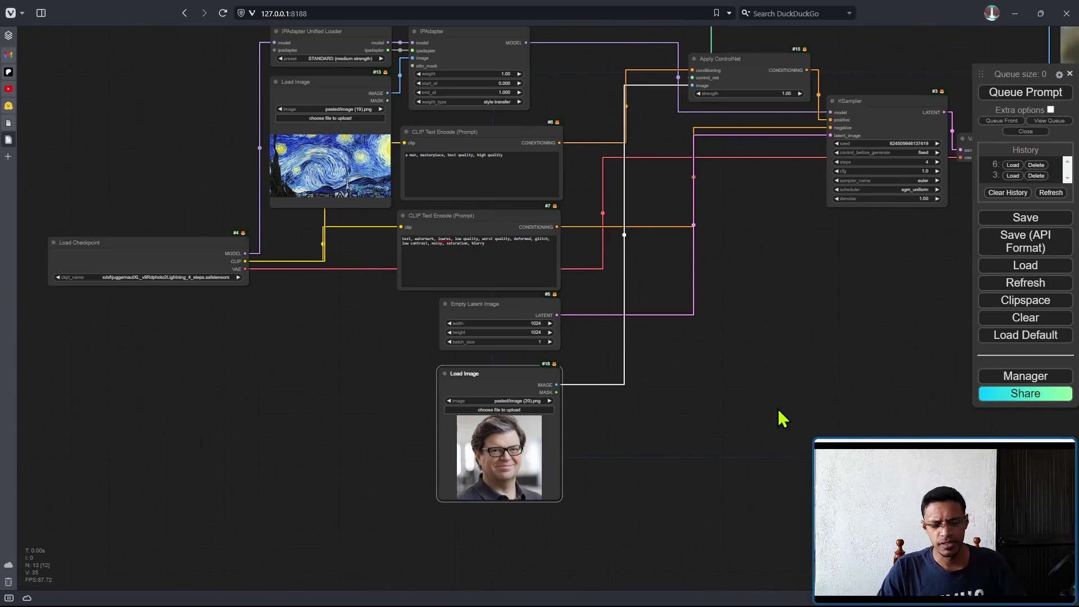
Add a Canny Edge preprocessor node fed by the image output of the man's Load Image node.
scroll(742, 225, "up", 3)
left_click_drag(742, 225, 690, 447)
scroll(702, 412, "down", 1)
left_click_drag(588, 141, 605, 152)
left_click_drag(692, 503, 706, 143)
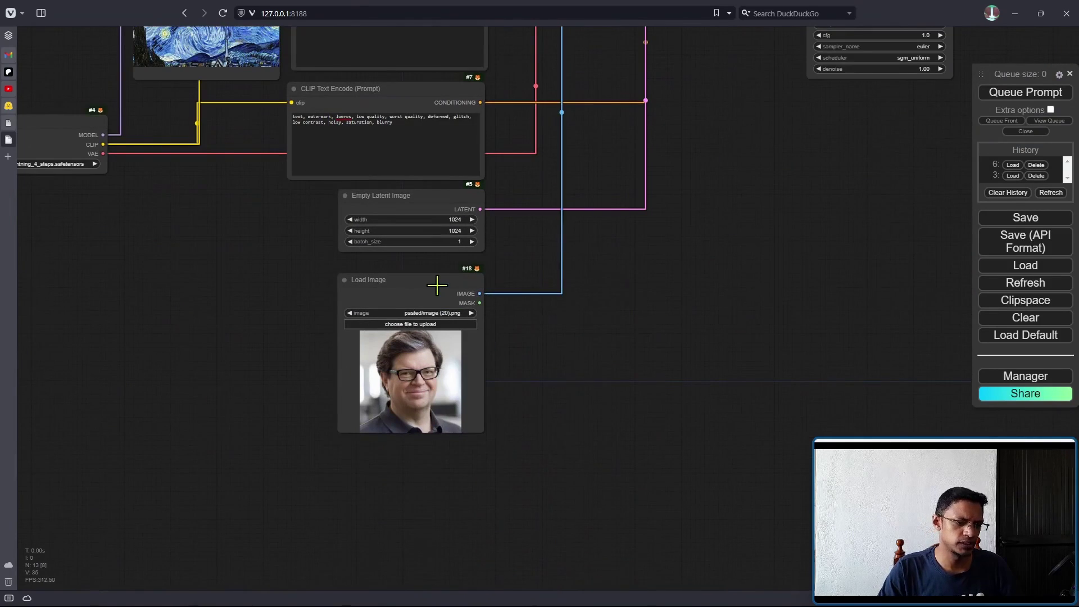
mouse_move(437, 285)
left_mouse_down()
mouse_move(450, 299)
mouse_move(437, 285)
left_mouse_up()
scroll(498, 343, "up", 3)
left_click_drag(498, 343, 493, 266)
mouse_move(410, 190)
left_mouse_down()
mouse_move(395, 188)
mouse_move(410, 190)
left_mouse_up()
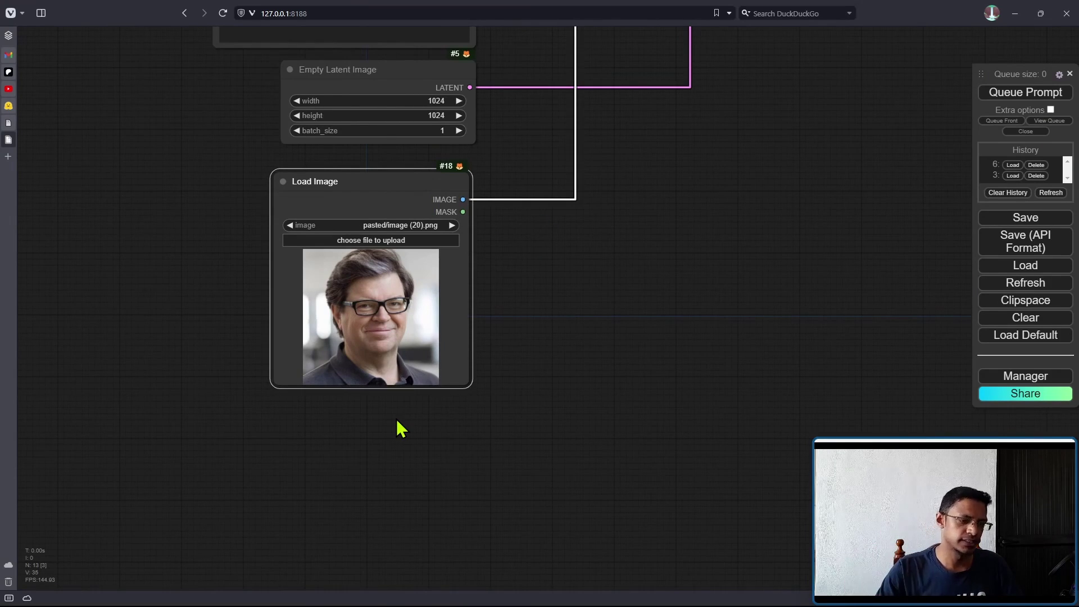
left_click_drag(449, 284, 395, 233)
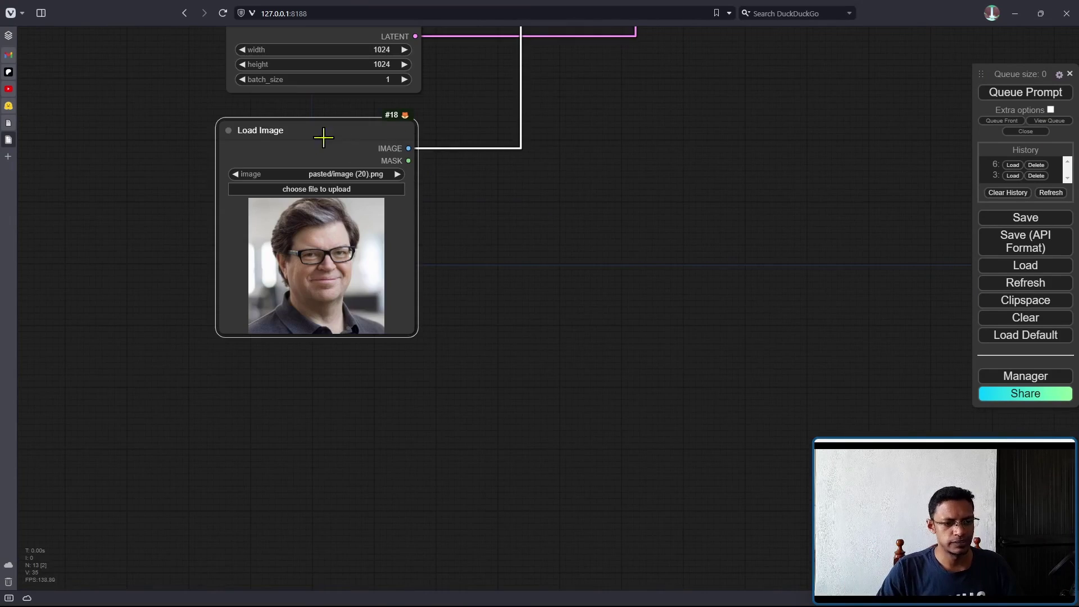
left_click_drag(598, 179, 407, 292)
left_click_drag(217, 261, 422, 251)
left_click(433, 266)
type("cann")
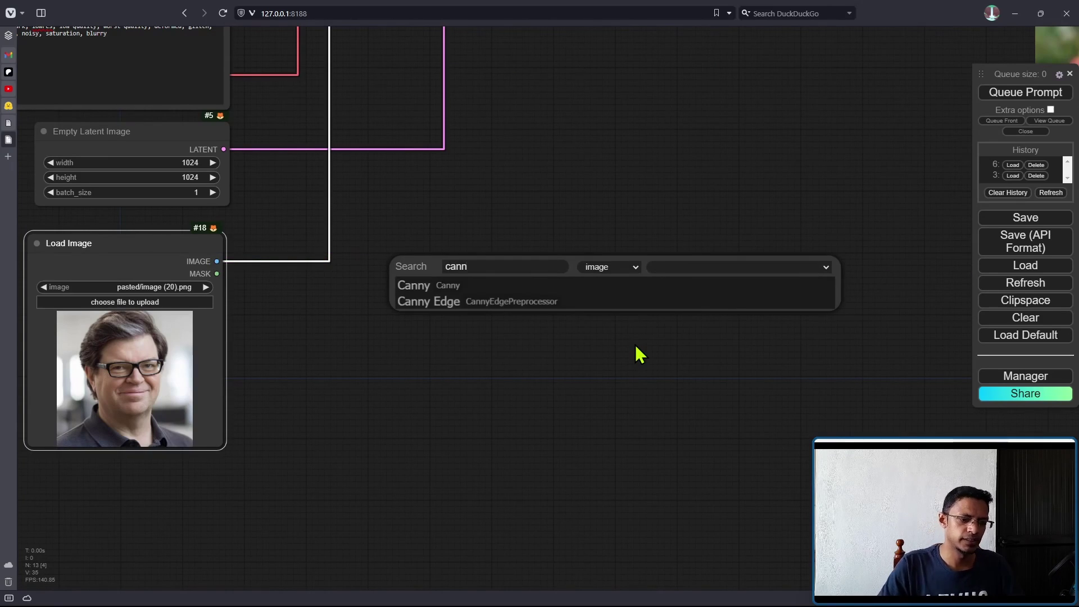
key("Down")
key("Return")
Set the Canny Edge node's resolution to 1024.
left_click_drag(579, 254, 452, 208)
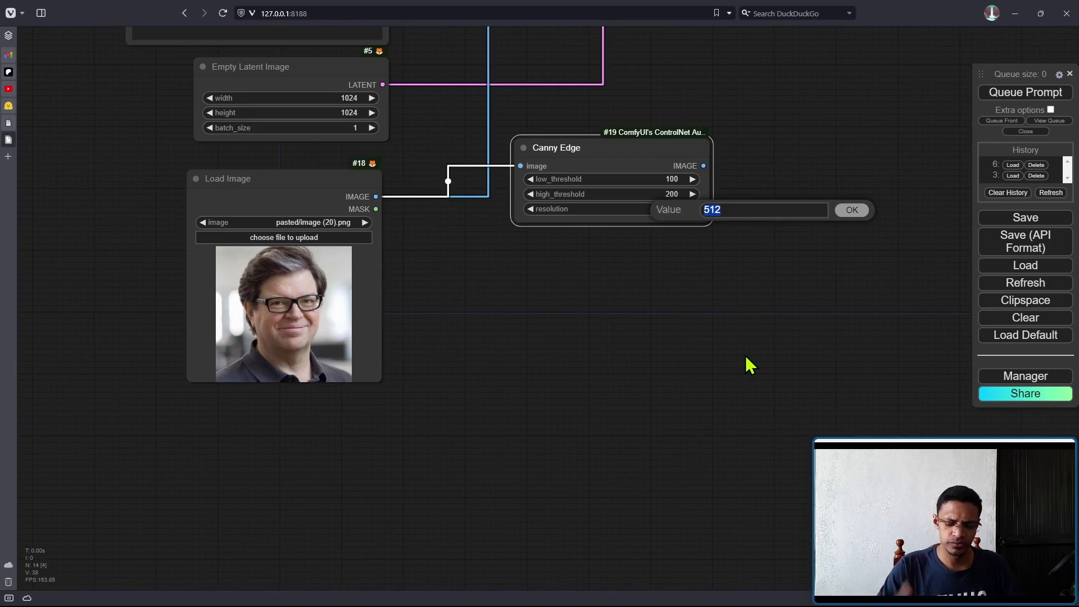
type("1024")
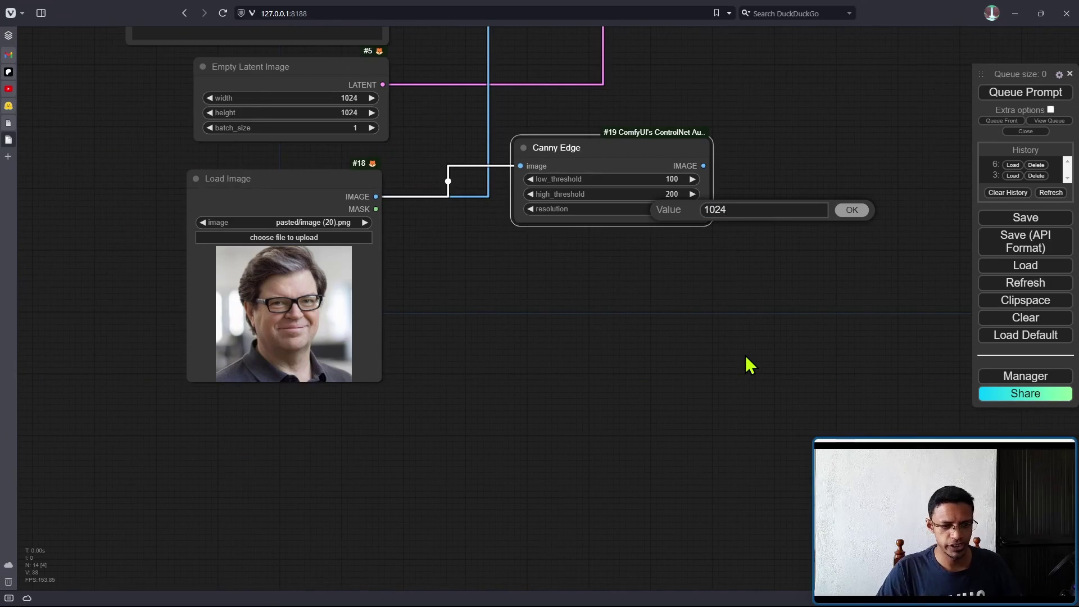
key("Return")
Add a Preview Image node connected to the Canny Edge node's image output.
scroll(748, 366, "down", 2)
left_click_drag(580, 261, 674, 339)
left_click(704, 425)
left_click_drag(747, 349, 715, 354)
left_click_drag(748, 203, 617, 415)
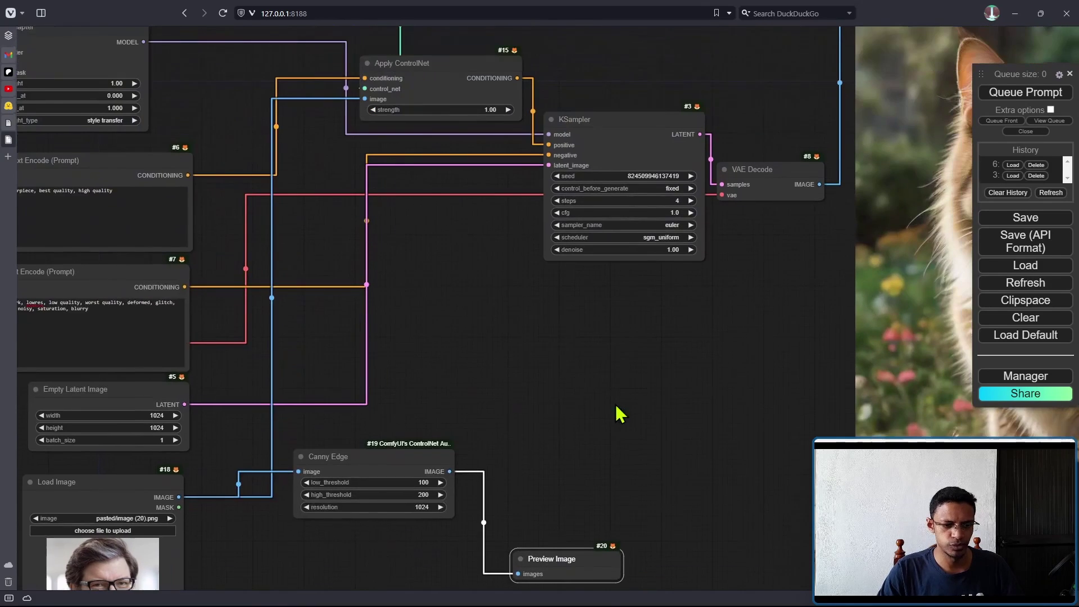
Move the Canny Edge node closer to Apply ControlNet and connect its output to Apply ControlNet's image input.
left_click_drag(413, 476, 371, 433)
left_click_drag(459, 242, 610, 286)
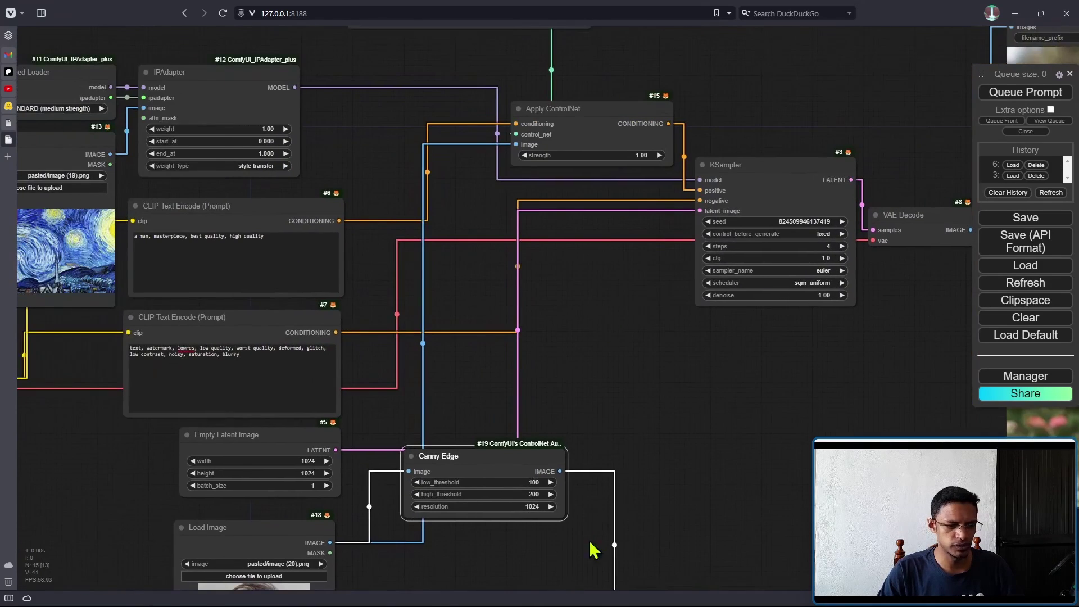
left_click_drag(565, 471, 516, 145)
left_click_drag(591, 126, 680, 103)
Rearrange the graph with the IPAdapter group above the prompt nodes and the portrait, Canny and ControlNet nodes together below them.
scroll(748, 392, "down", 8)
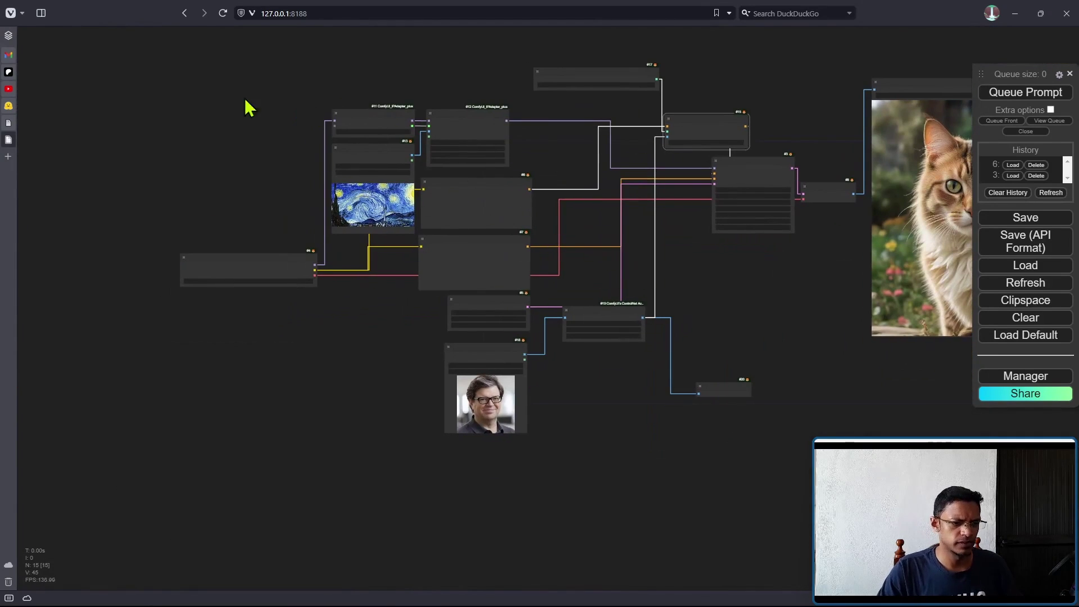
left_click_drag(196, 41, 504, 509)
left_click_drag(495, 242, 355, 233)
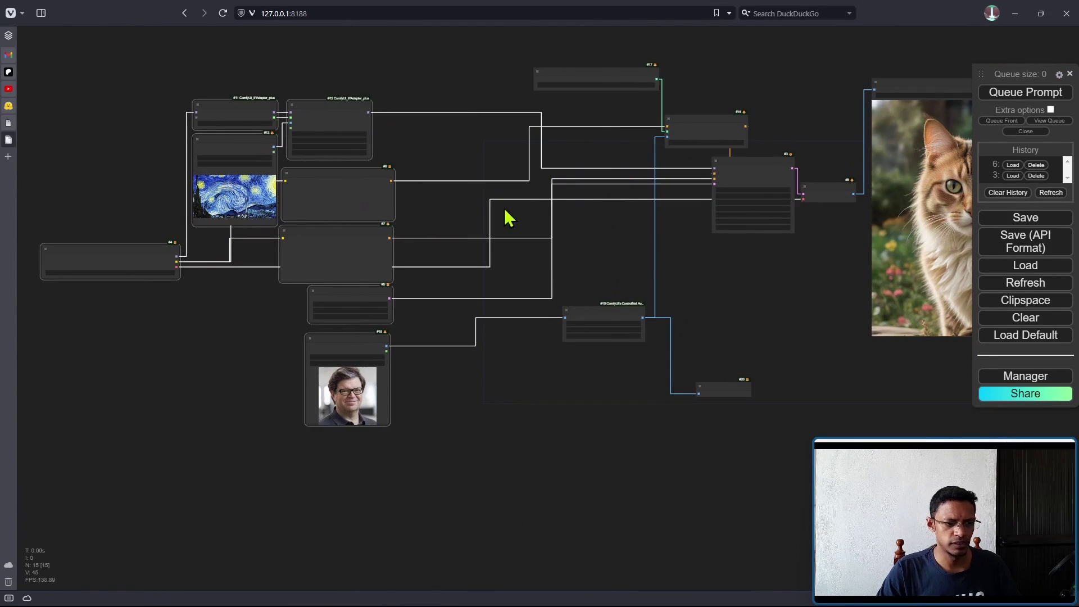
scroll(638, 142, "down", 1)
left_click_drag(627, 309, 483, 405)
left_click_drag(618, 87, 509, 349)
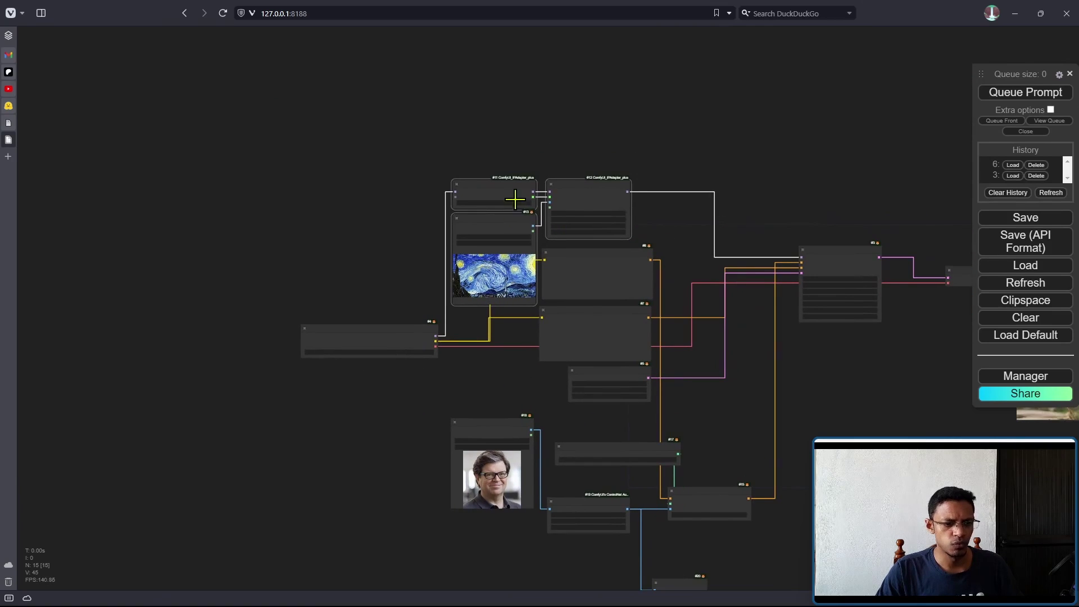
left_click_drag(512, 191, 509, 94)
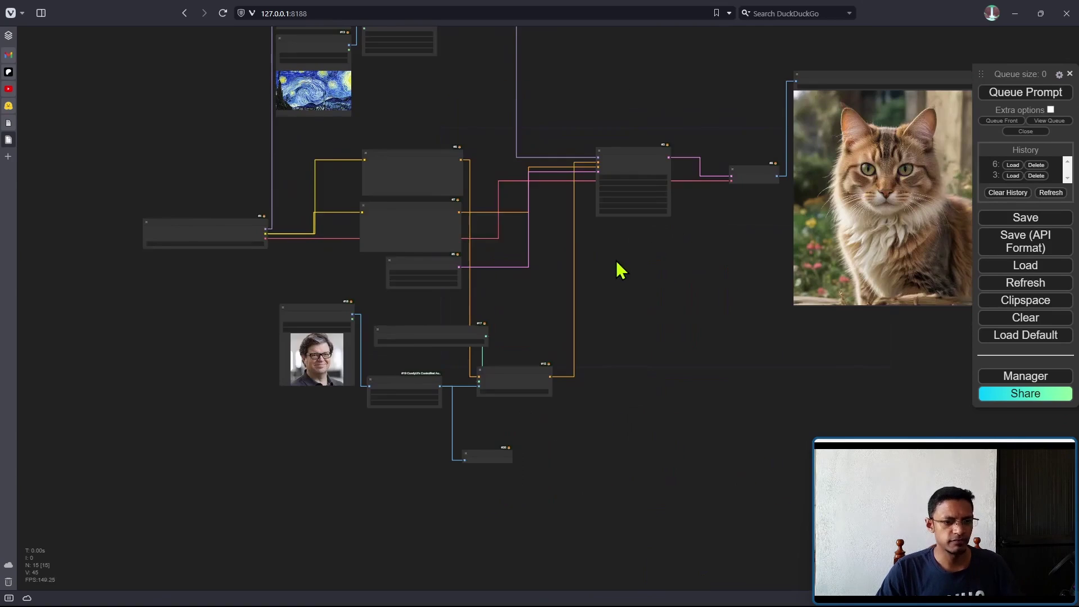
Queue the prompt to generate the Starry Night-styled portrait with the Canny ControlNet.
scroll(656, 275, "down", 1)
left_click_drag(655, 275, 572, 288)
scroll(603, 281, "down", 1)
scroll(453, 292, "up", 6)
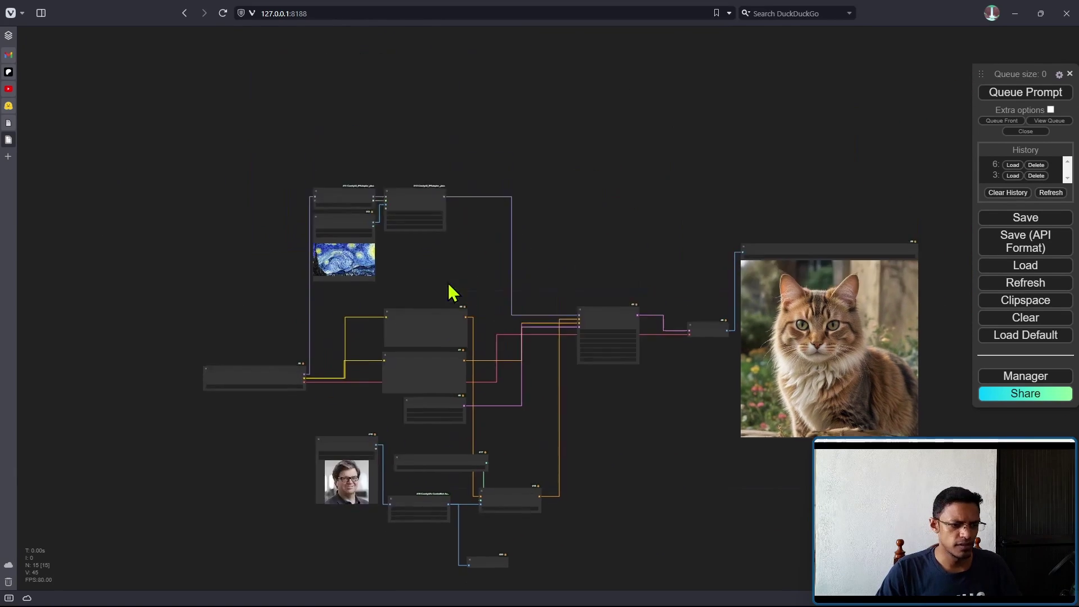
left_click_drag(361, 298, 364, 331)
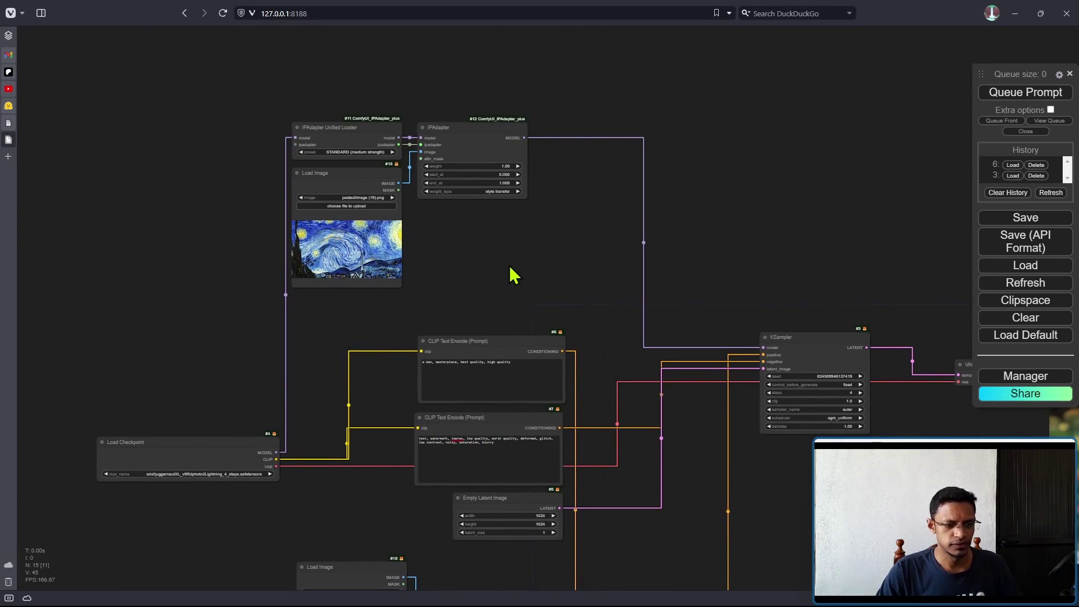
scroll(514, 254, "down", 6)
left_click_drag(520, 254, 512, 64)
scroll(504, 306, "up", 4)
scroll(503, 306, "up", 3)
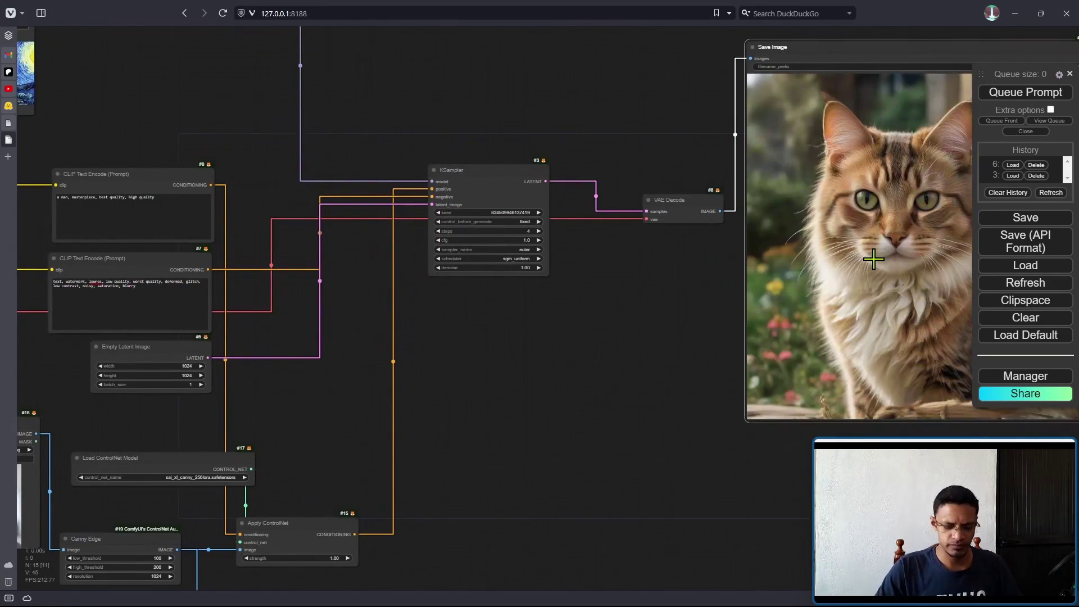
left_click(1026, 95)
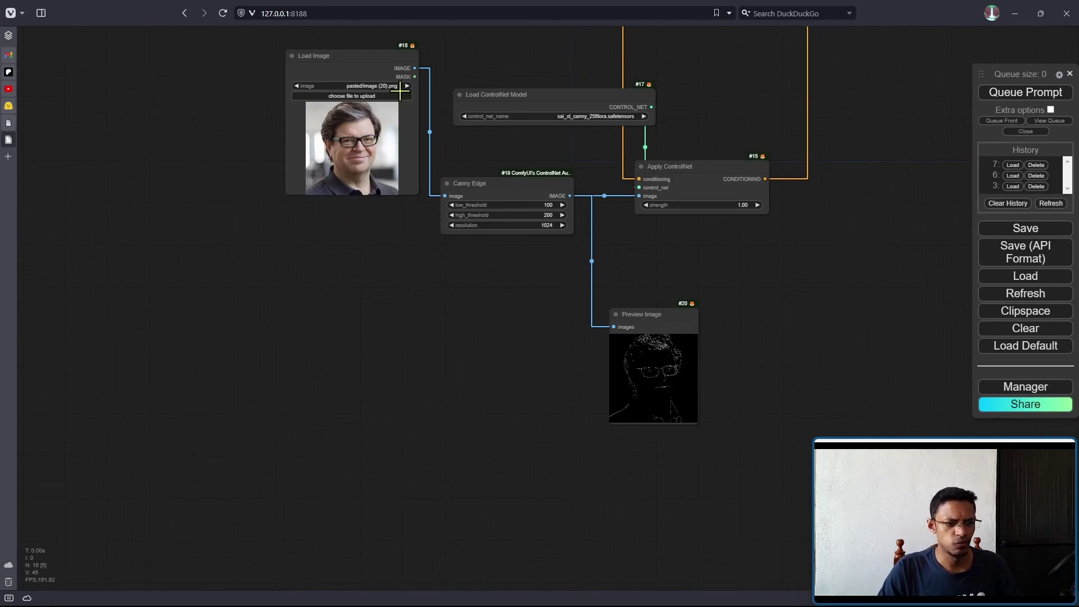
Enlarge the Preview Image node and inspect the Canny edge map and the Save Image output.
left_click_drag(734, 363, 703, 116)
scroll(686, 208, "up", 8)
left_click_drag(621, 154, 780, 452)
scroll(871, 273, "down", 6)
left_click_drag(854, 369, 810, 426)
scroll(535, 294, "down", 4)
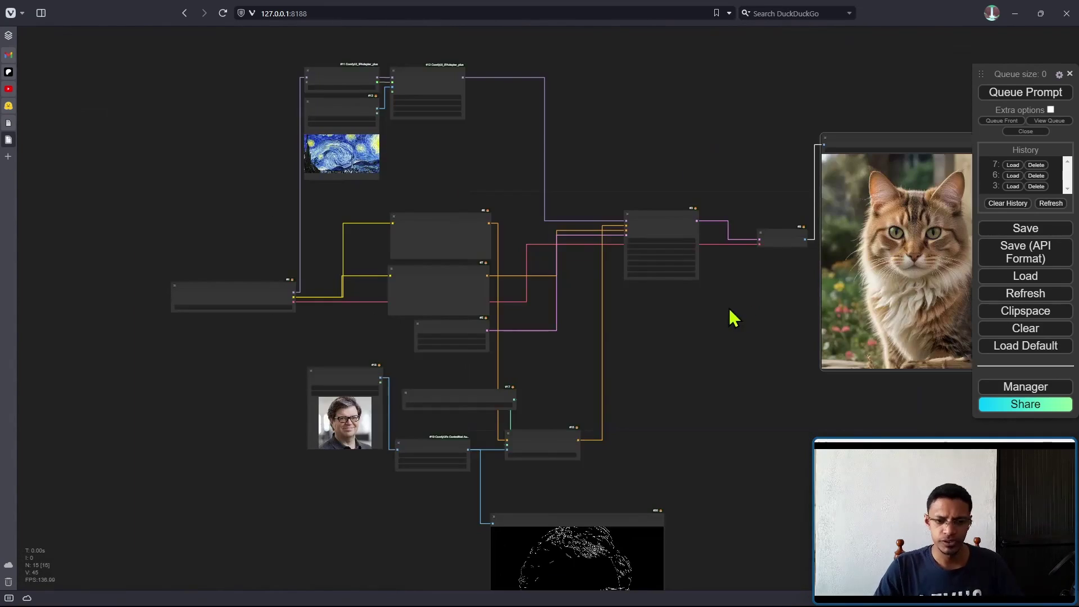
left_click_drag(927, 244, 634, 249)
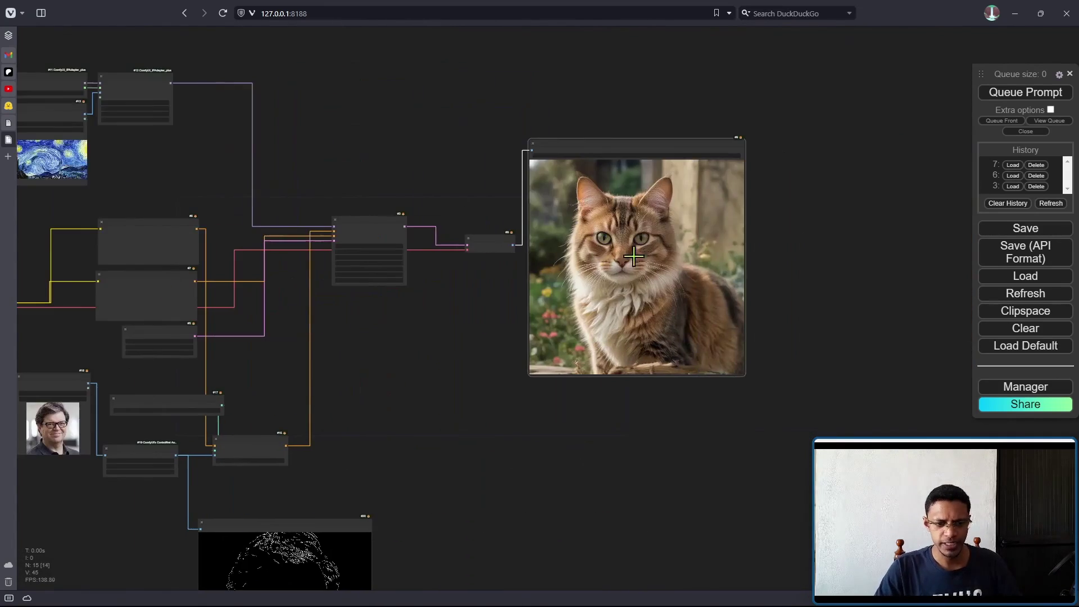
scroll(634, 249, "up", 6)
scroll(279, 346, "down", 7)
Enlarge the Starry Night and portrait Load Image nodes and place them beside the Save Image output for comparison.
left_click_drag(231, 396, 599, 371)
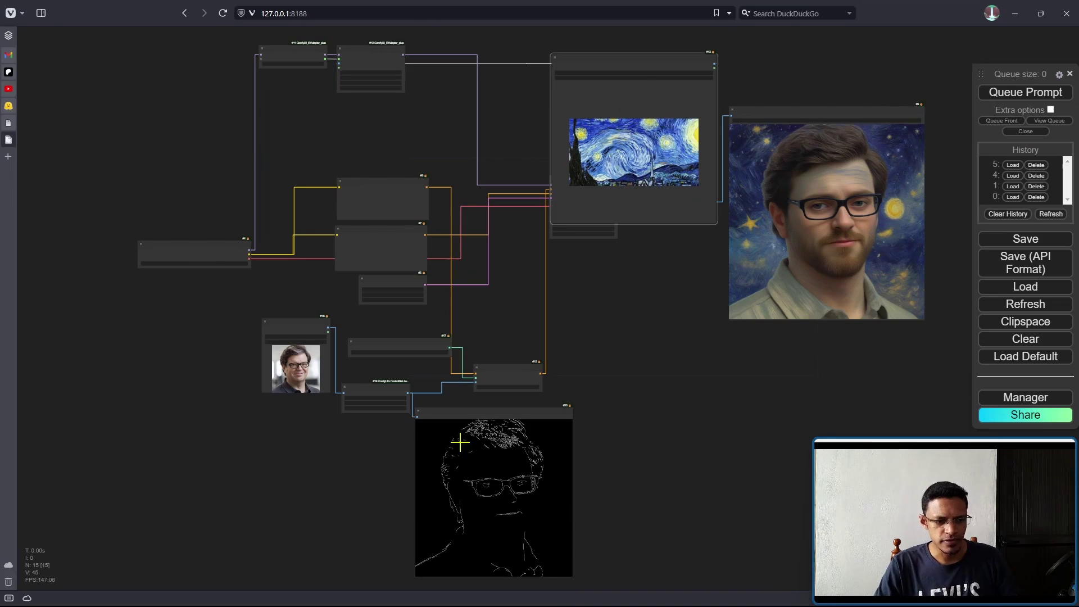
left_click(291, 336)
left_click(316, 348)
left_click_drag(291, 322, 605, 252)
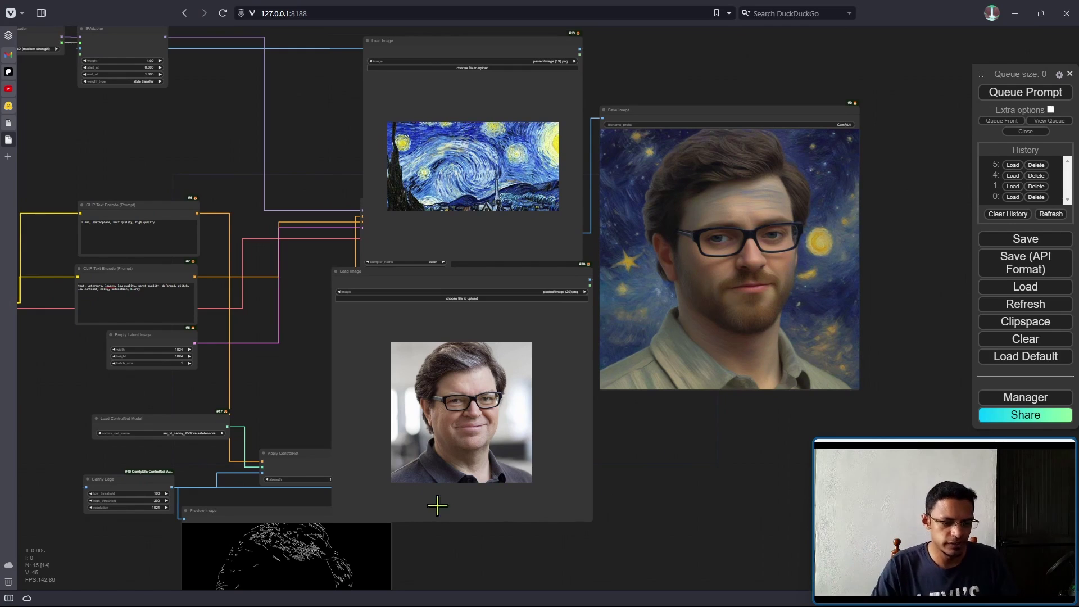
left_click(482, 276)
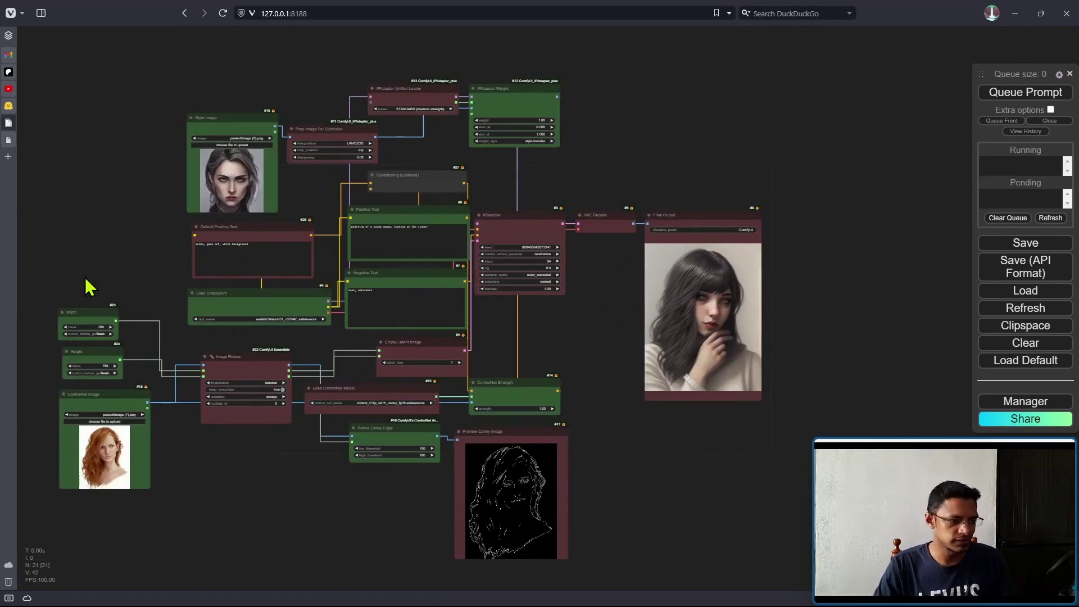
Examine the prebuilt color-coded workflow, especially its Width, Height, Image Resize and ControlNet Image nodes.
scroll(320, 278, "up", 9)
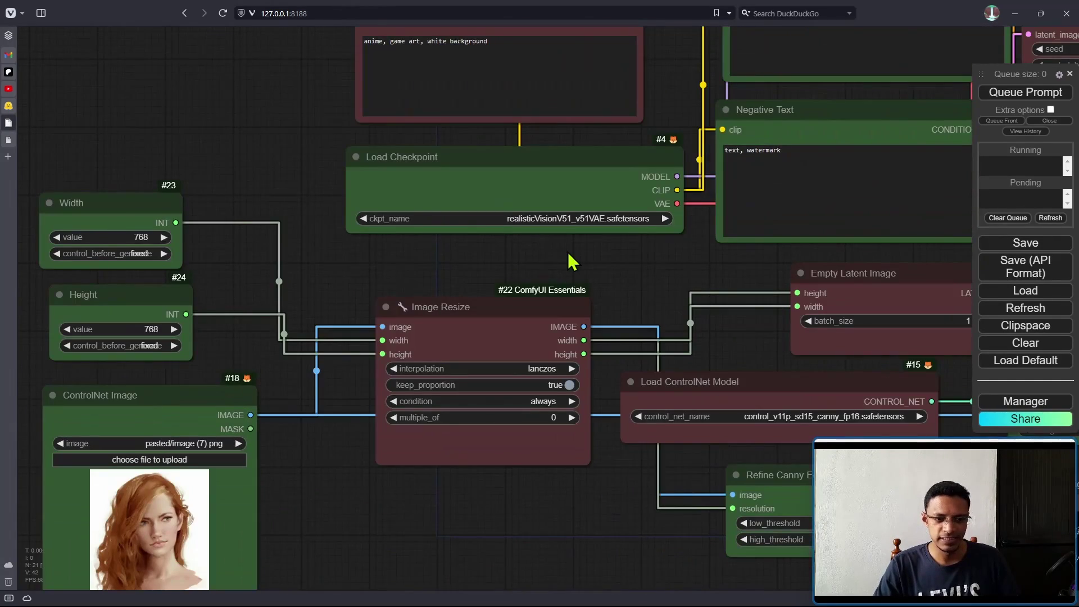
scroll(571, 259, "down", 9)
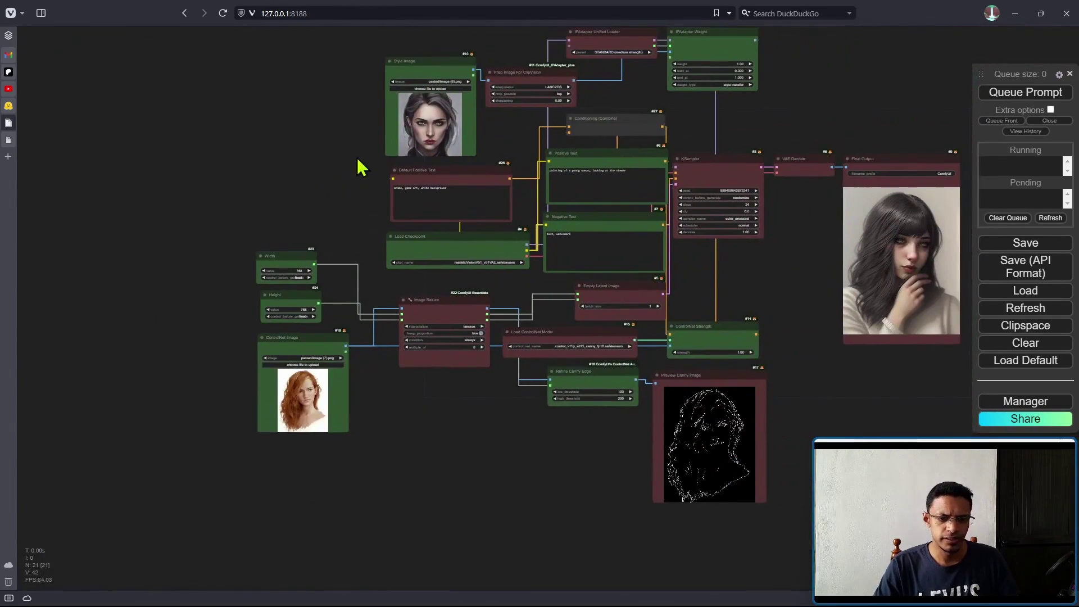
left_click_drag(356, 151, 280, 191)
scroll(313, 193, "up", 2)
scroll(303, 193, "down", 2)
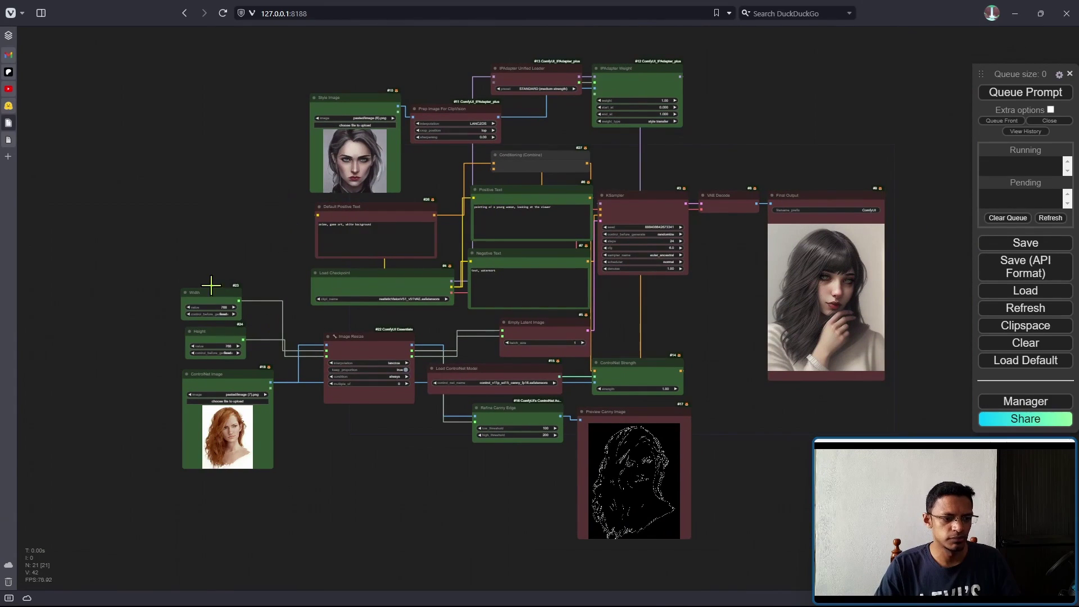
left_click_drag(209, 287, 414, 205)
scroll(473, 221, "up", 4)
scroll(473, 221, "up", 3)
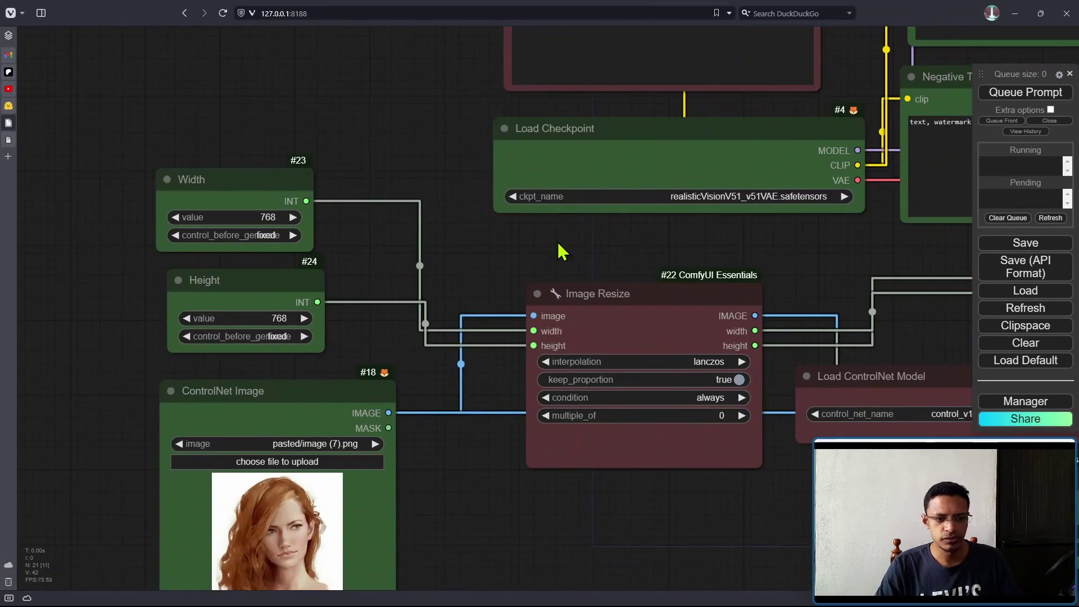
Reposition the Width and Height nodes, lining them up above the ControlNet Image node.
left_click_drag(223, 181, 272, 160)
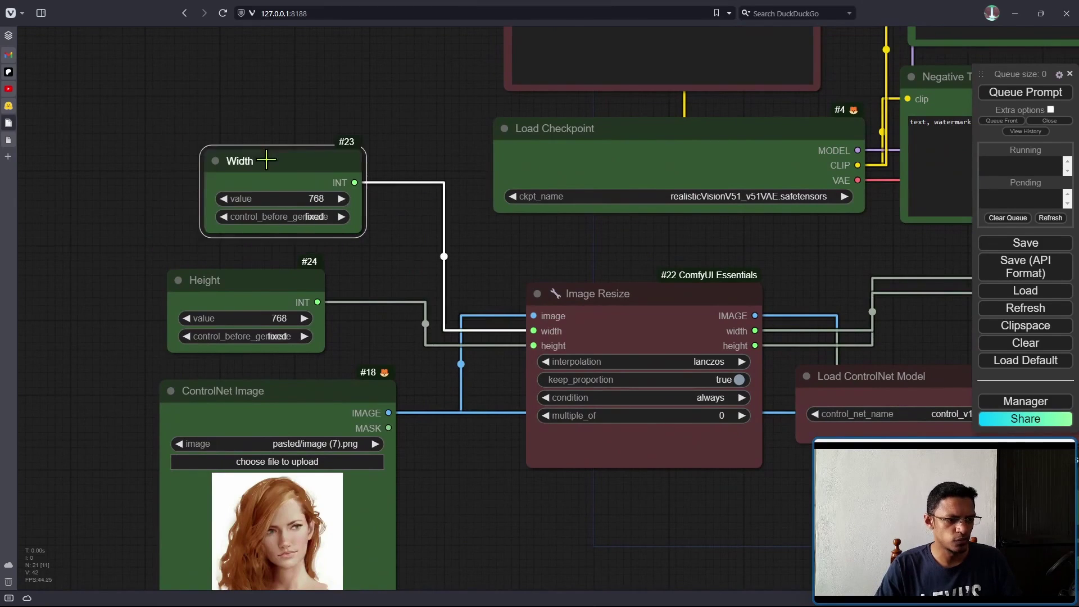
left_click_drag(266, 281, 318, 280)
left_click_drag(296, 172, 266, 178)
left_click_drag(285, 262, 240, 261)
scroll(369, 317, "down", 4)
left_click_drag(383, 322, 381, 345)
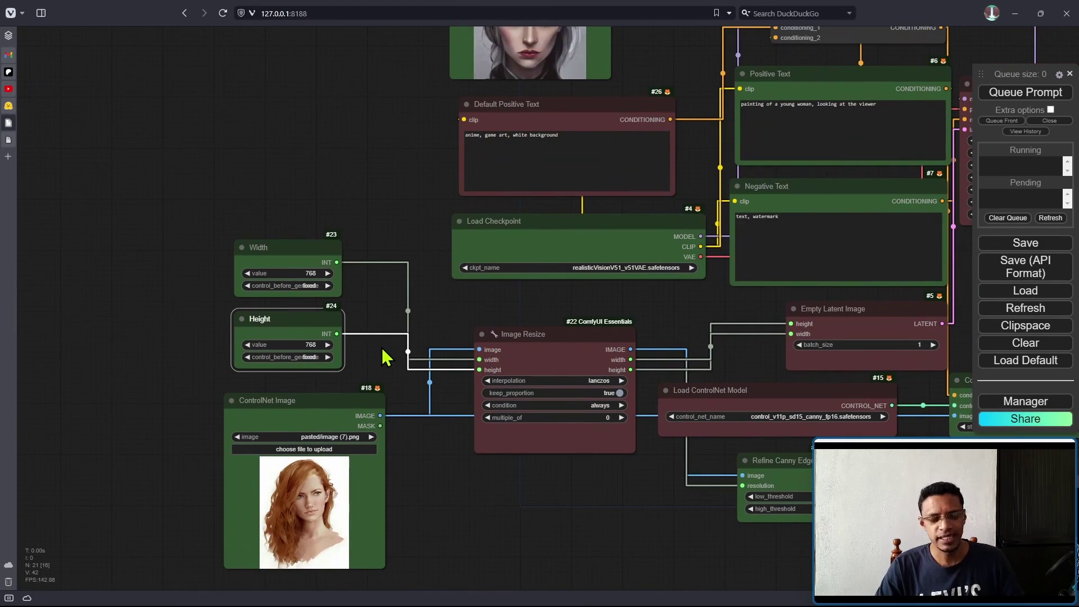
Set the Width and Height node values to 1024 each.
left_click(296, 273)
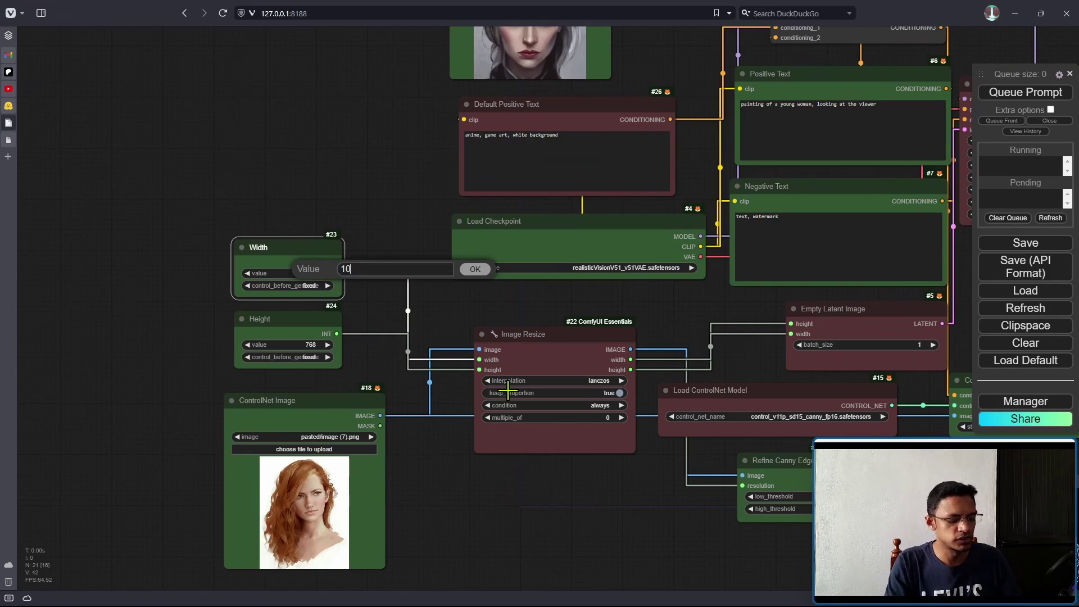
left_click(475, 268)
left_click(309, 344)
type("1024")
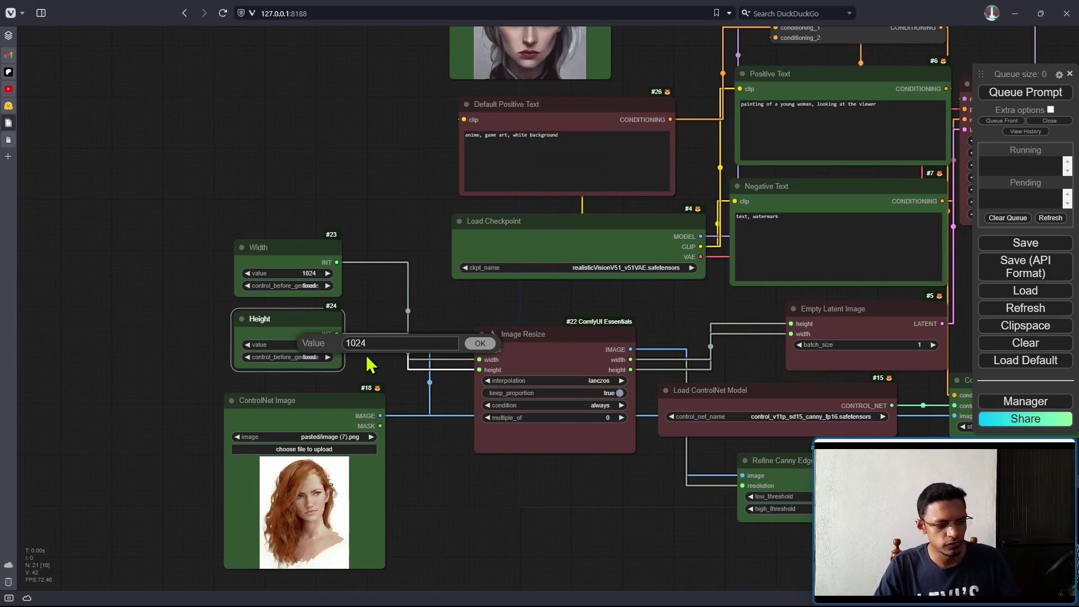
key("Return")
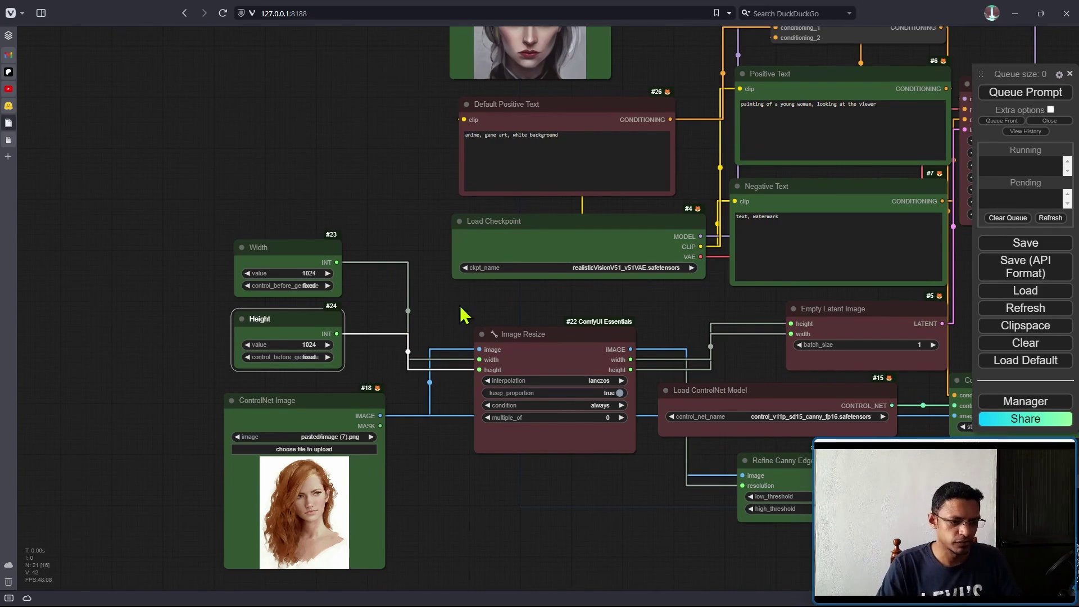
Examine the workflow's prompt and Conditioning (Combine) nodes, sampler chain, and Width and Height inputs into Image Resize.
left_click_drag(472, 310, 422, 267)
left_click_drag(353, 121, 303, 355)
scroll(584, 269, "down", 4)
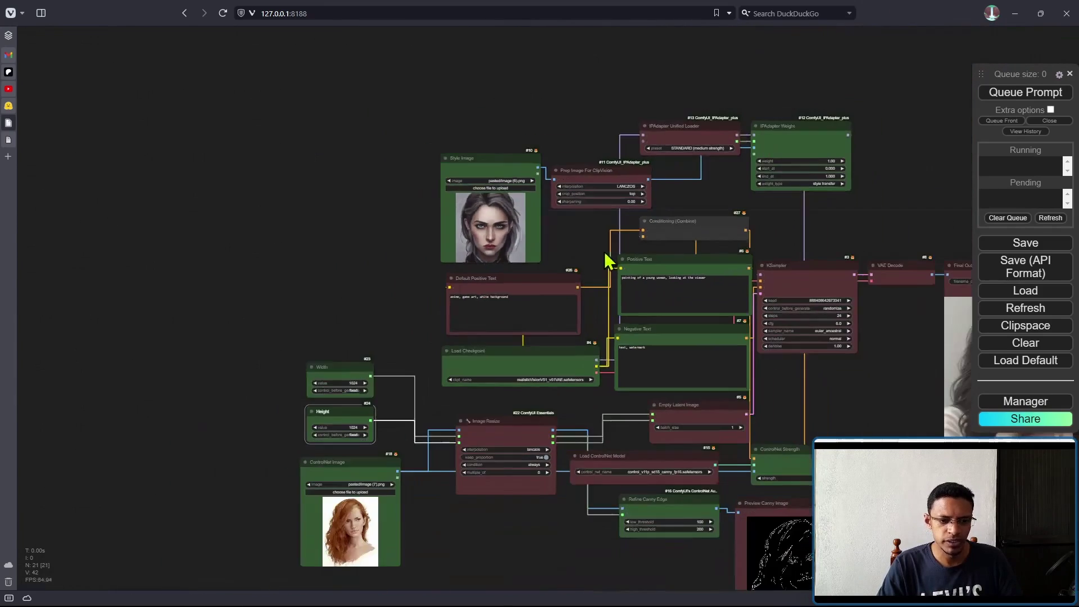
scroll(611, 265, "up", 10)
left_click_drag(614, 214, 534, 166)
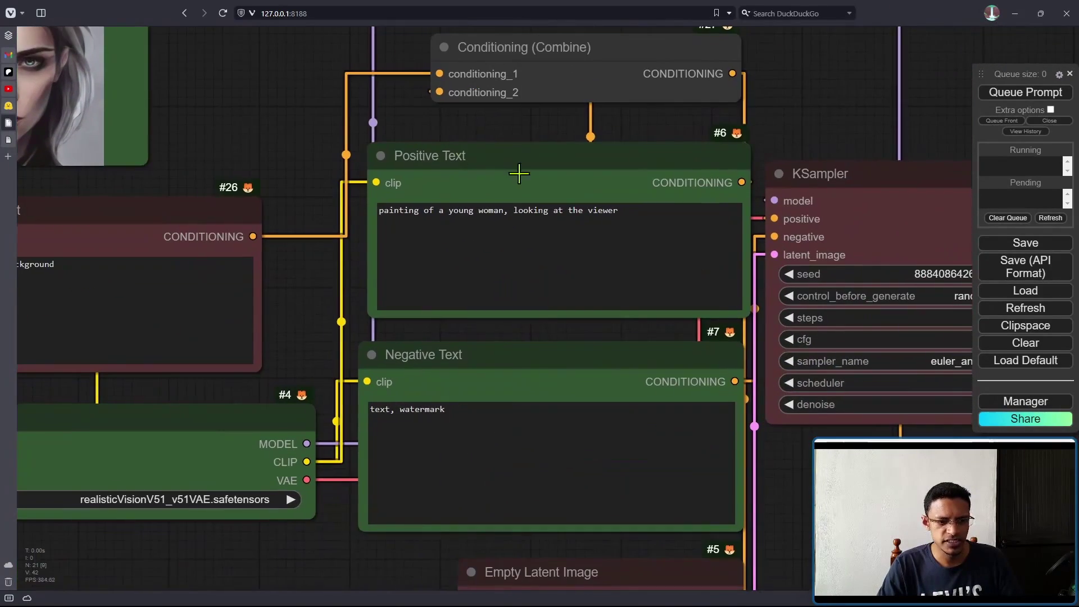
scroll(750, 163, "down", 10)
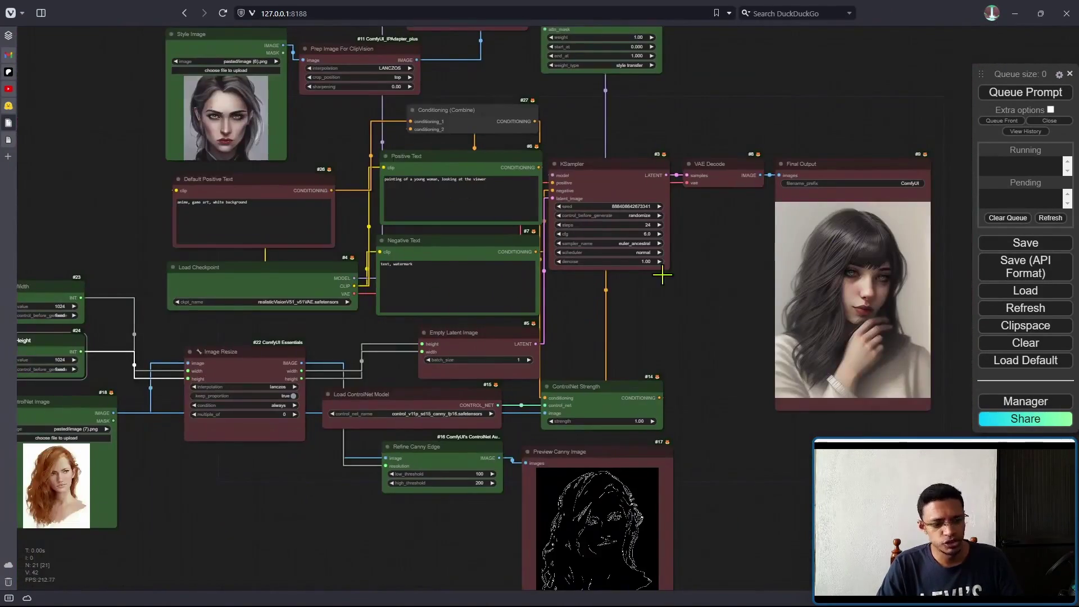
scroll(565, 315, "up", 2)
scroll(553, 284, "up", 7)
left_click_drag(540, 277, 444, 203)
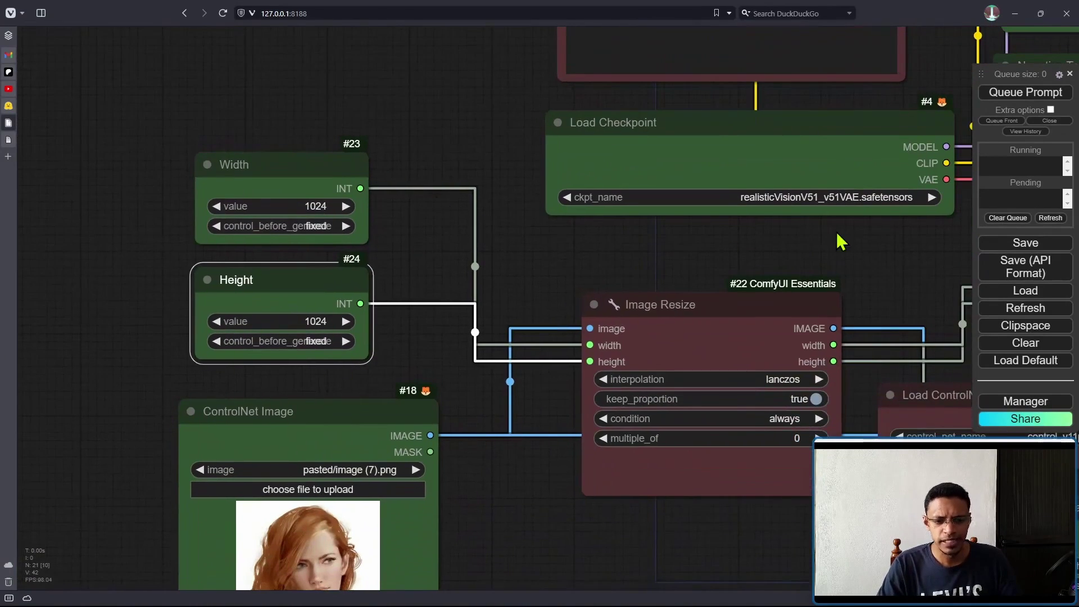
scroll(383, 239, "up", 4)
left_click_drag(382, 239, 482, 199)
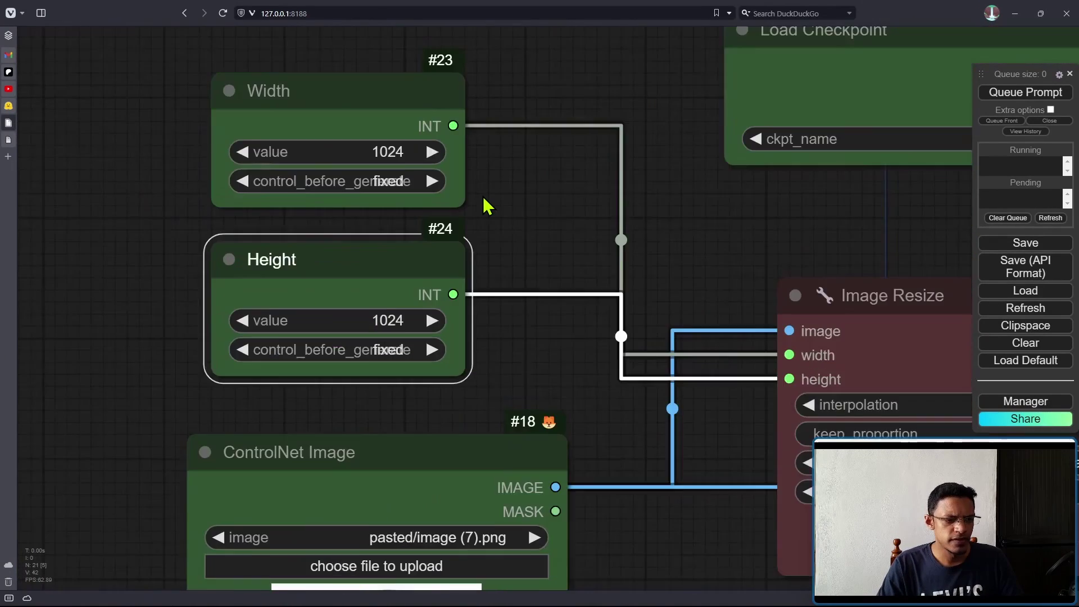
Set the Width and Height node values to 768 each.
scroll(481, 199, "down", 4)
left_click_drag(590, 461, 588, 266)
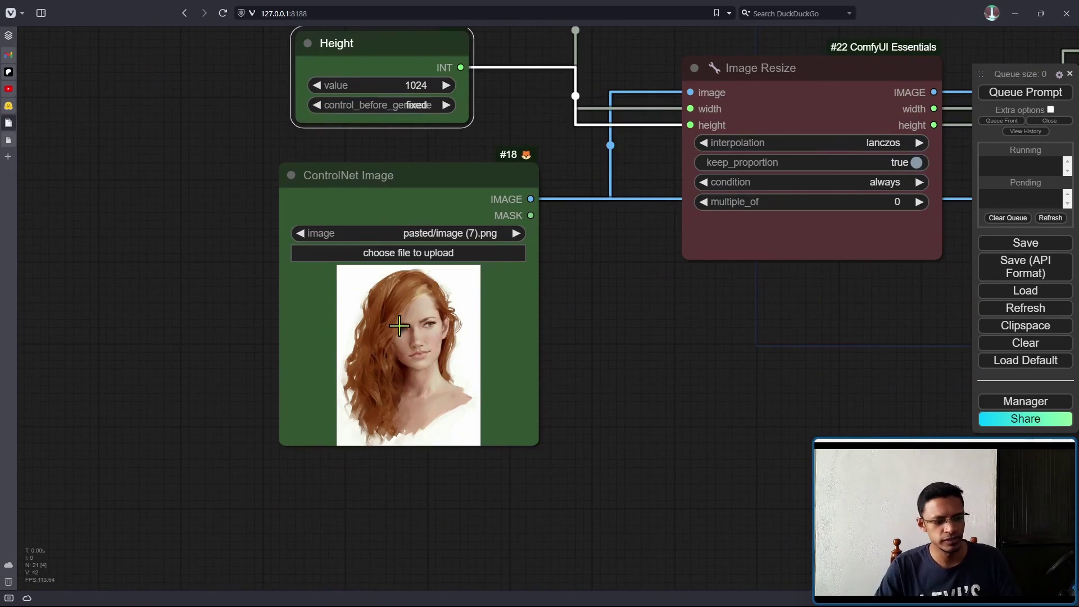
left_click_drag(616, 276, 603, 433)
left_click_drag(541, 257, 541, 293)
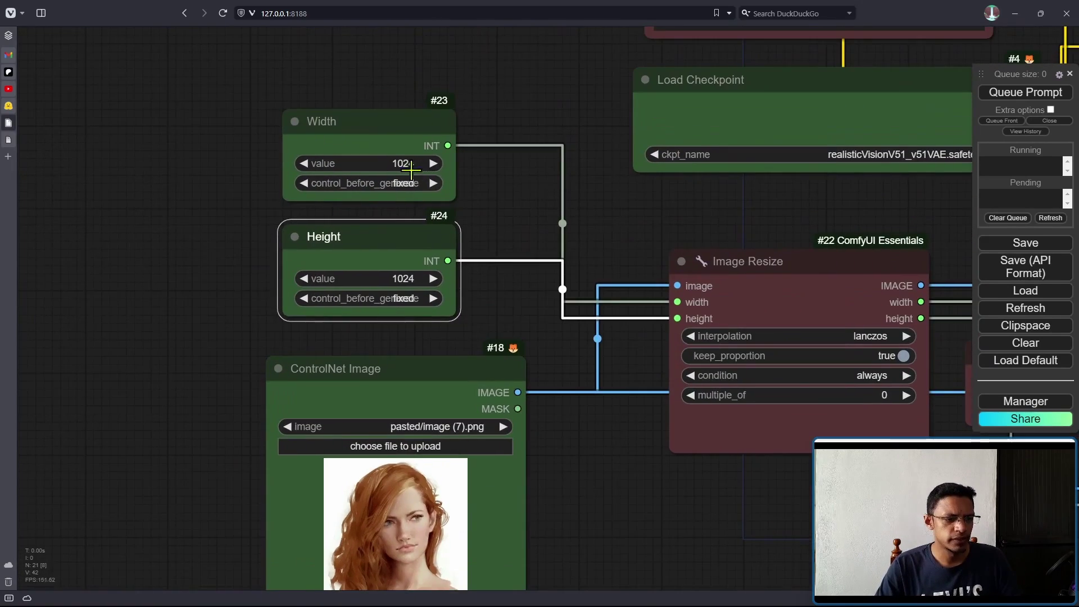
left_click(413, 164)
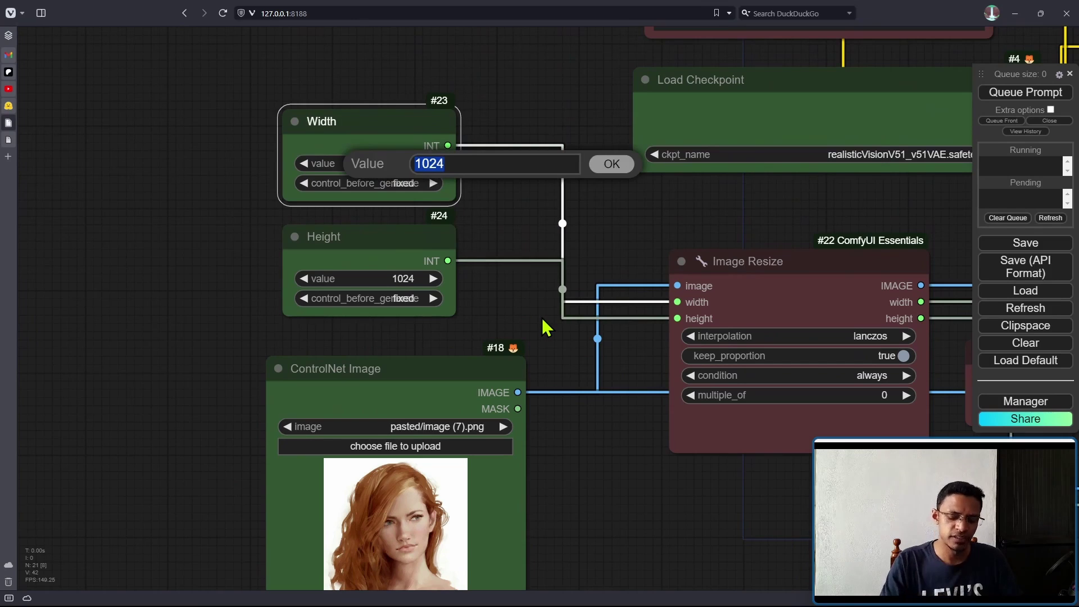
type("68")
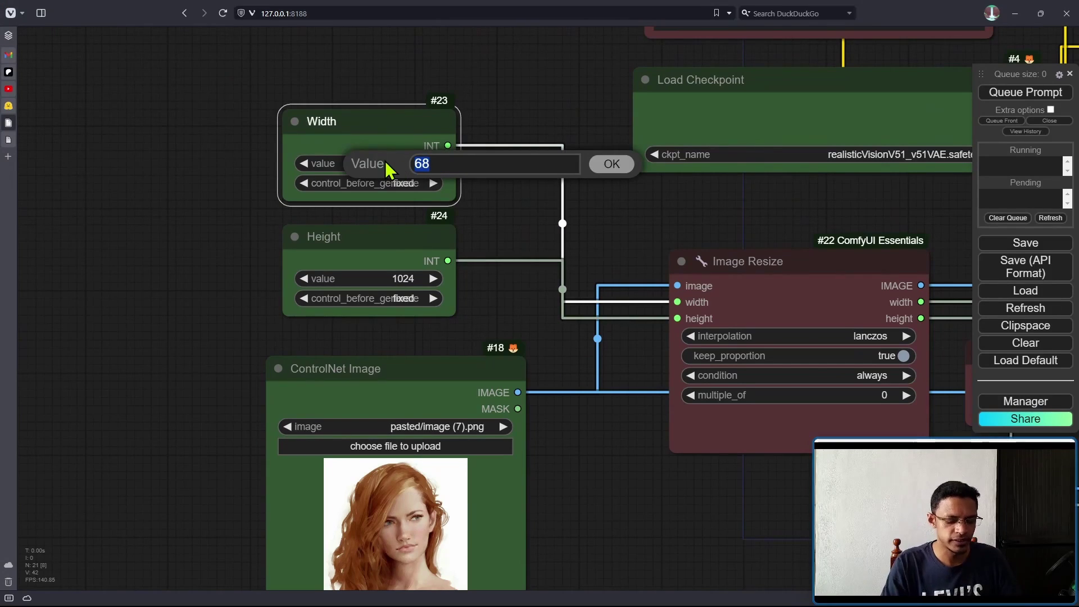
type("768")
key("Return")
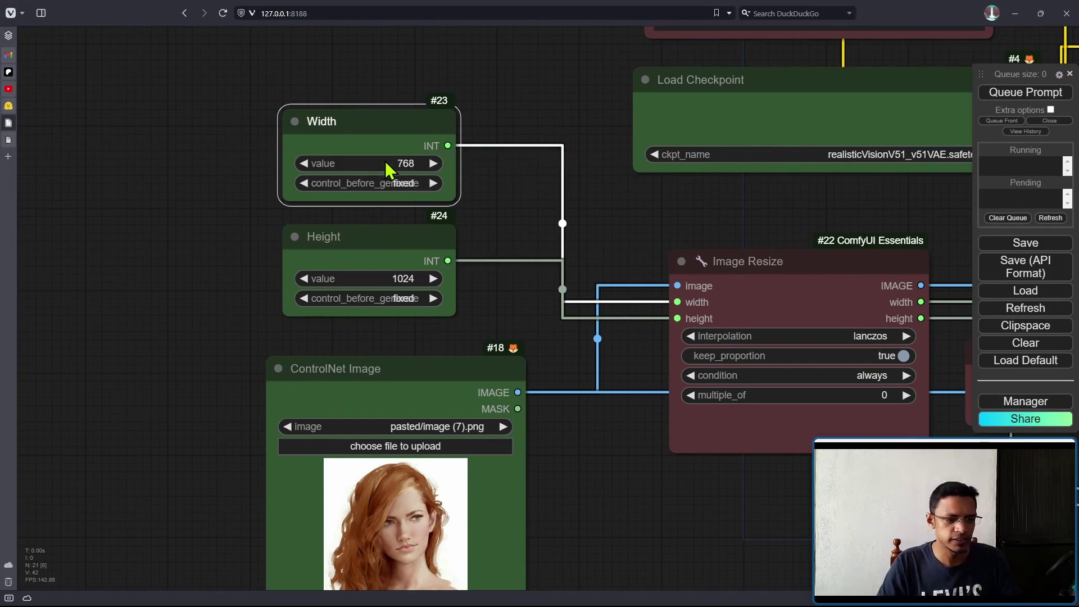
left_click(414, 279)
type("768")
key("Return")
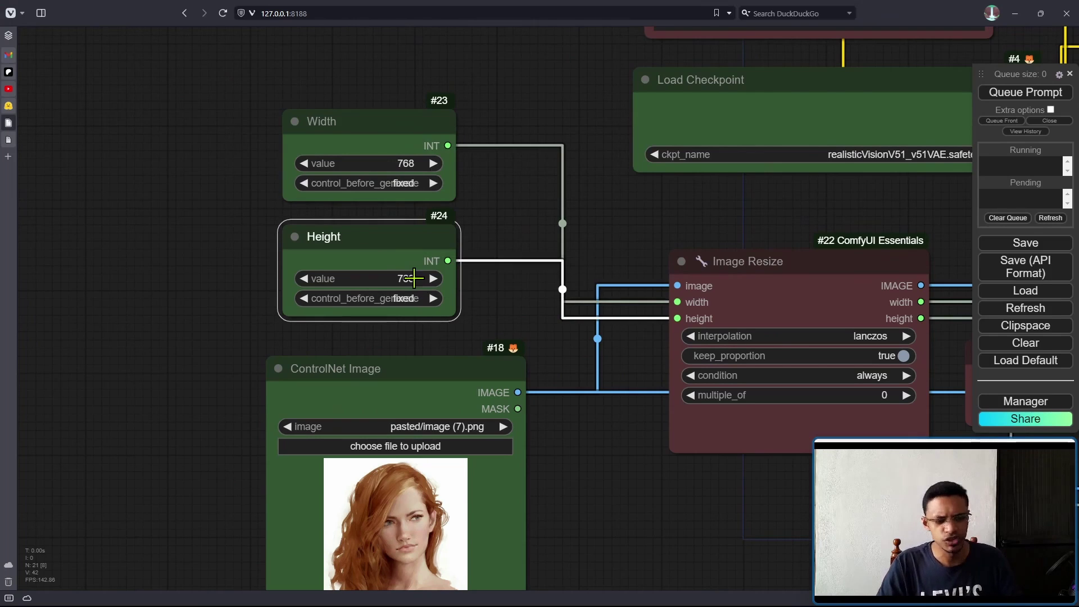
left_click(523, 205)
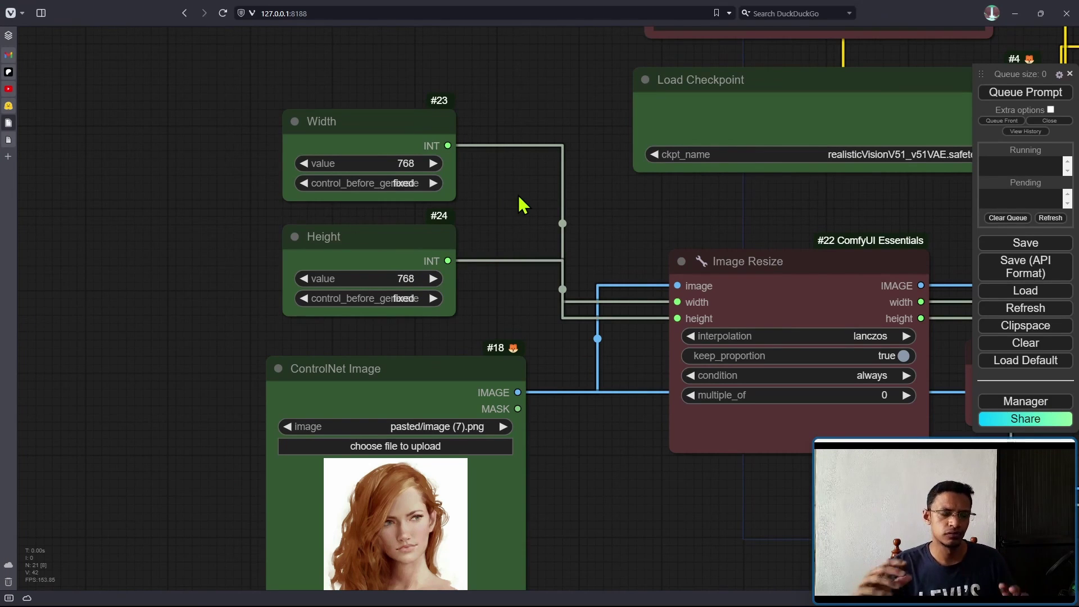
Examine how the Width and Height nodes feed Image Resize, and how its outputs reach Empty Latent Image and Refine Canny Edge.
scroll(519, 205, "down", 2)
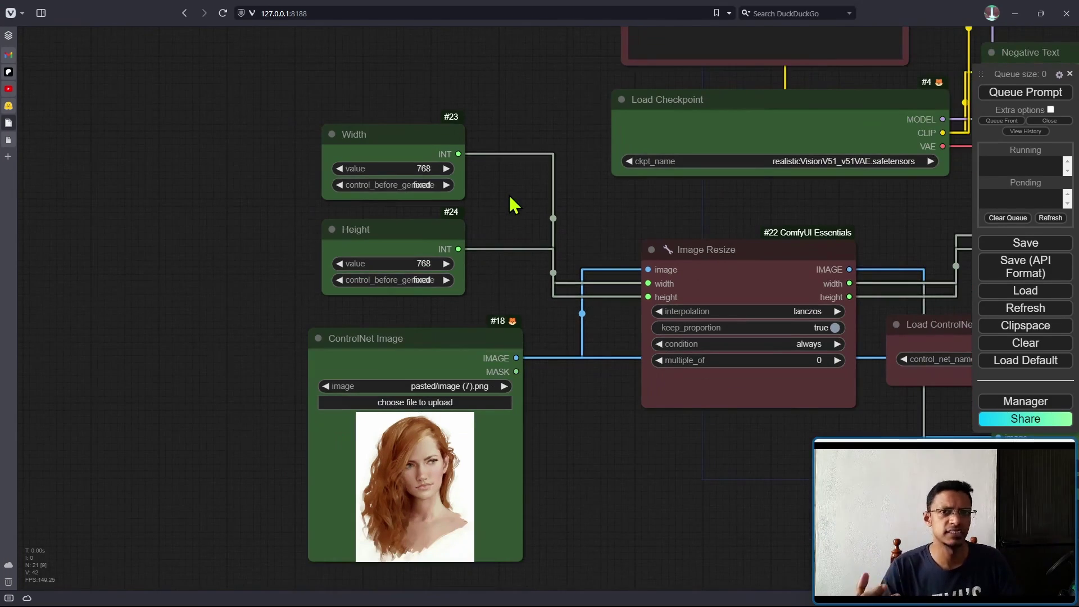
left_click_drag(534, 211, 494, 197)
scroll(488, 227, "up", 3)
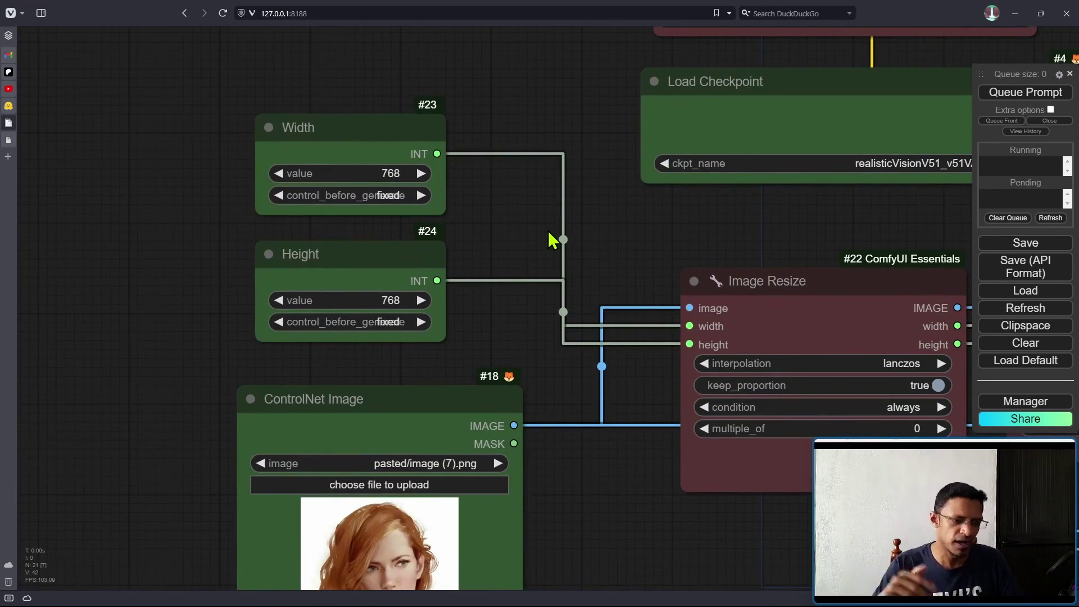
scroll(549, 231, "down", 2)
left_click_drag(896, 277, 579, 209)
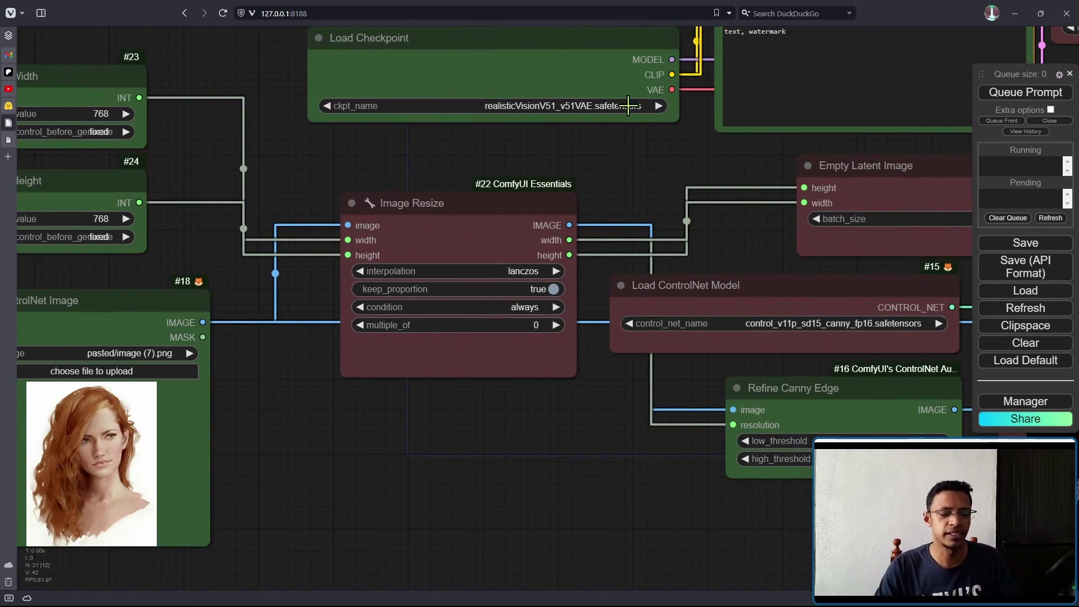
scroll(637, 162, "down", 3)
left_click_drag(554, 117, 498, 75)
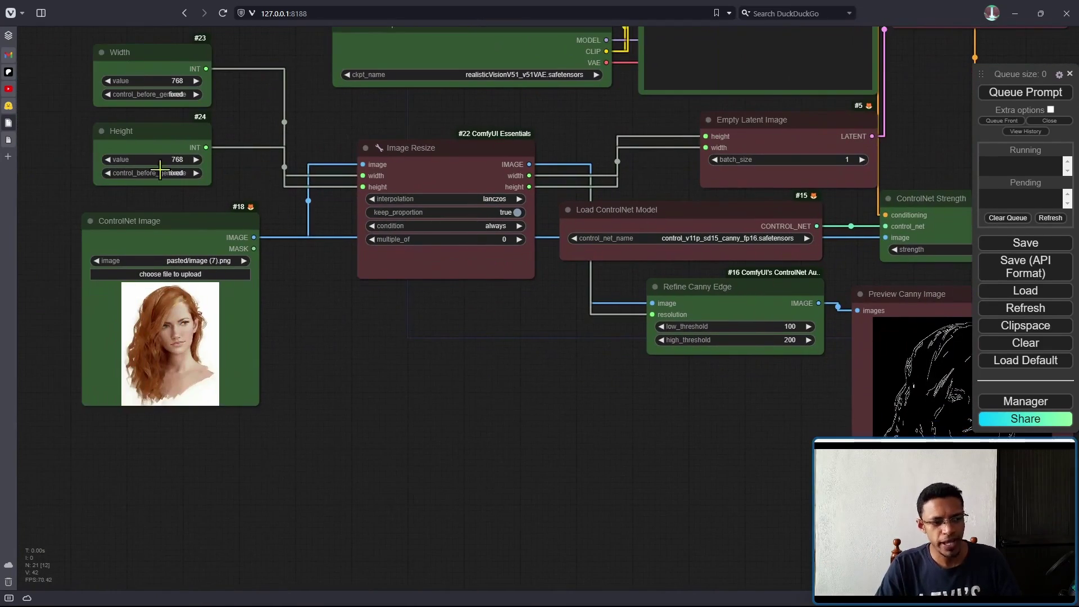
left_click_drag(551, 387, 388, 271)
scroll(388, 272, "down", 2)
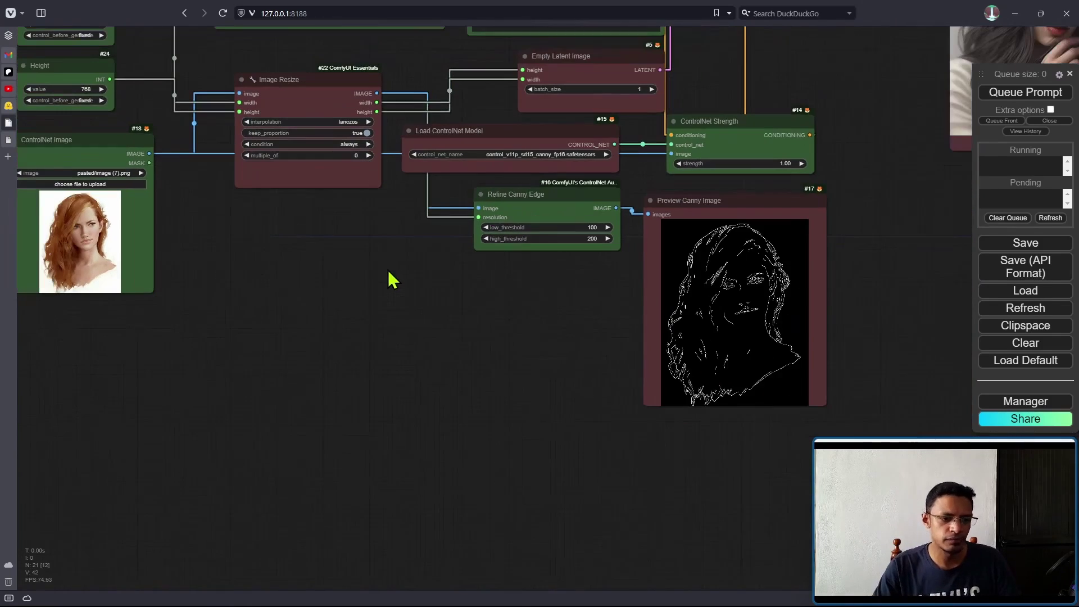
scroll(481, 290, "down", 3)
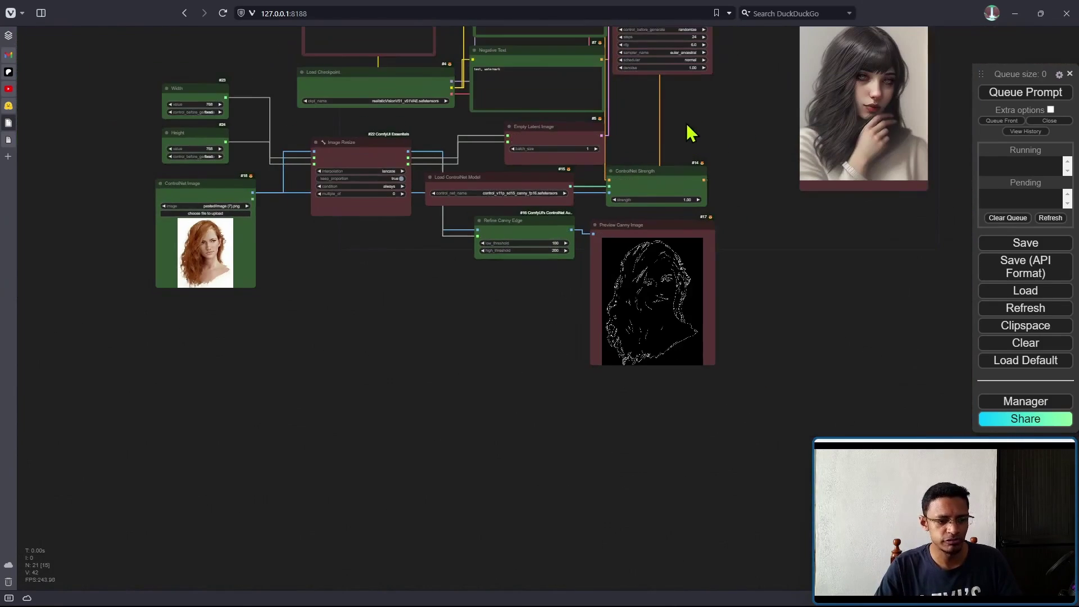
Examine the whole color-coded layout, from the style and ControlNet images to the KSampler, ControlNet Strength, Canny preview and Final Output nodes.
left_click_drag(692, 127, 698, 393)
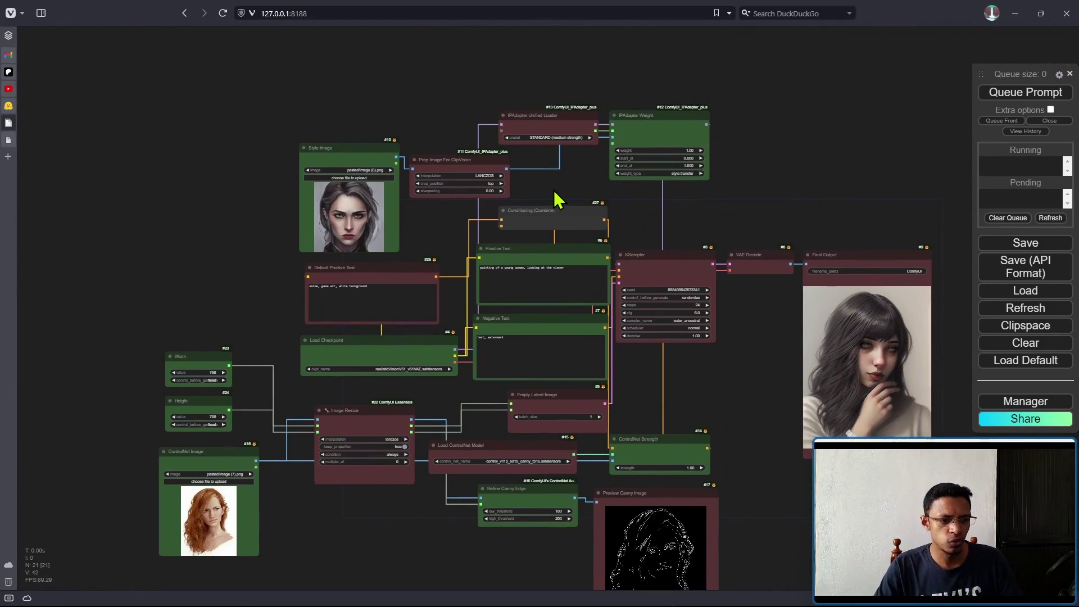
scroll(525, 193, "up", 2)
scroll(666, 354, "up", 1)
left_click_drag(703, 403, 649, 329)
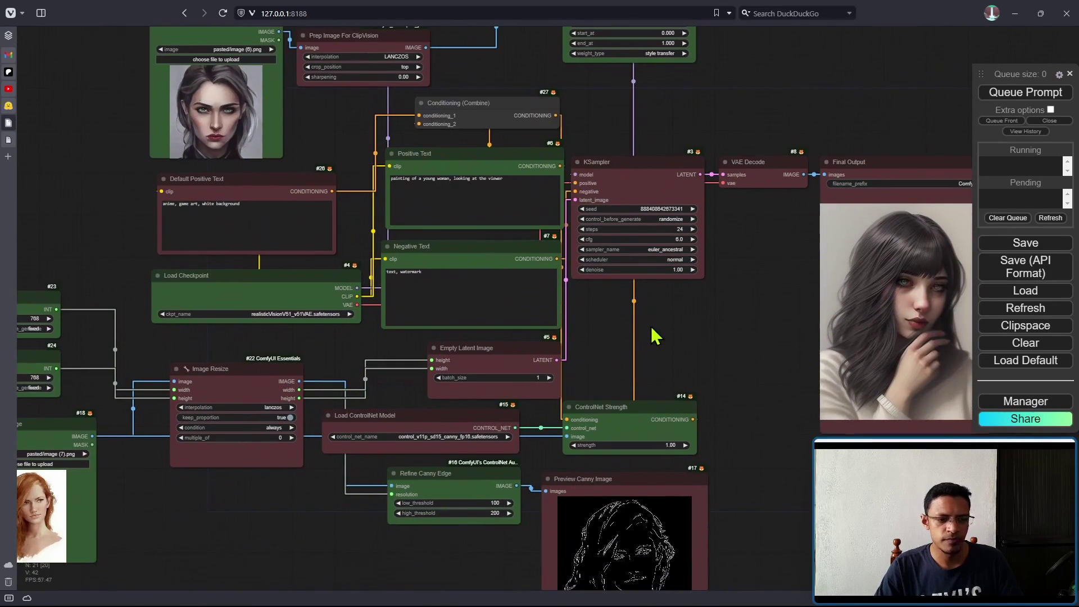
left_click_drag(638, 402, 551, 246)
scroll(437, 258, "up", 5)
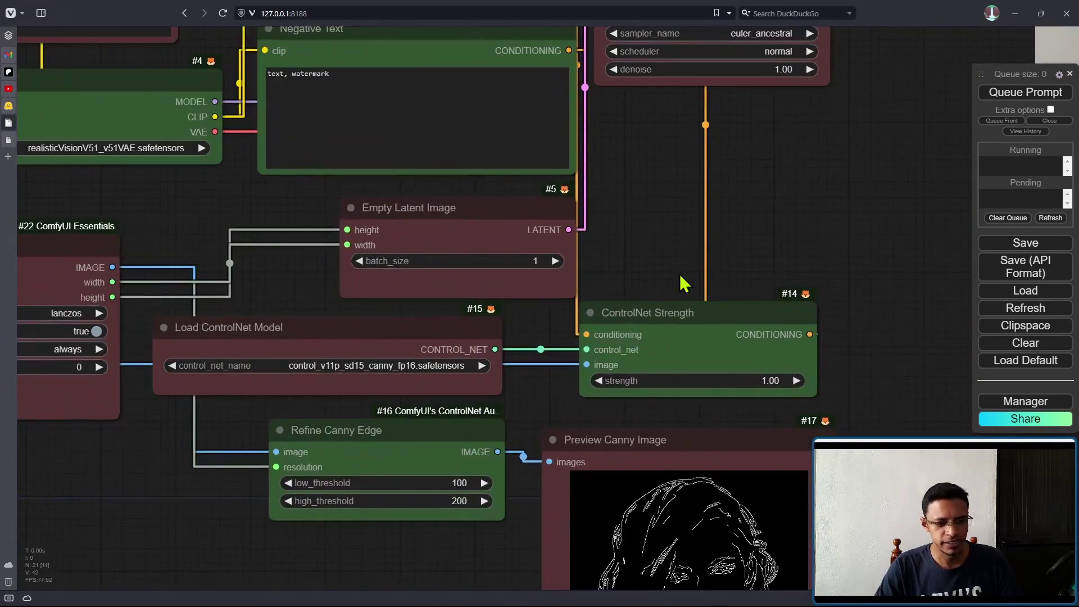
scroll(699, 266, "down", 5)
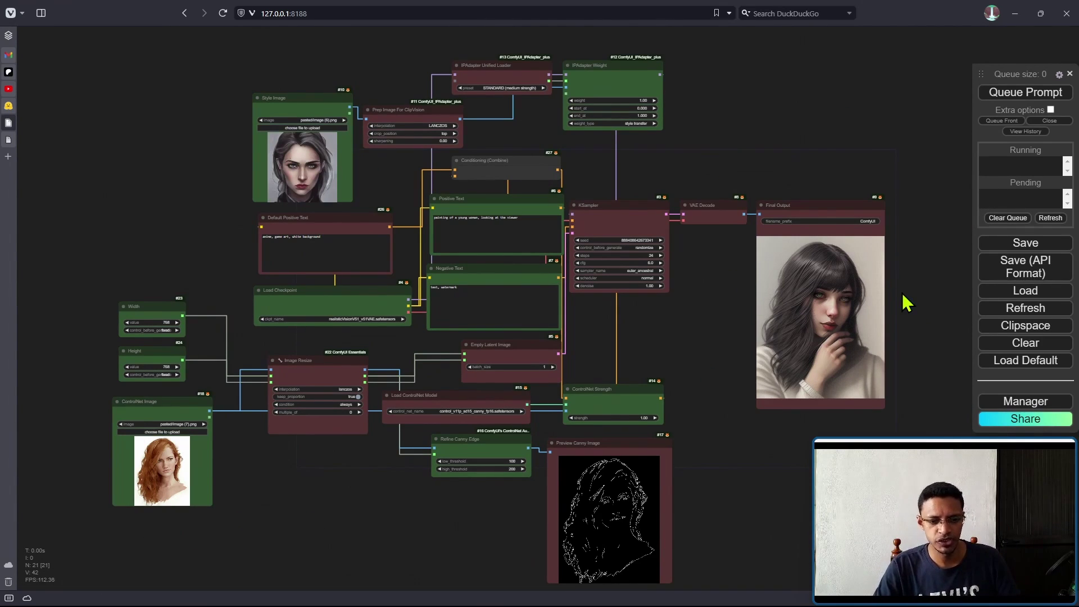
left_click_drag(709, 359, 692, 349)
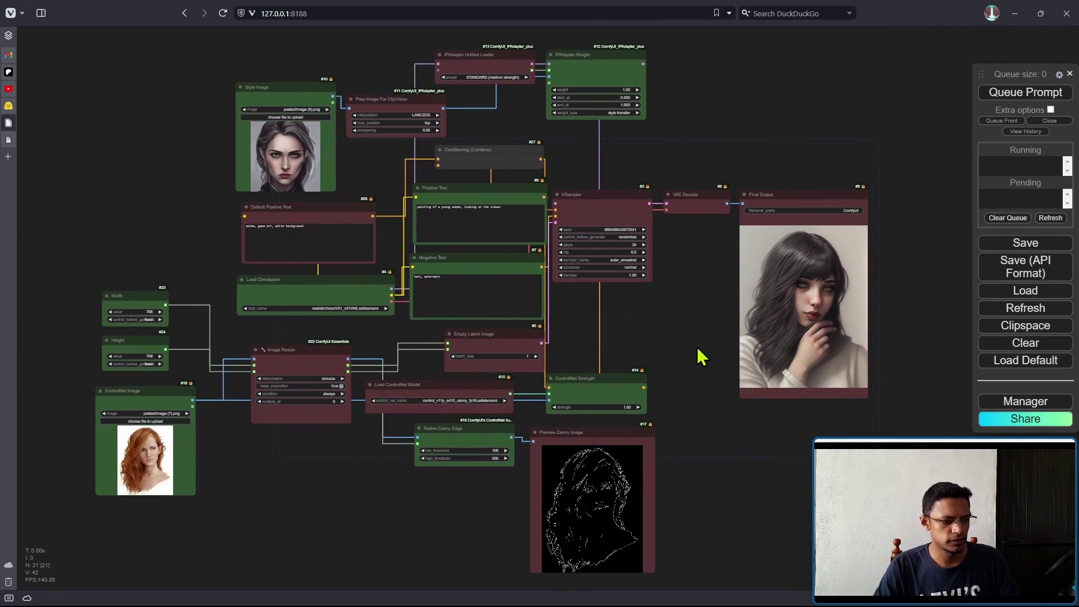
scroll(205, 477, "up", 5)
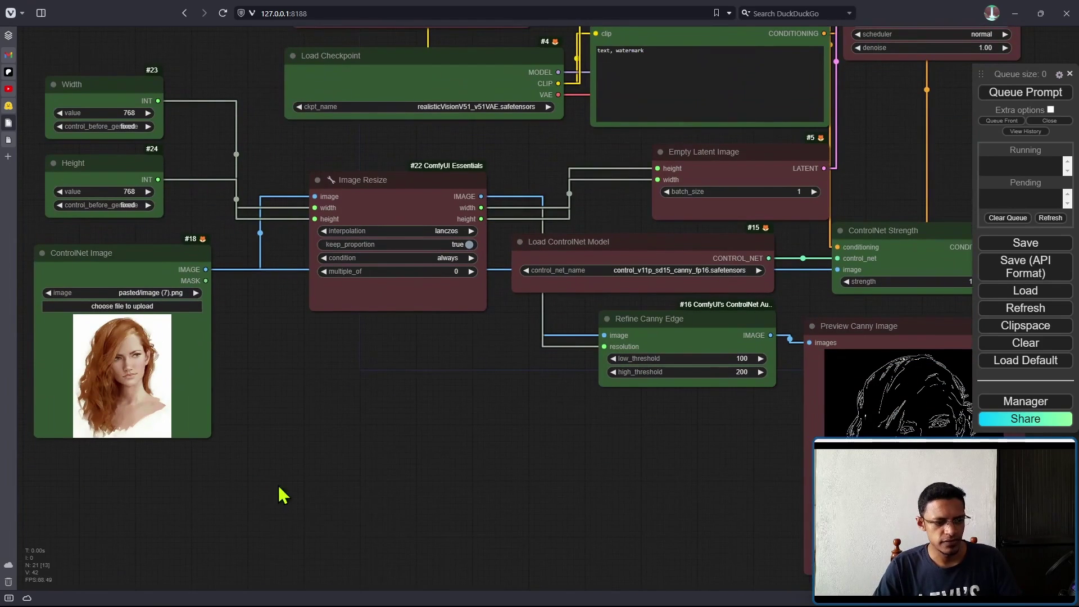
scroll(365, 450, "down", 5)
left_click_drag(414, 443, 368, 458)
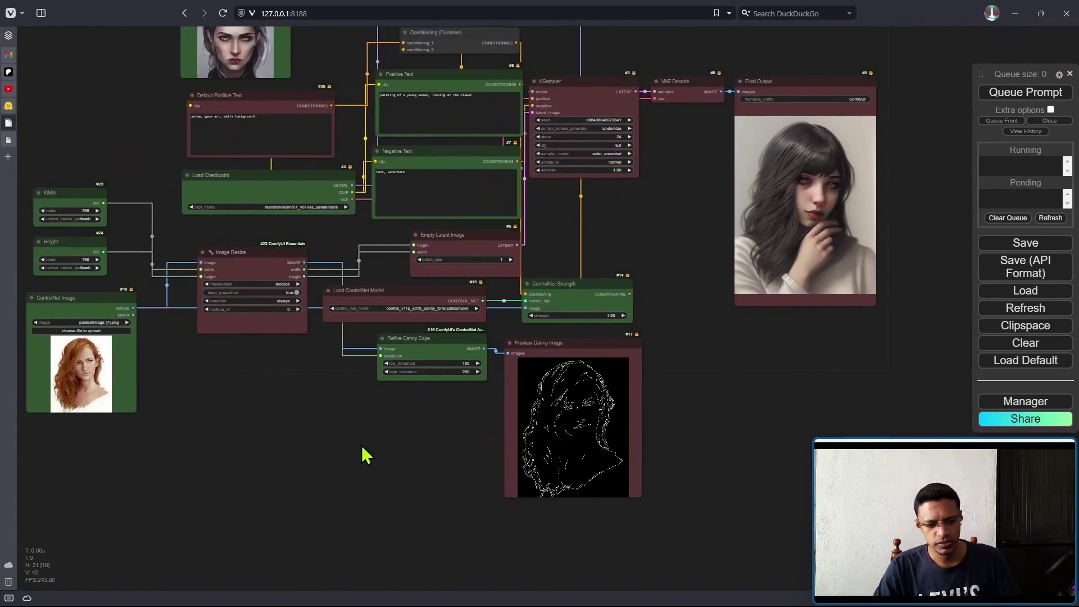
scroll(711, 227, "up", 3)
left_click_drag(711, 227, 664, 358)
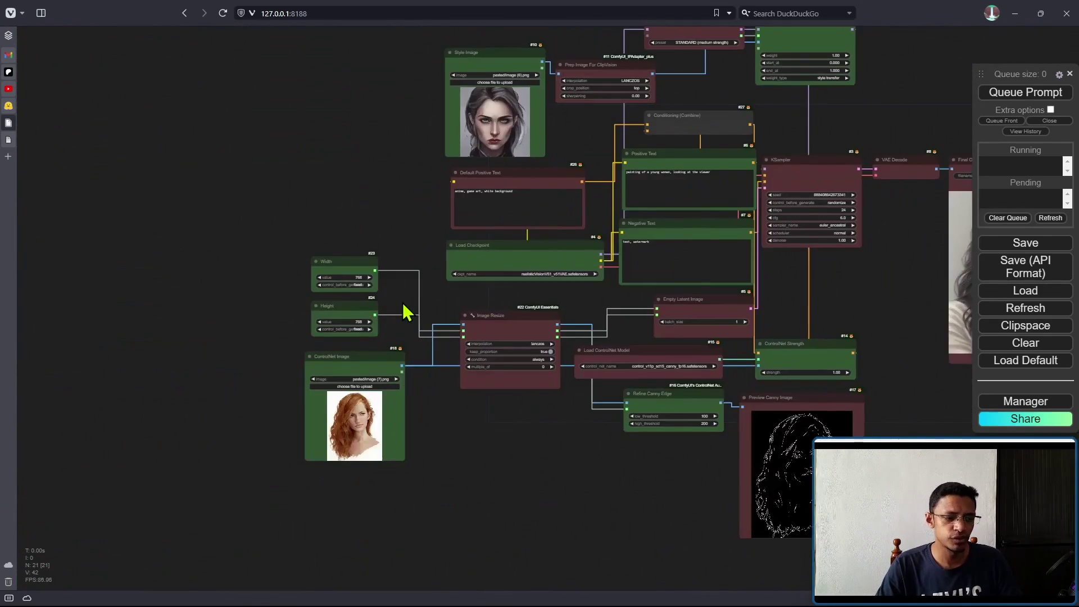
Set the Width and Height node values to 512 each.
scroll(404, 309, "up", 10)
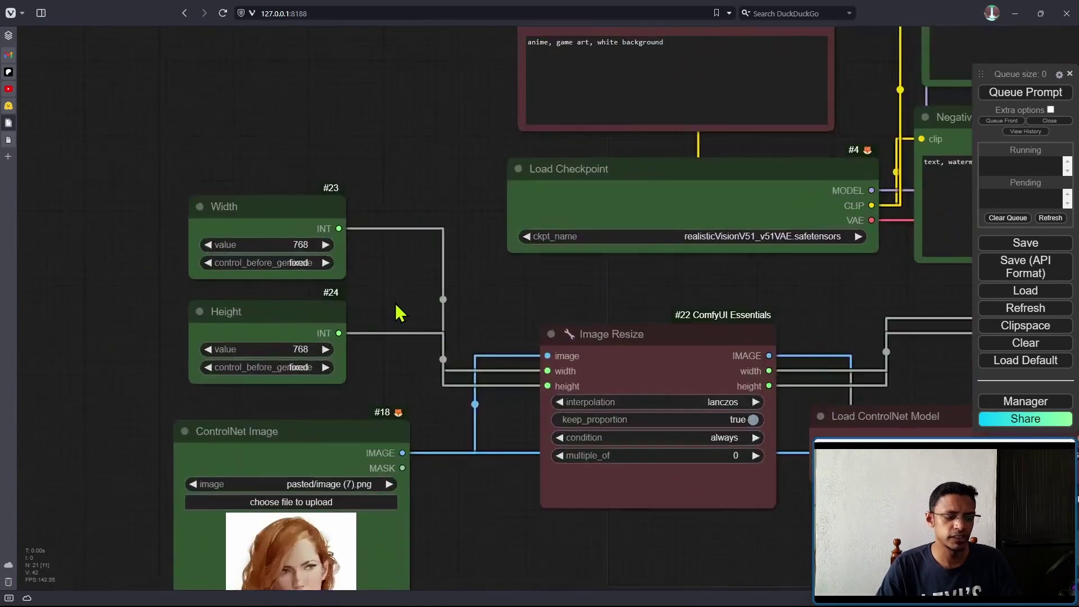
left_click_drag(382, 315, 438, 228)
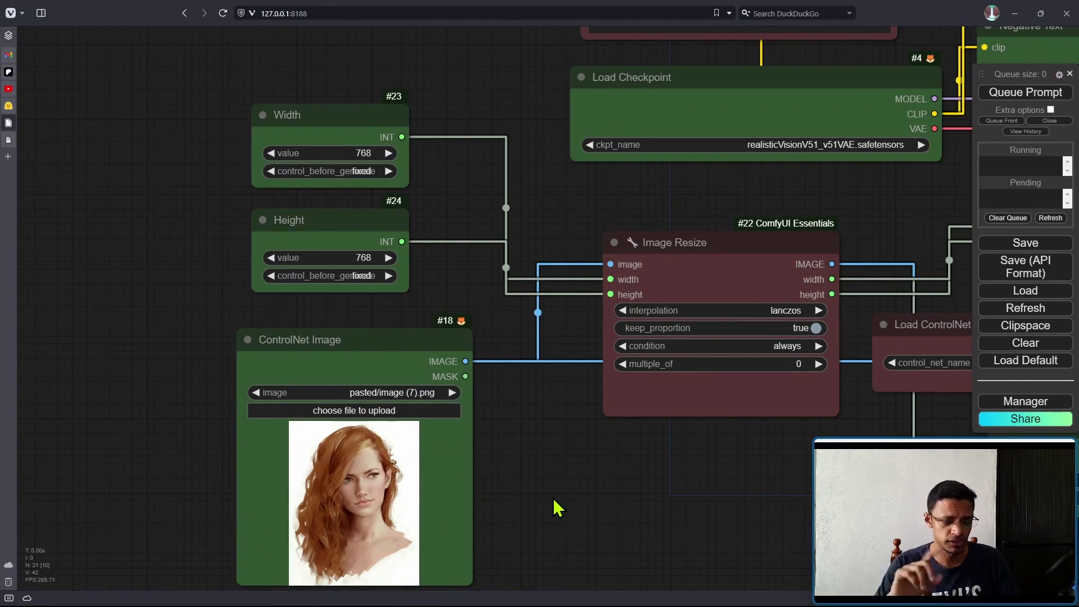
scroll(421, 222, "up", 1)
left_click(361, 147)
left_click(361, 147)
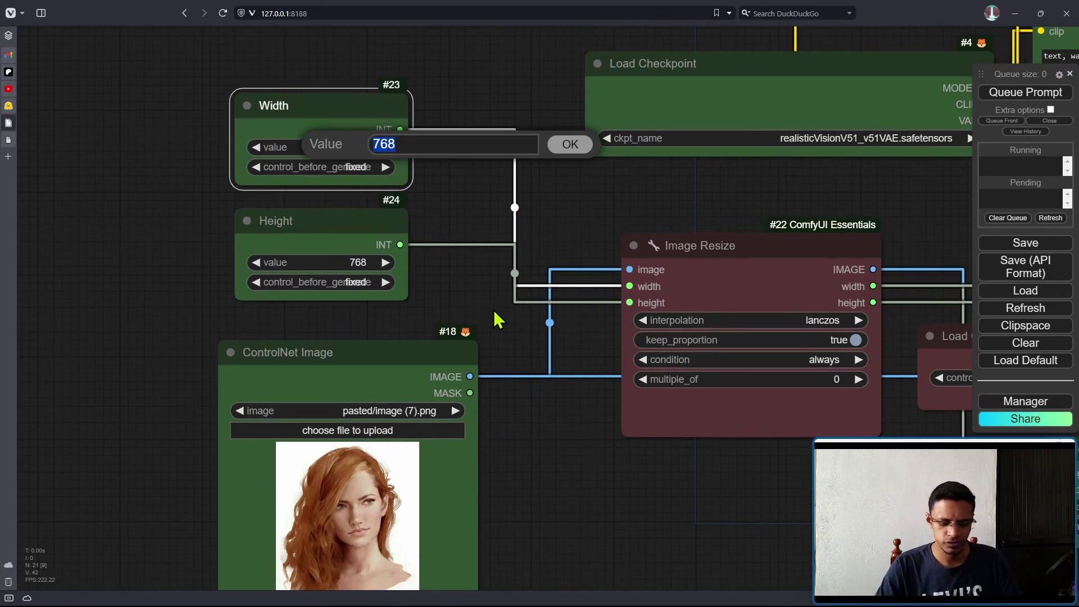
type("512")
key("Return")
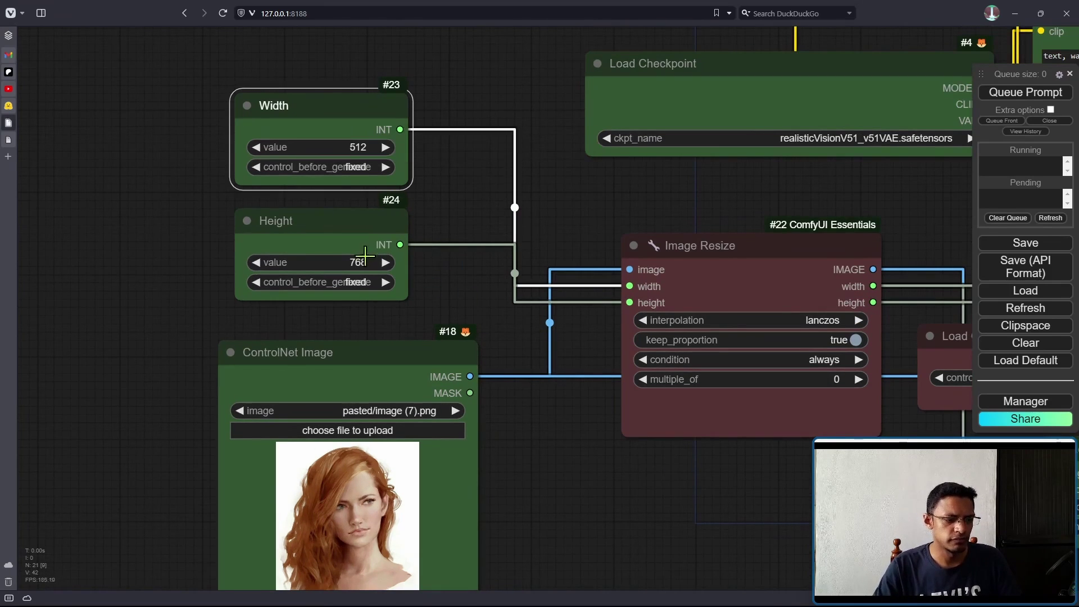
left_click(363, 261)
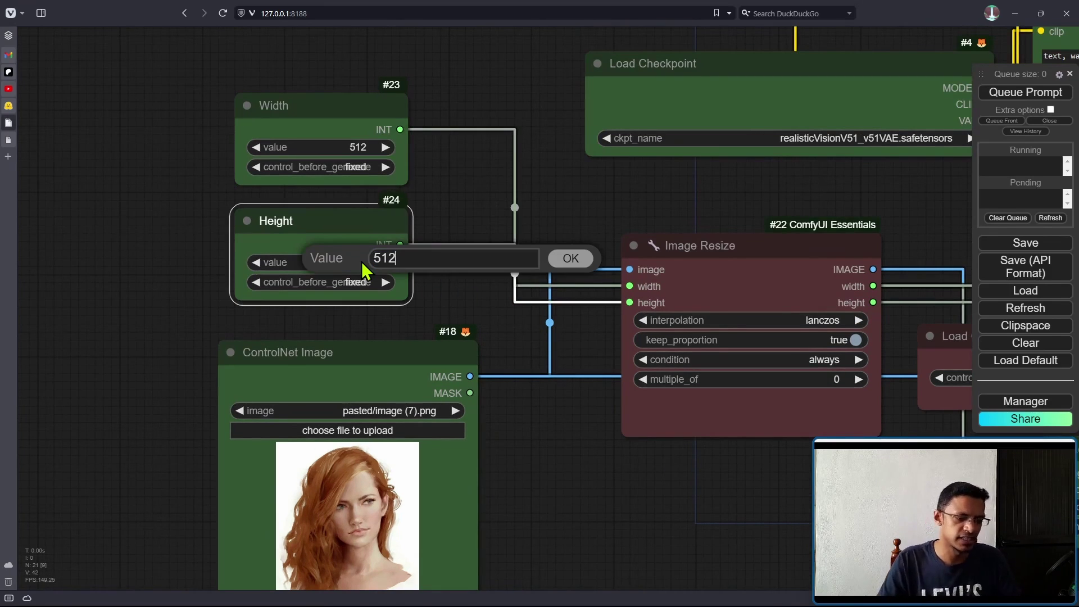
key("Return")
Examine the KSampler settings together with the prompt, Empty Latent Image and Load Checkpoint nodes.
scroll(547, 192, "down", 4)
left_click_drag(595, 185, 513, 227)
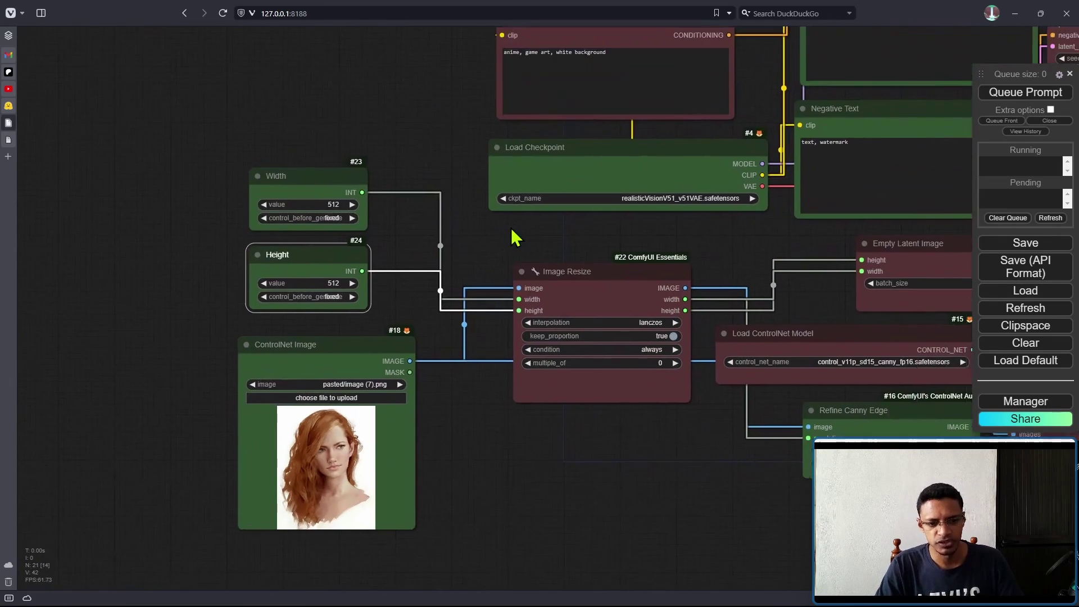
scroll(516, 236, "down", 3)
left_click_drag(779, 219, 685, 256)
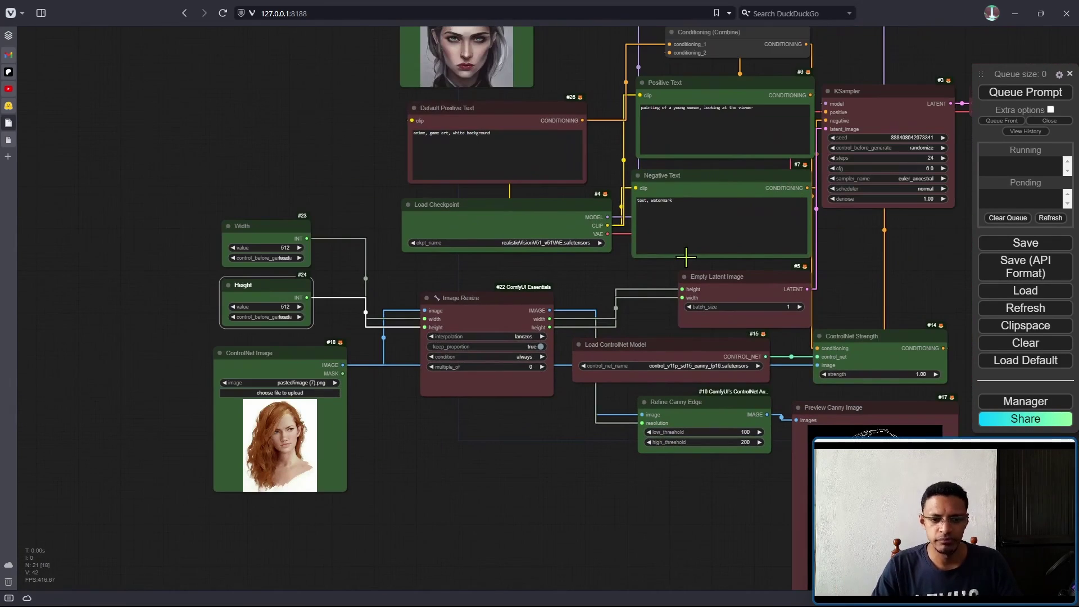
left_click_drag(896, 277, 755, 294)
scroll(755, 294, "up", 3)
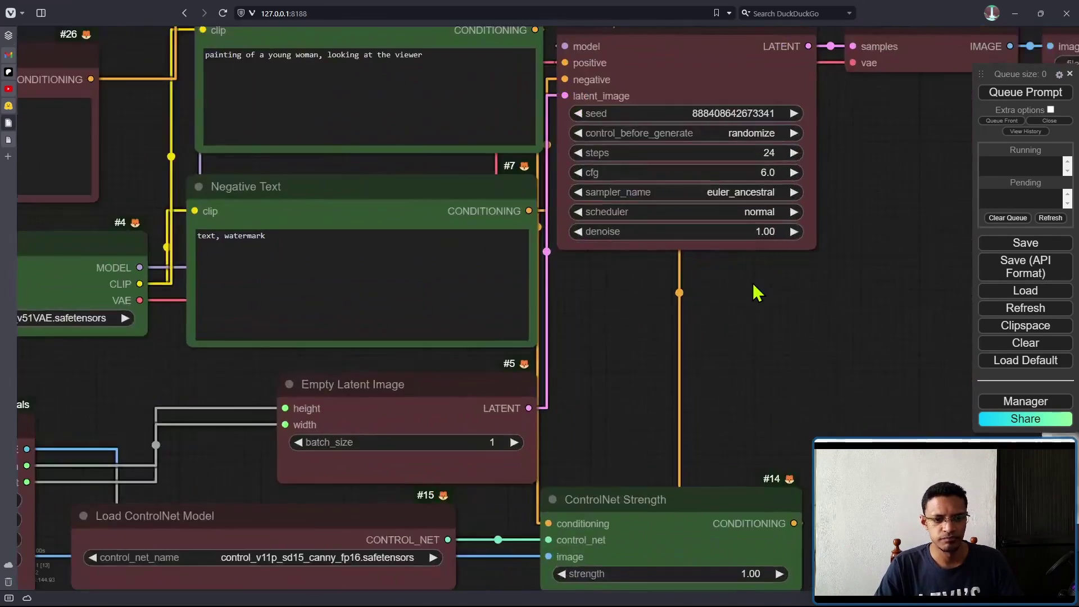
scroll(779, 386, "up", 4)
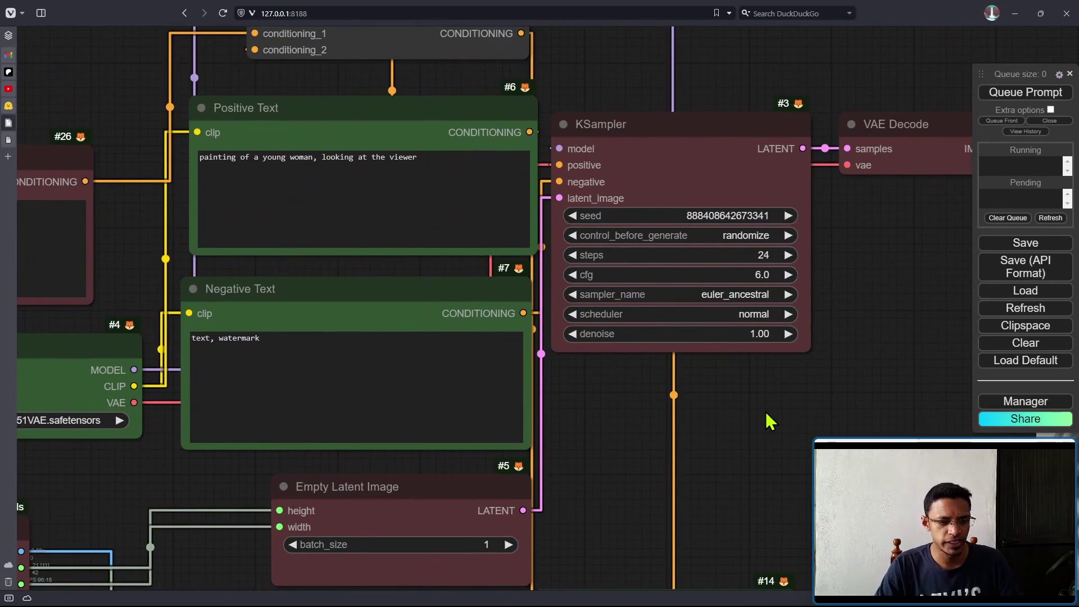
scroll(764, 409, "down", 3)
left_click_drag(766, 410, 885, 339)
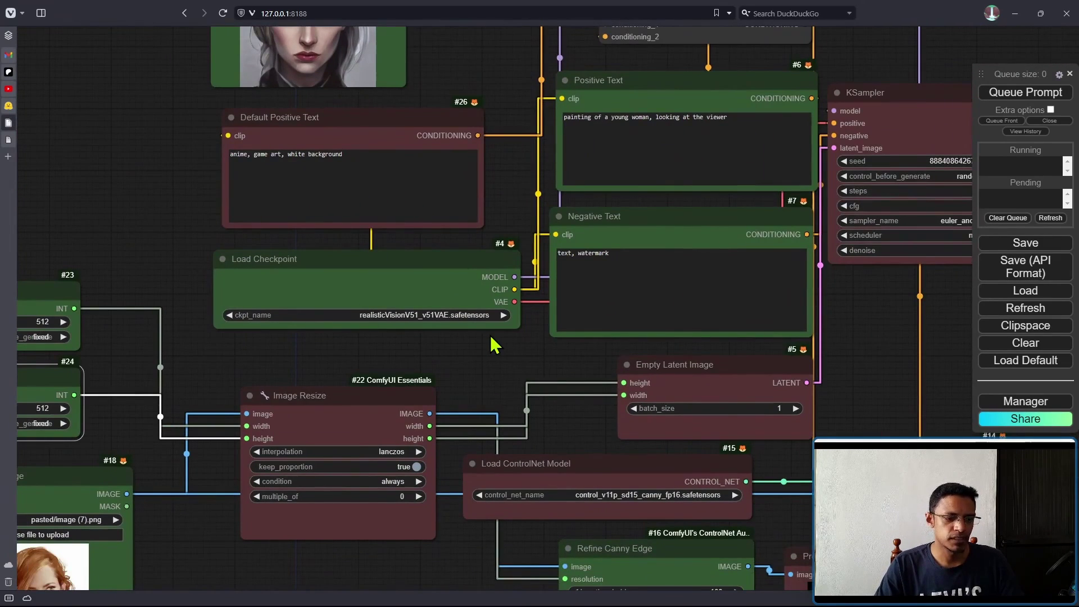
left_click_drag(890, 314, 683, 320)
scroll(821, 228, "up", 4)
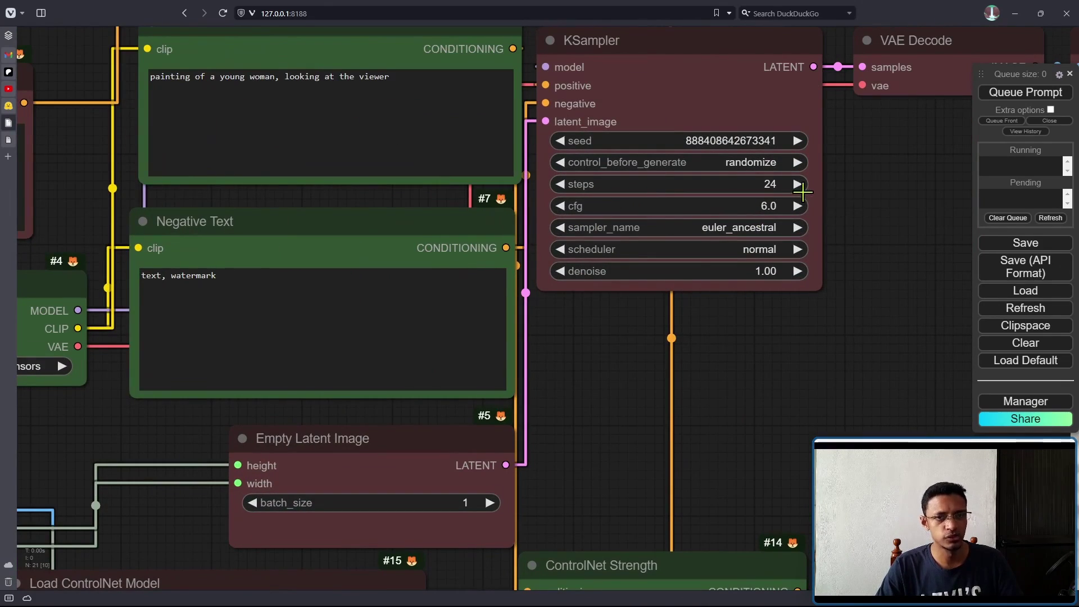
scroll(792, 378, "down", 6)
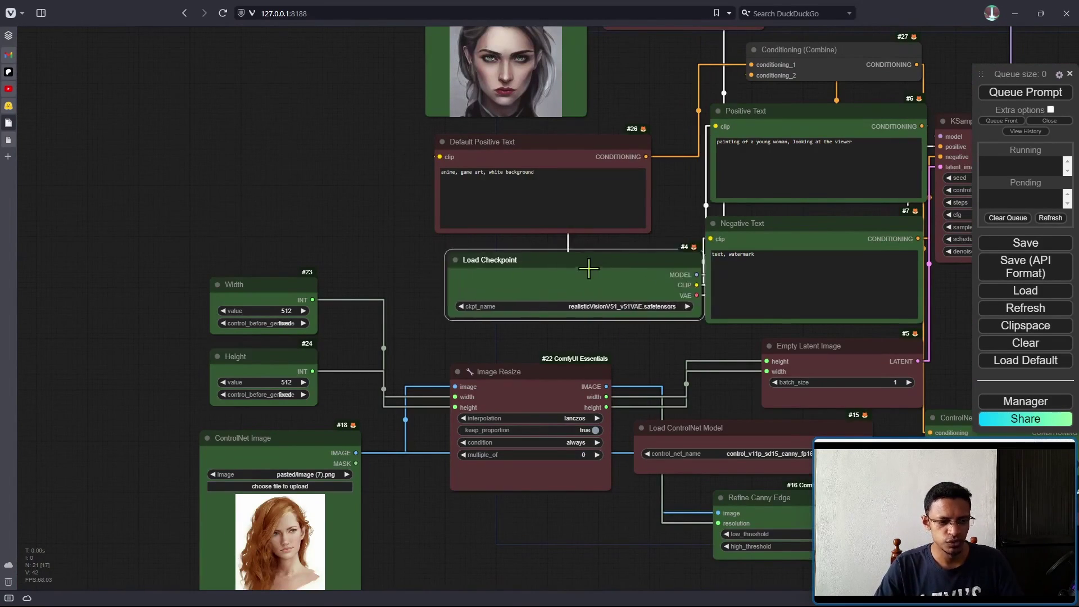
Move Load Checkpoint away from the prompt nodes and add a Load LoRA node fed by its MODEL output.
left_click_drag(588, 265, 136, 196)
left_click_drag(528, 287, 842, 325)
left_click_drag(559, 242, 764, 330)
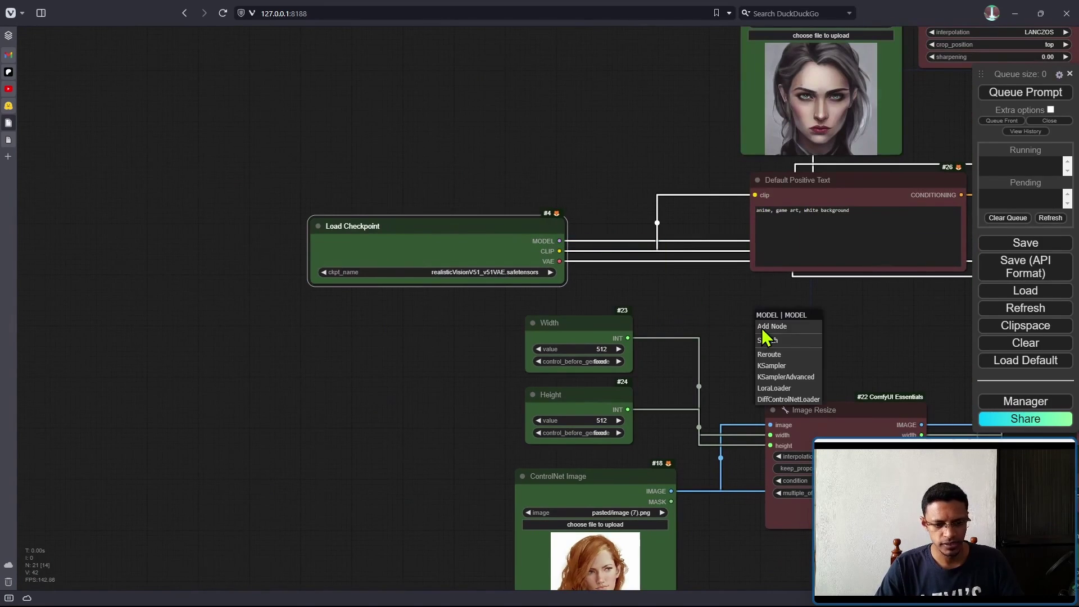
left_click(793, 392)
left_click_drag(838, 332, 785, 325)
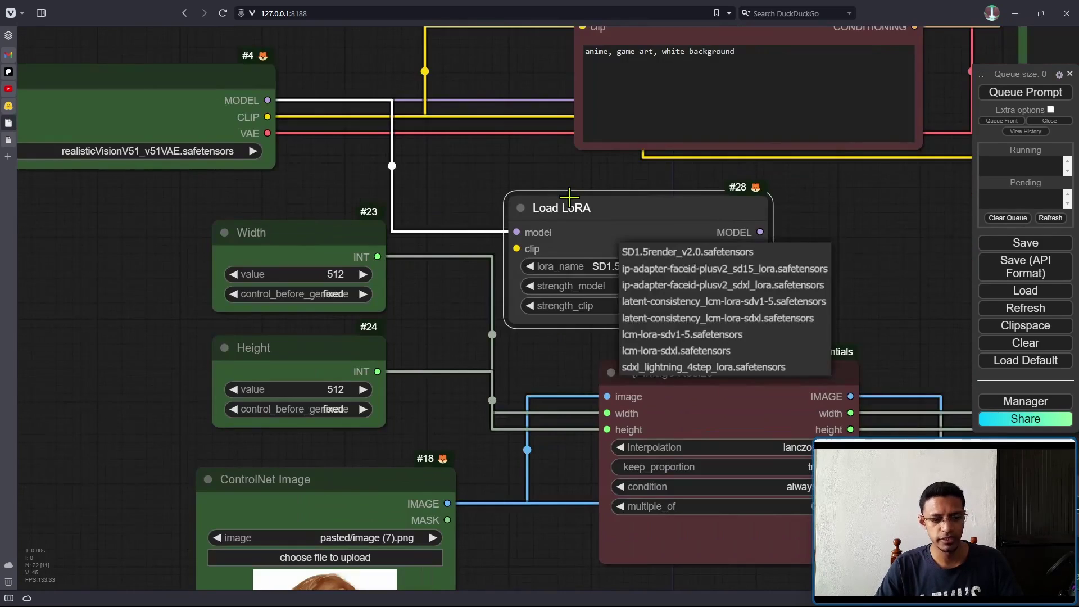
Choose lcm-lora-sdv1-5.safetensors in the Load LoRA node and place Load Checkpoint and Load LoRA closer together.
left_click(569, 196)
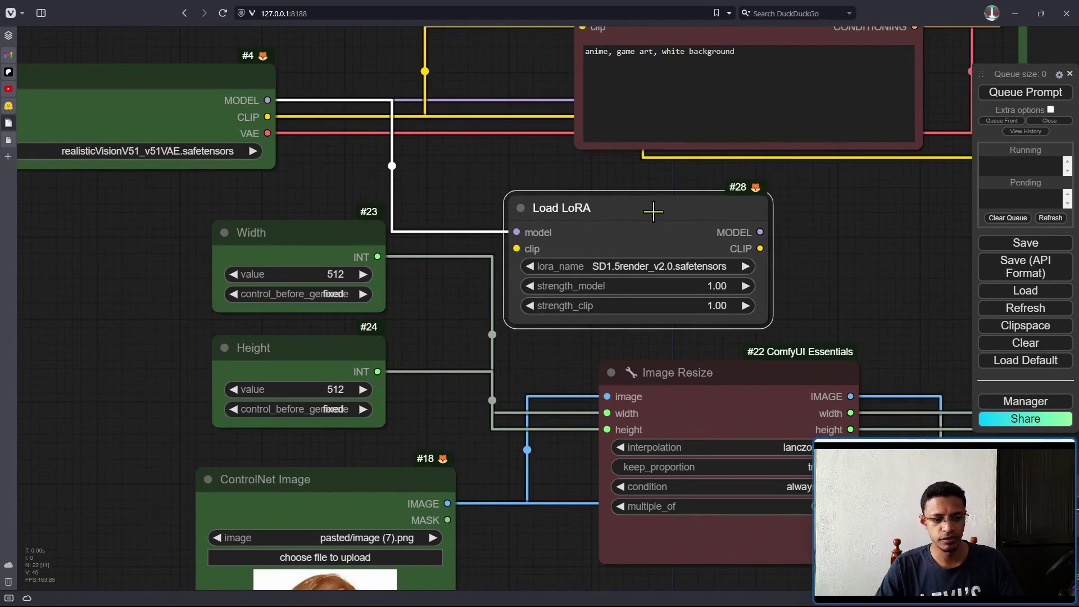
left_click(668, 265)
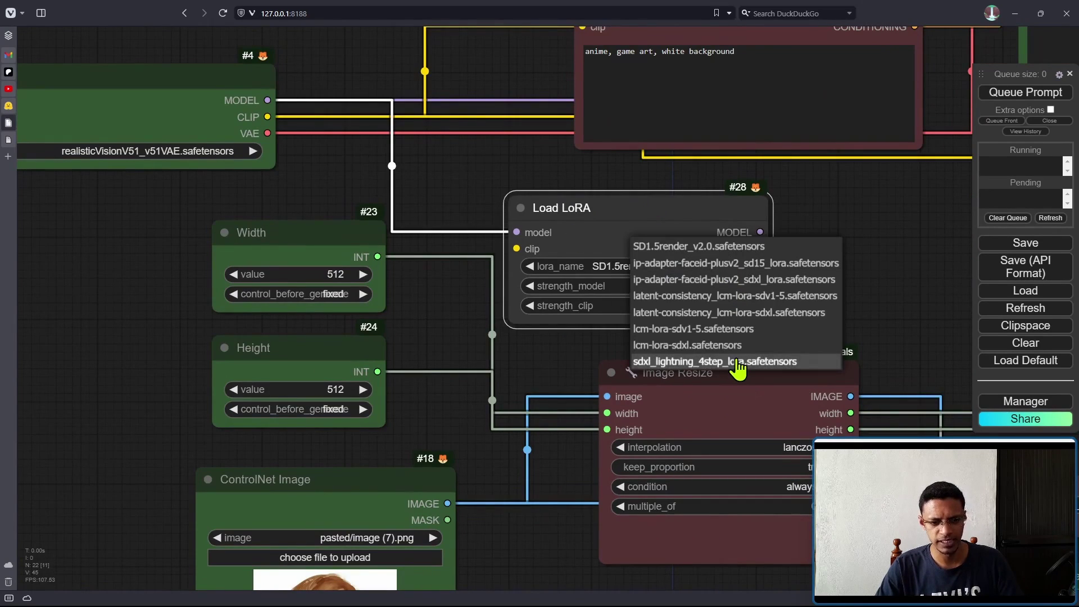
left_click(747, 329)
left_click_drag(660, 229, 694, 214)
left_click_drag(169, 74, 428, 107)
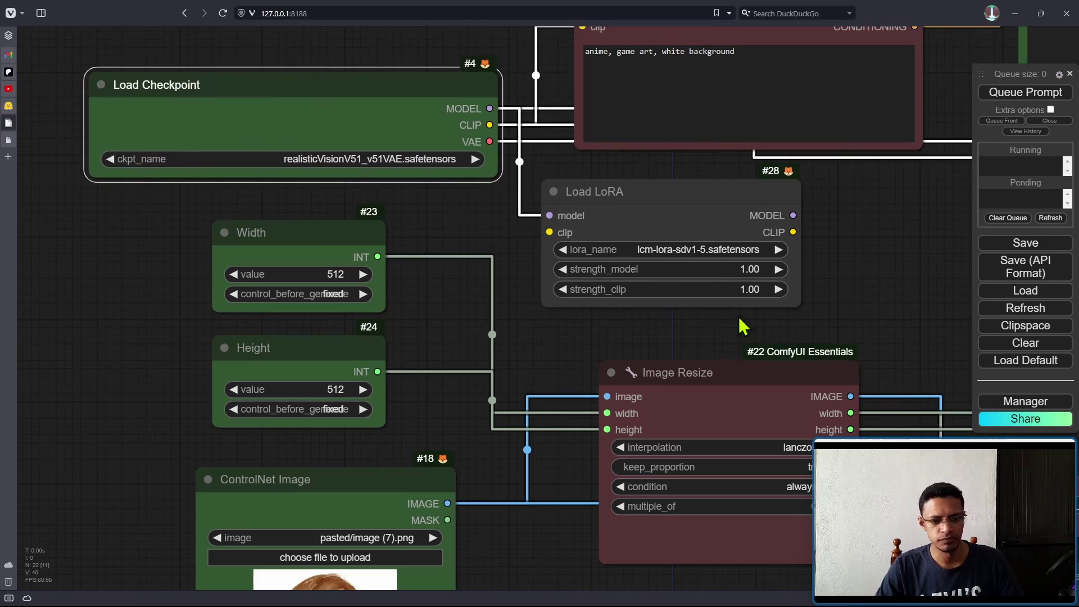
left_click(778, 251)
left_click(562, 251)
Connect Load Checkpoint's CLIP output to the clip input of the Load LoRA node.
scroll(910, 223, "down", 4)
left_click_drag(910, 223, 571, 311)
left_click_drag(283, 245, 324, 318)
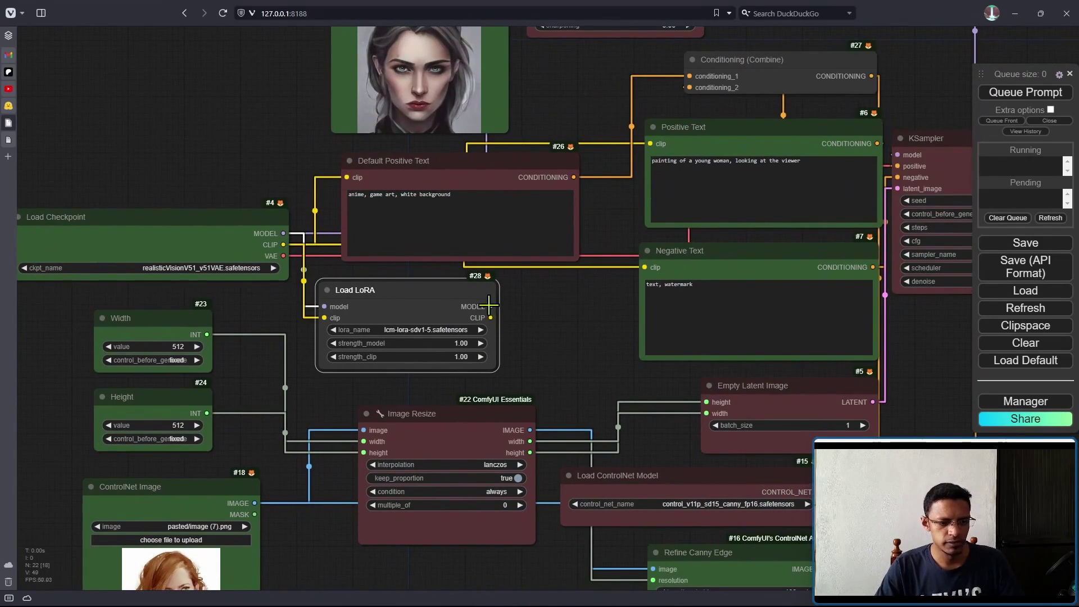
Connect Load LoRA's MODEL output to the model input of the IPAdapter Unified Loader.
left_click_drag(490, 306, 571, 319)
left_click_drag(613, 246, 525, 415)
left_click_drag(791, 155, 775, 162)
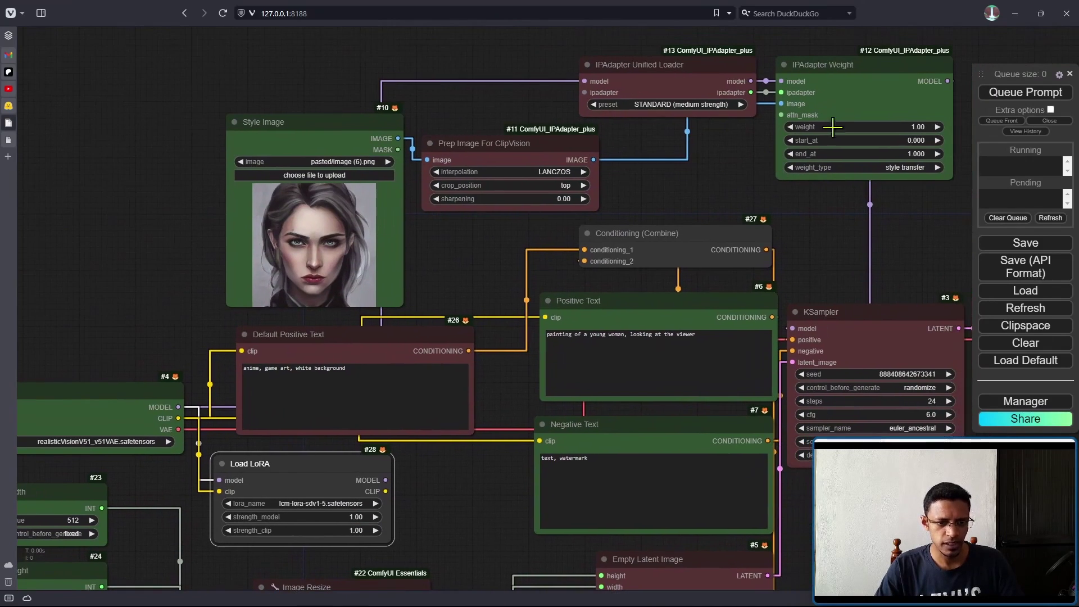
left_click_drag(385, 480, 584, 80)
Connect Load LoRA's CLIP output to the clip inputs of the Positive Text and Negative Text nodes.
left_click_drag(492, 453, 492, 326)
left_click_drag(386, 364, 545, 190)
left_click_drag(386, 364, 540, 313)
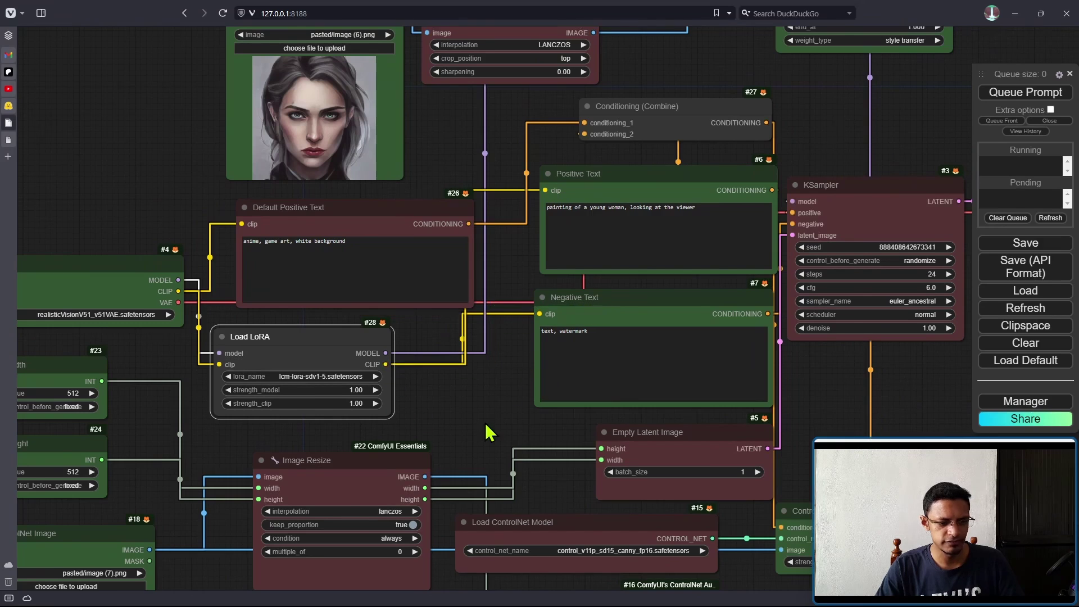
scroll(489, 433, "down", 4)
left_click_drag(467, 363, 469, 361)
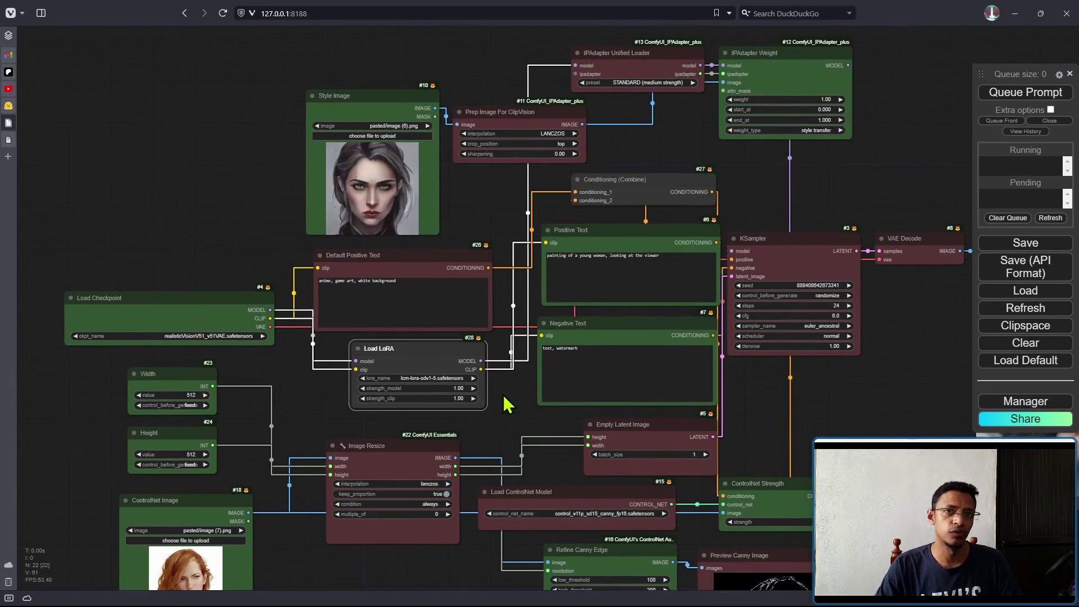
Review the LoRA files available for the Load LoRA node.
scroll(530, 421, "up", 5)
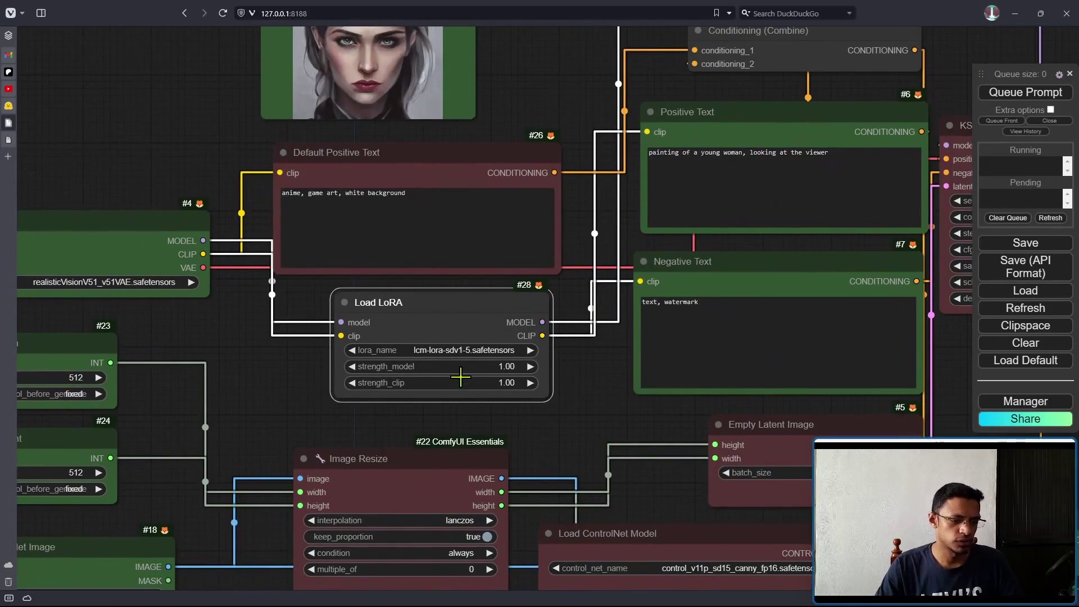
left_click(481, 351)
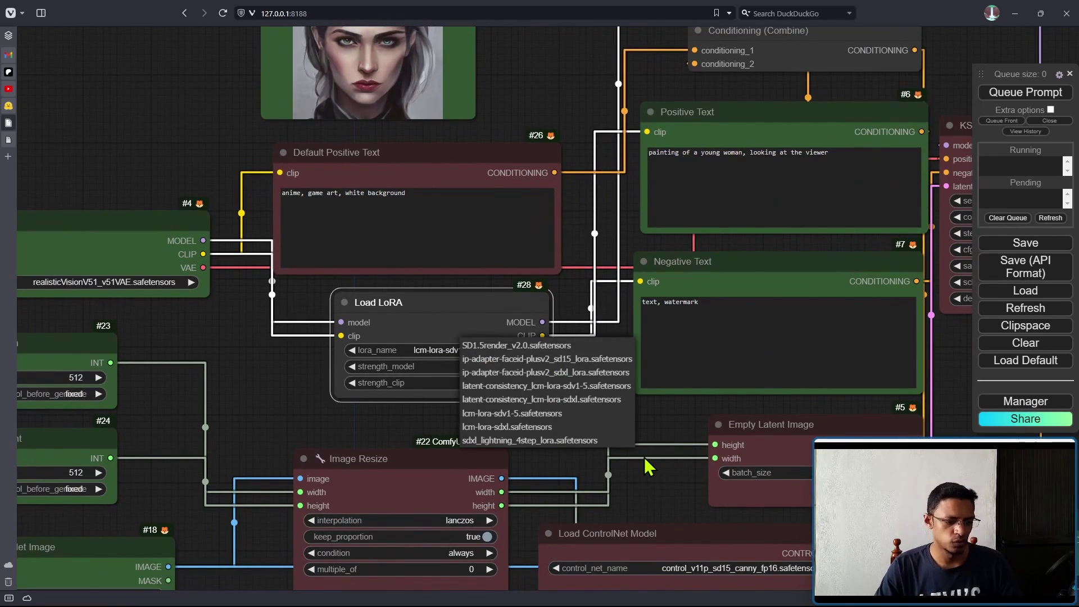
scroll(588, 388, "down", 2)
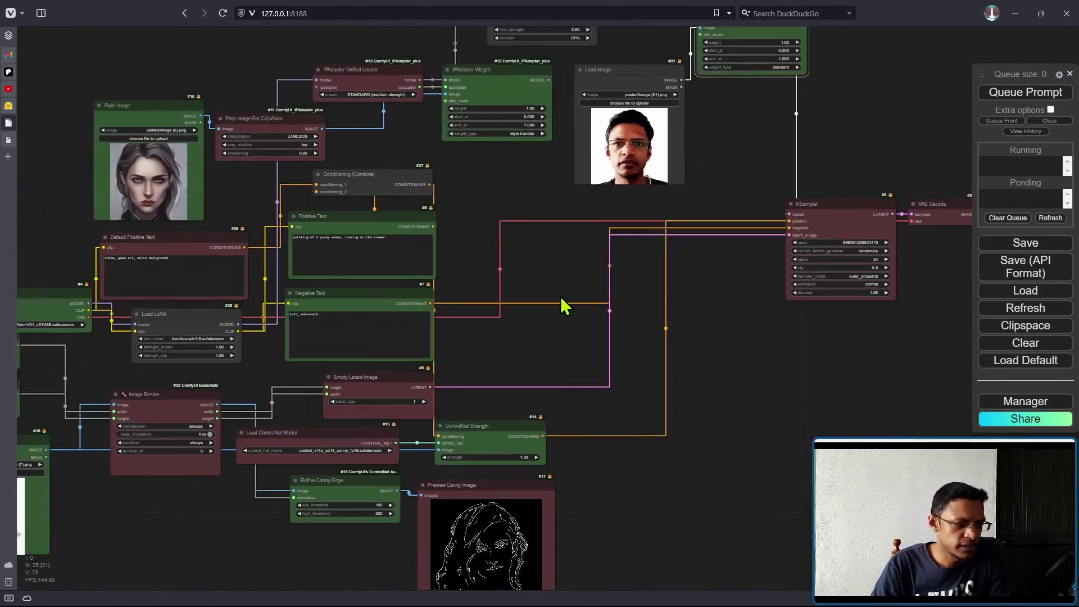
Examine the extended workflow with the added face image and IPAdapter nodes, through the KSampler and VAE Decode to the Final Output image.
left_click_drag(548, 387, 641, 313)
left_click_drag(740, 248, 423, 395)
scroll(448, 401, "down", 1)
left_click_drag(469, 441, 404, 325)
scroll(523, 340, "down", 3)
scroll(568, 295, "up", 5)
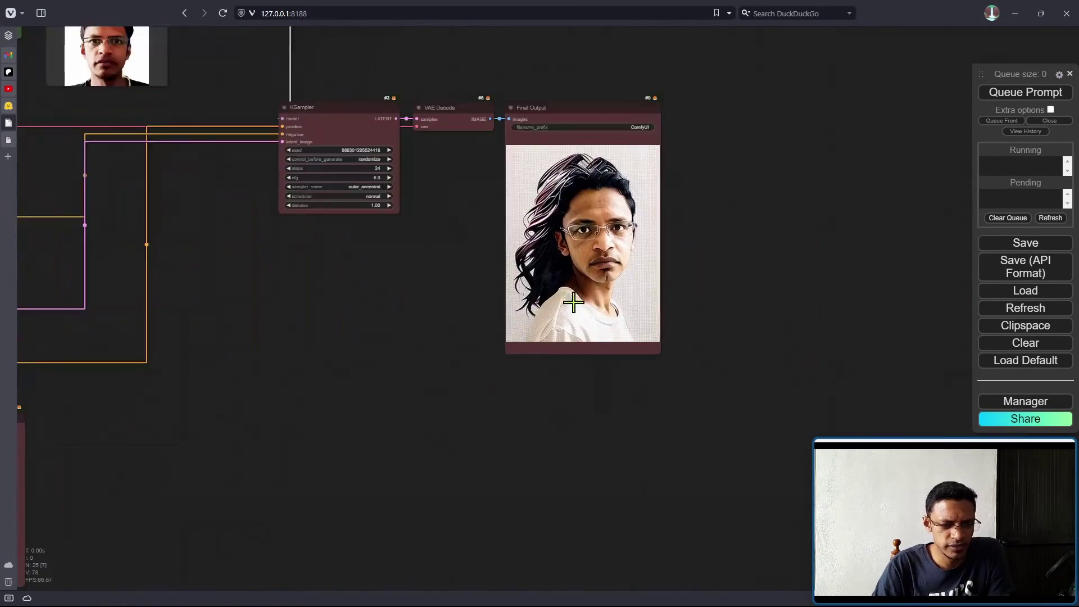
scroll(425, 315, "down", 3)
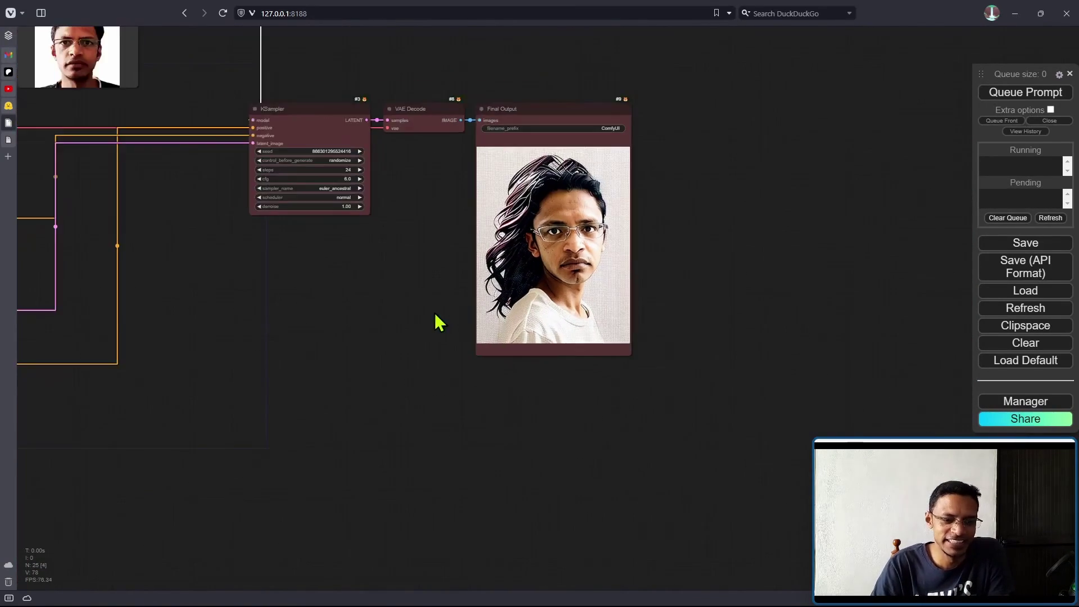
left_click_drag(264, 314, 541, 309)
scroll(540, 309, "down", 4)
left_click_drag(466, 338, 597, 318)
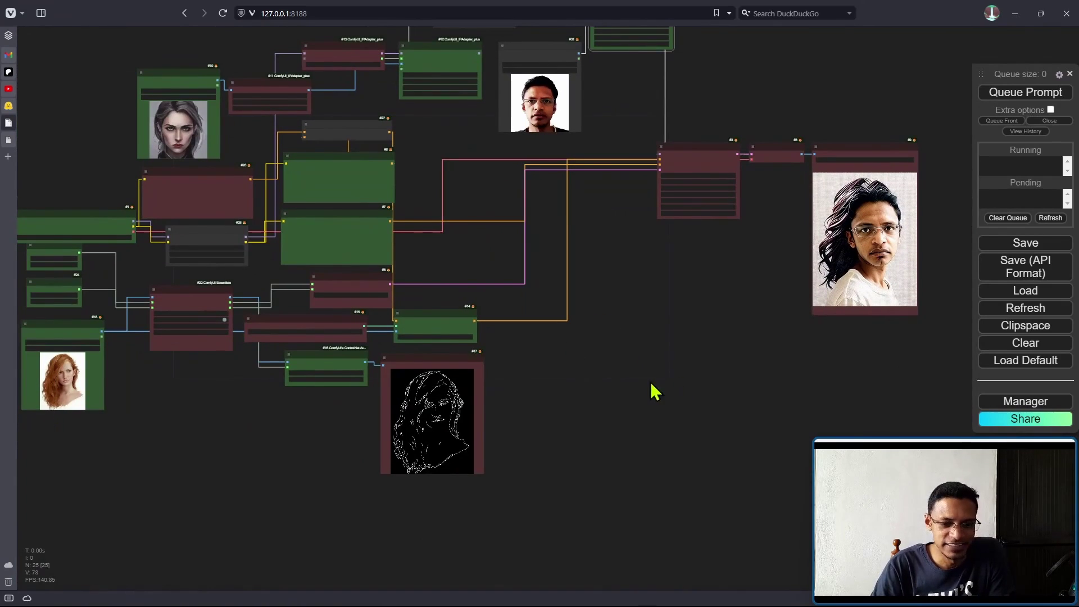
left_click_drag(492, 176, 644, 177)
left_click_drag(692, 236, 548, 236)
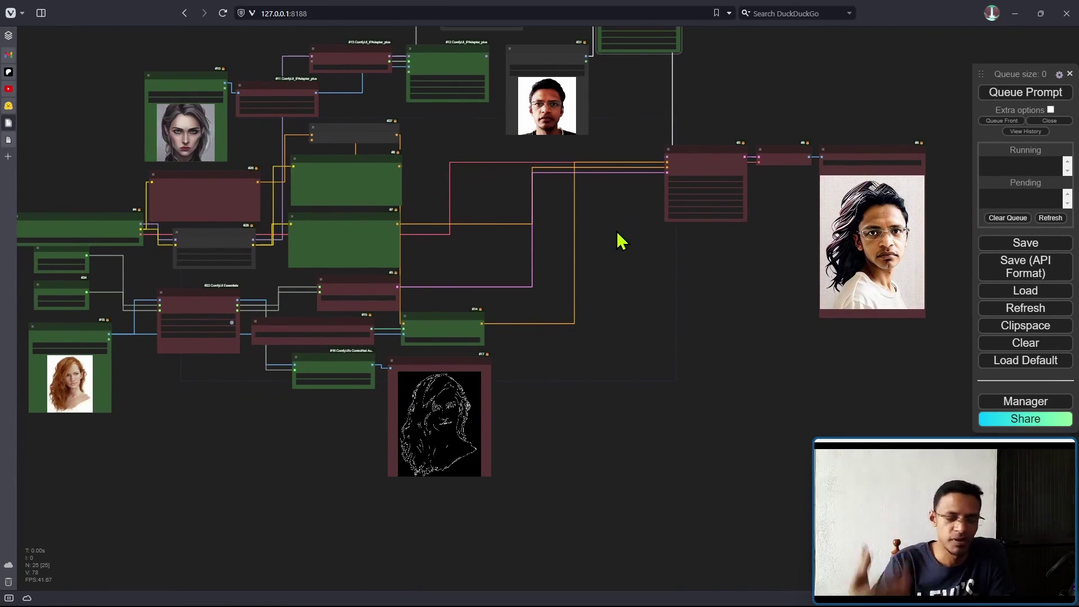
left_click_drag(457, 207, 570, 205)
Examine the Load LoRA, Image Resize, ControlNet and Canny nodes and how they link to the rest of the extended workflow.
scroll(278, 248, "up", 7)
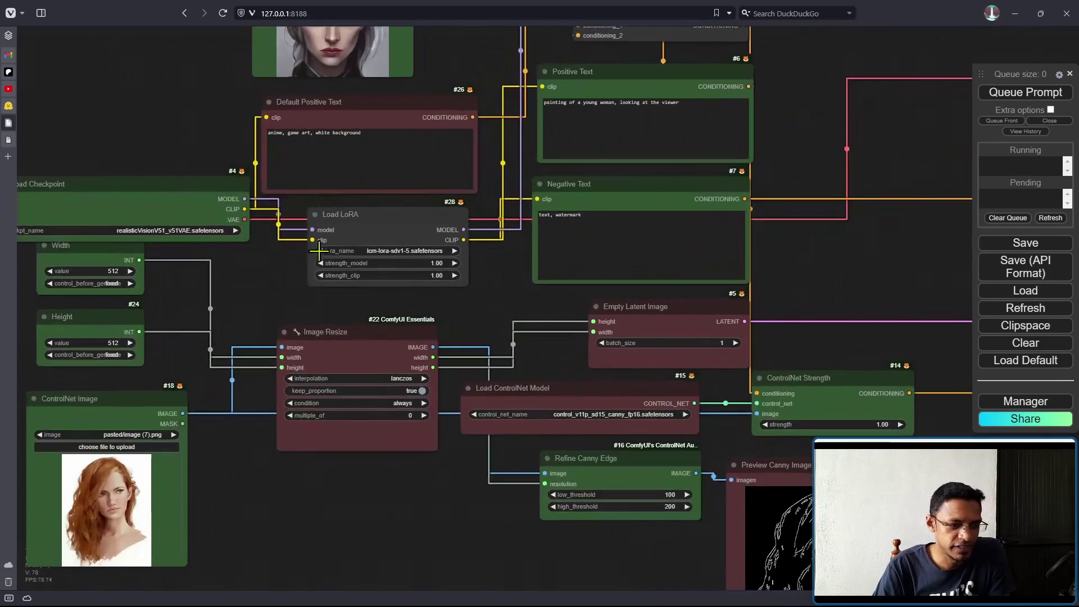
scroll(234, 510, "down", 2)
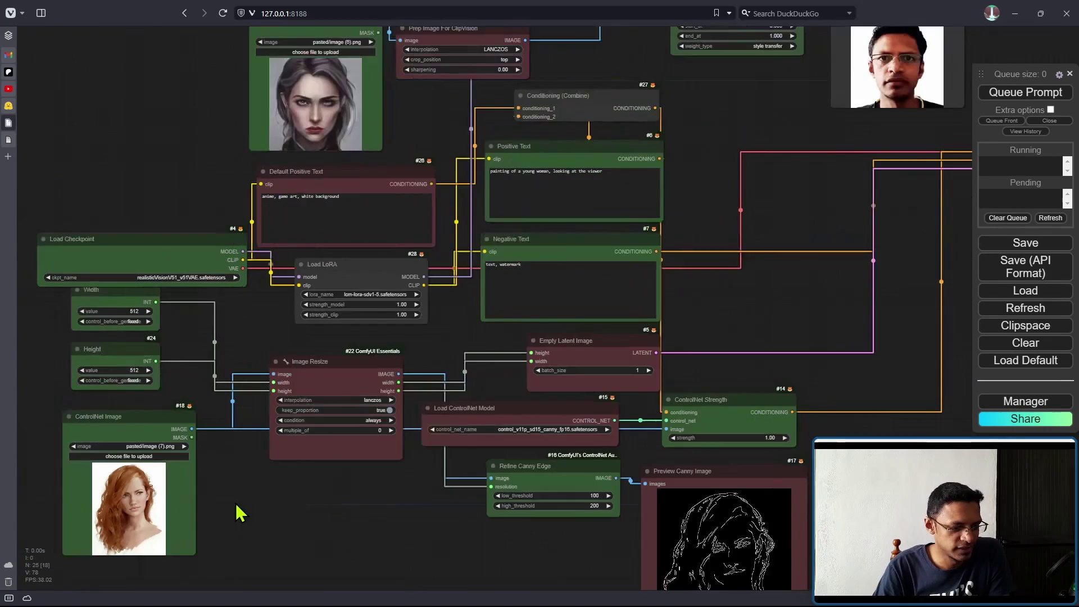
left_click_drag(234, 512, 369, 396)
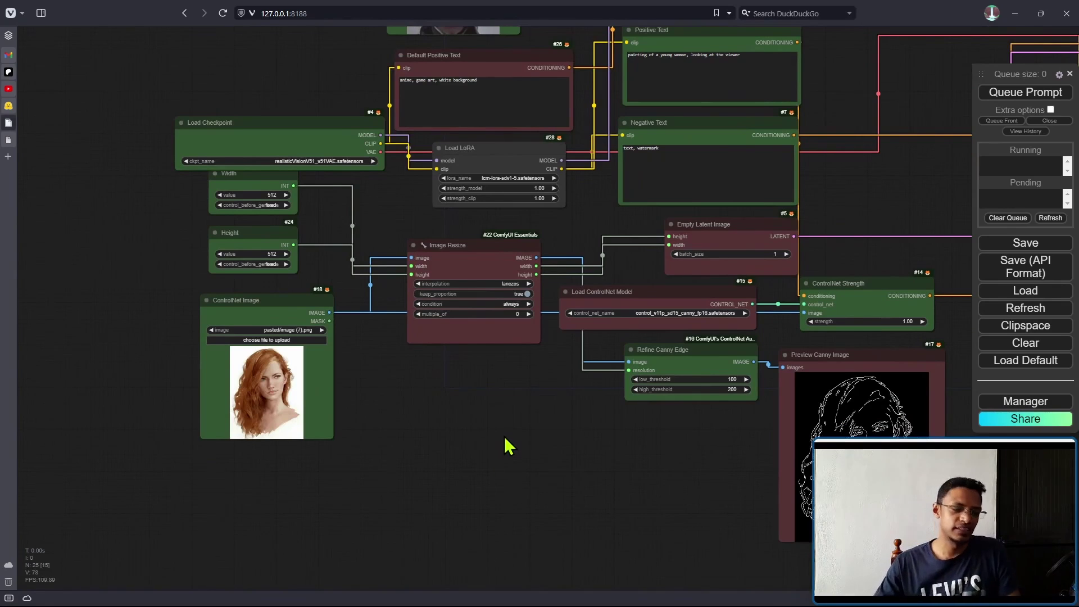
scroll(562, 430, "down", 3)
left_click_drag(822, 218, 659, 236)
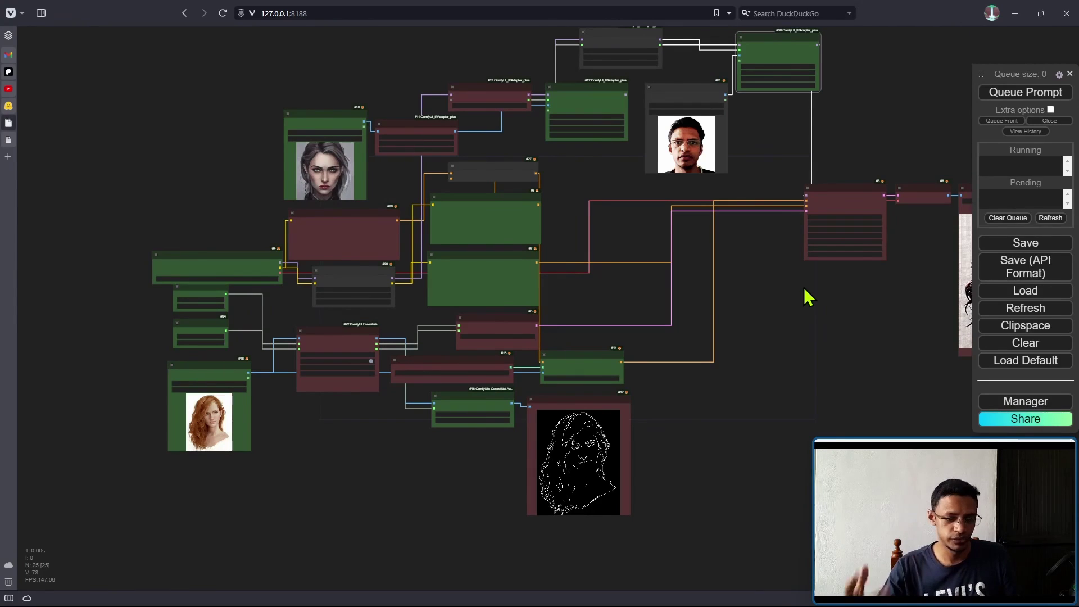
scroll(756, 302, "down", 2)
left_click_drag(756, 302, 646, 301)
scroll(574, 330, "up", 6)
left_click_drag(574, 330, 761, 332)
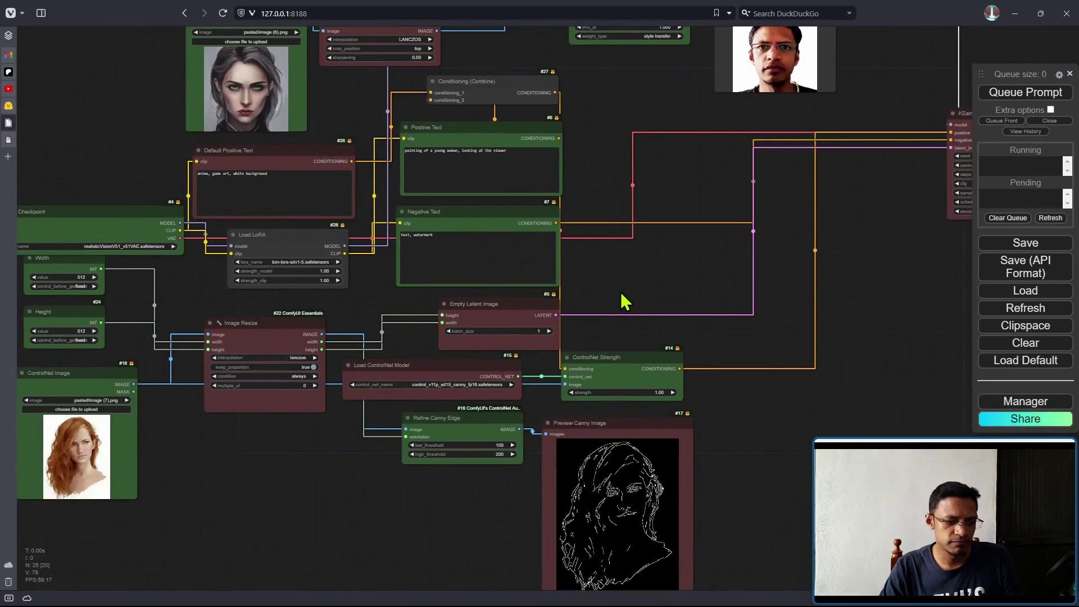
left_click_drag(625, 302, 733, 228)
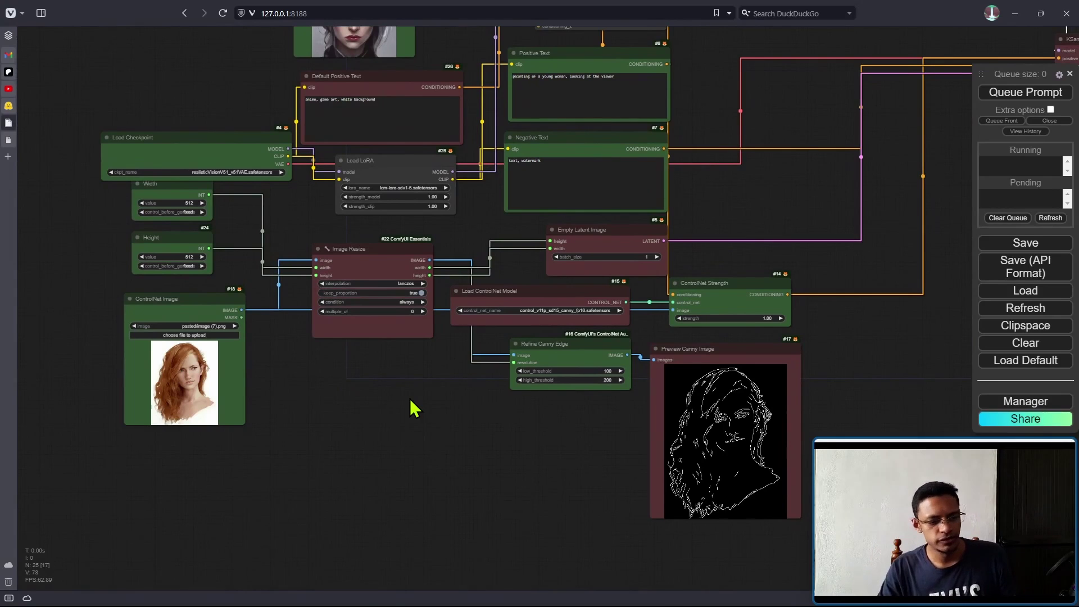
Switch to the InstantX/InstantStyle Space on Hugging Face to view the official demo page.
key("ctrl+Tab")
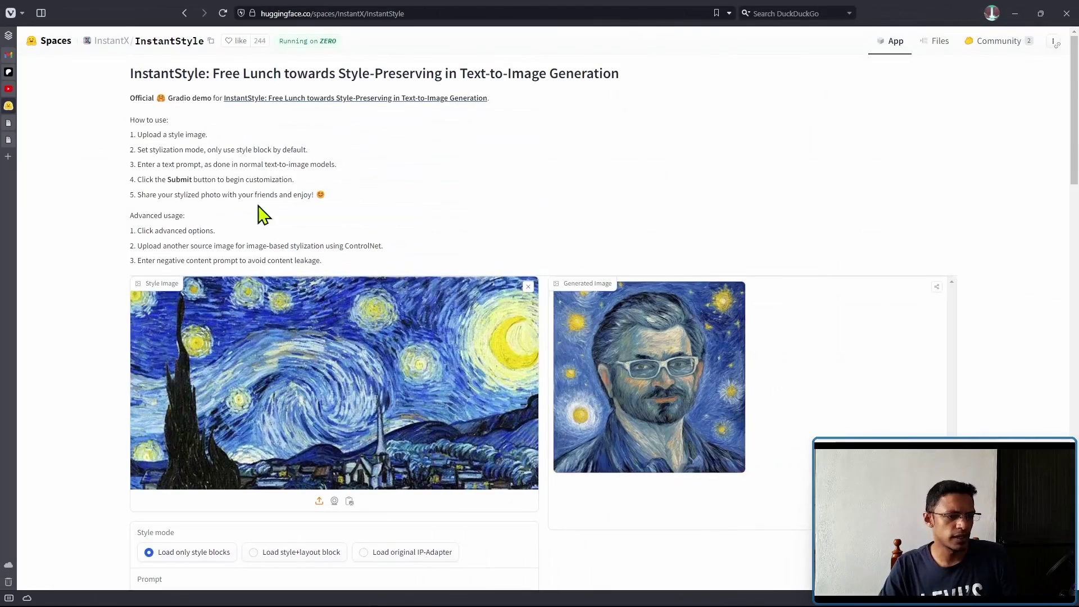
double_click(124, 74)
left_click(672, 219)
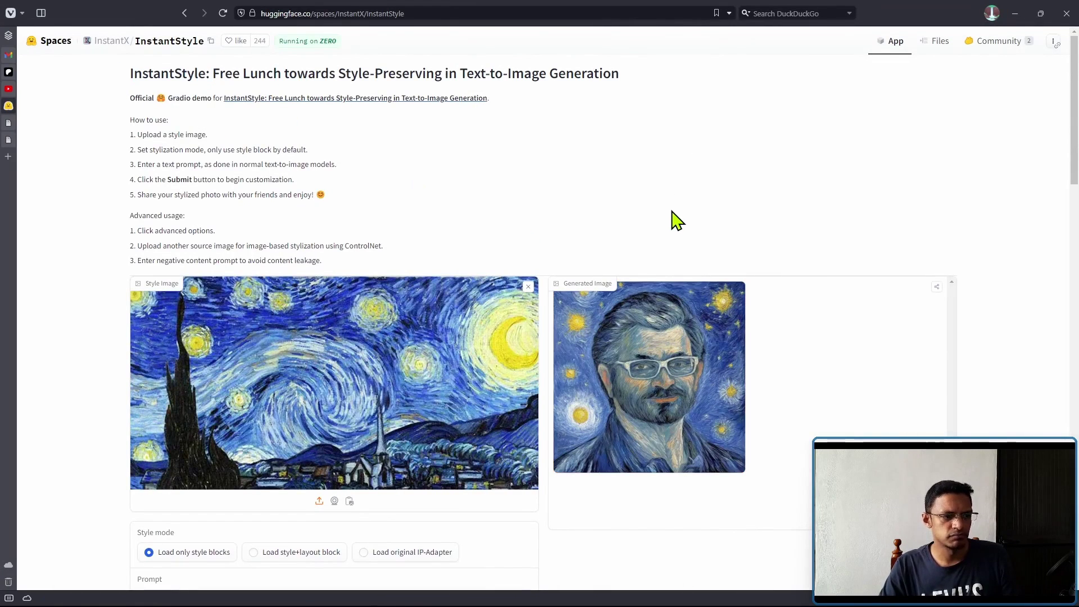